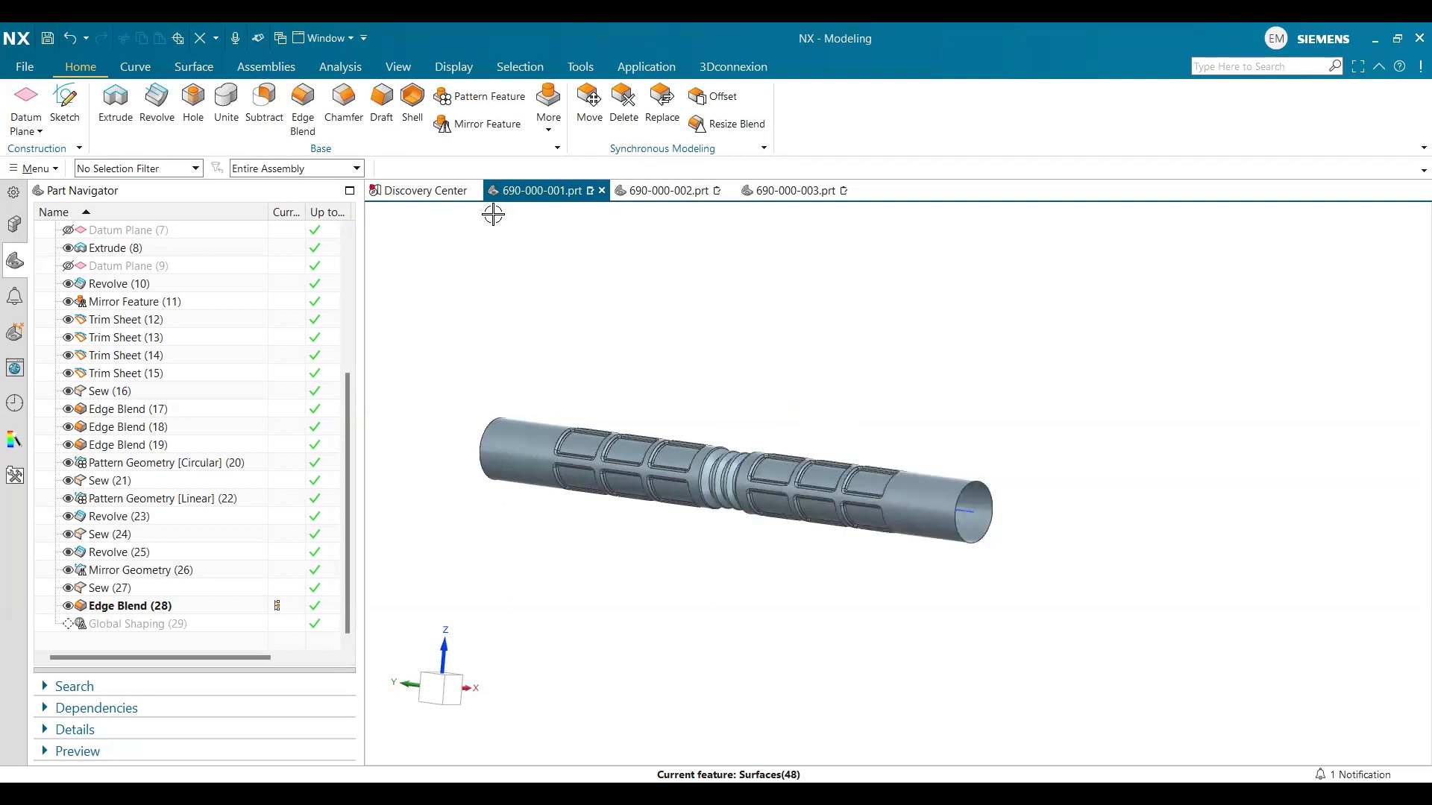
- Search for the Global Shaping command, open it and review its deformation types, keeping By Curve
left_click(1201, 65)
type("global")
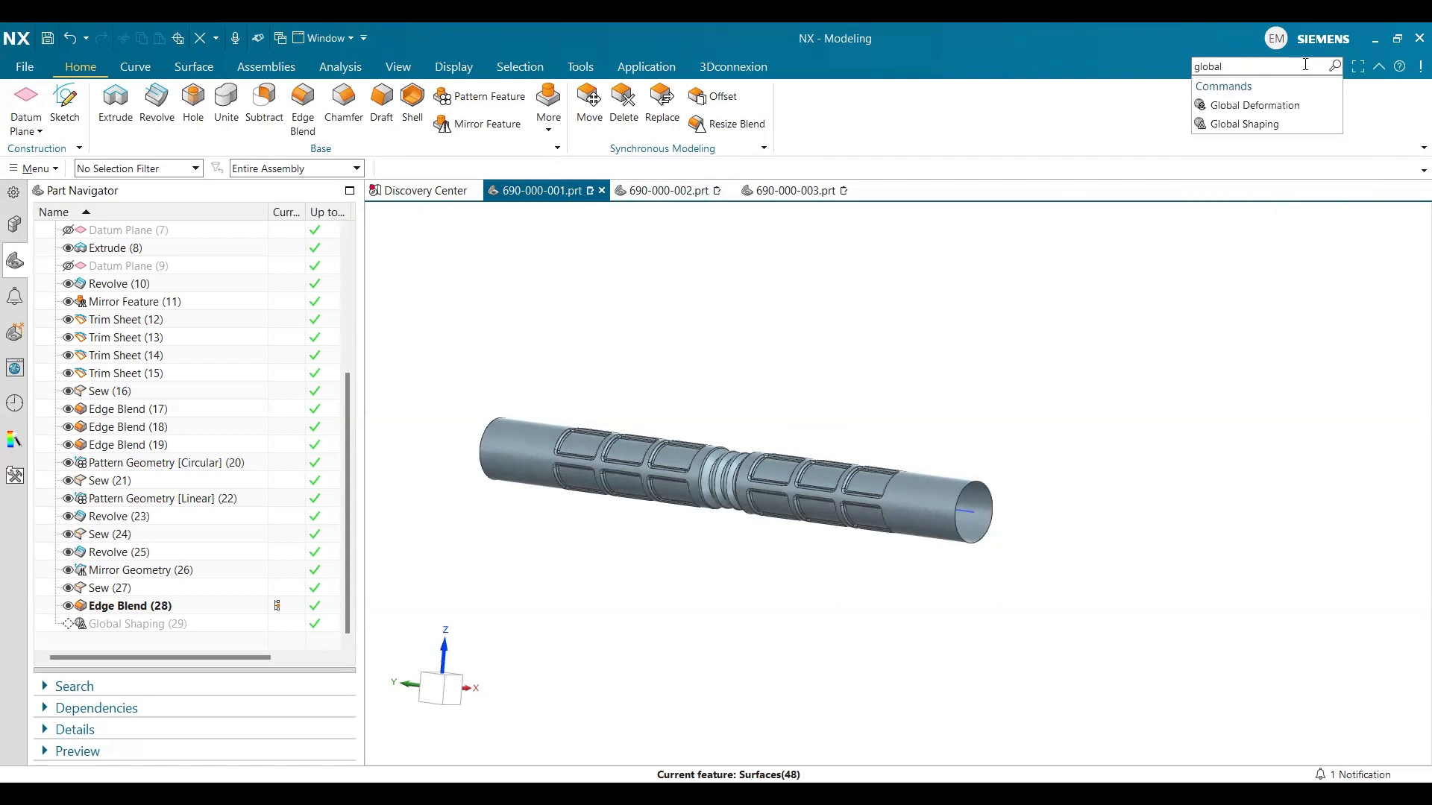
left_click_drag(1223, 66, 1197, 67)
left_click(1234, 126)
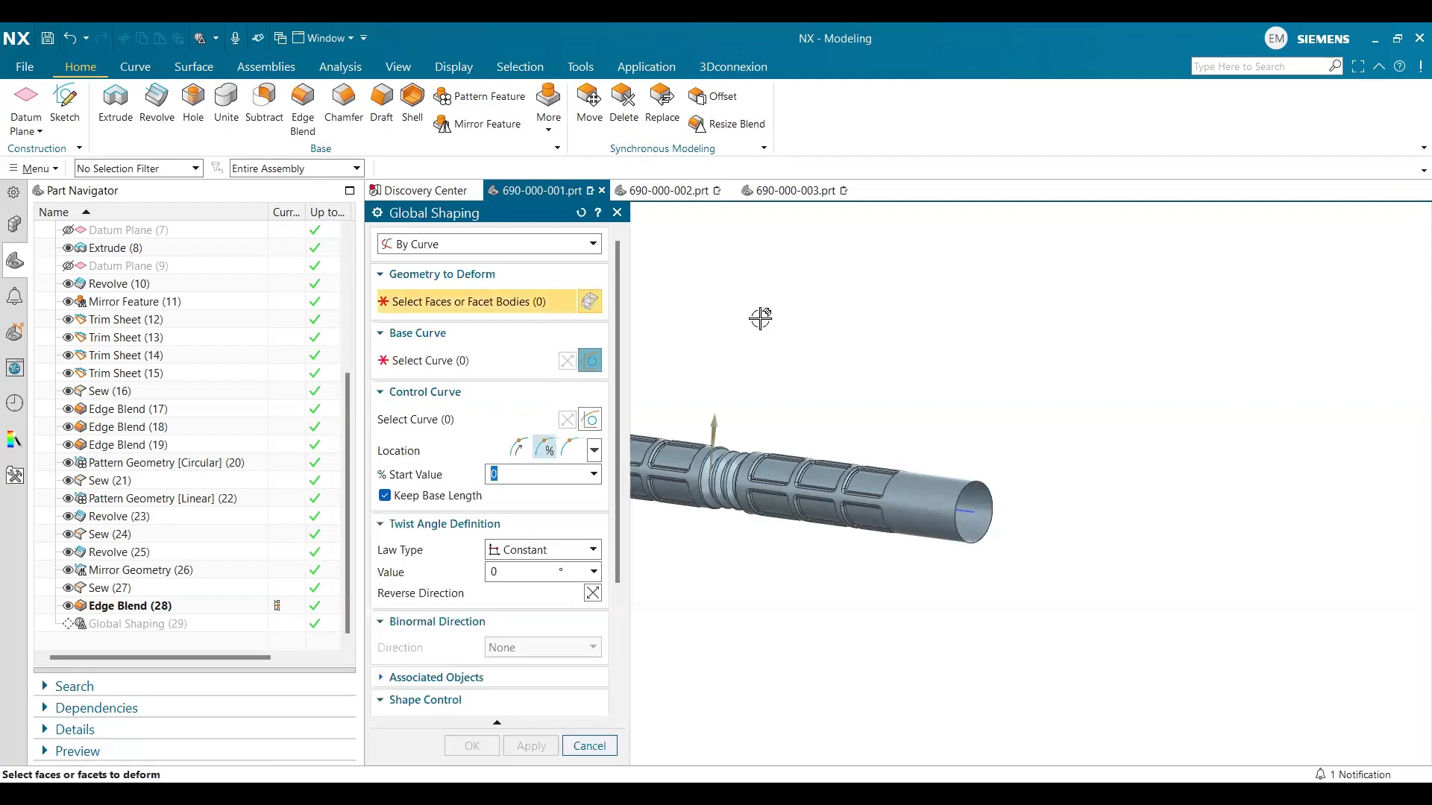
left_click(522, 246)
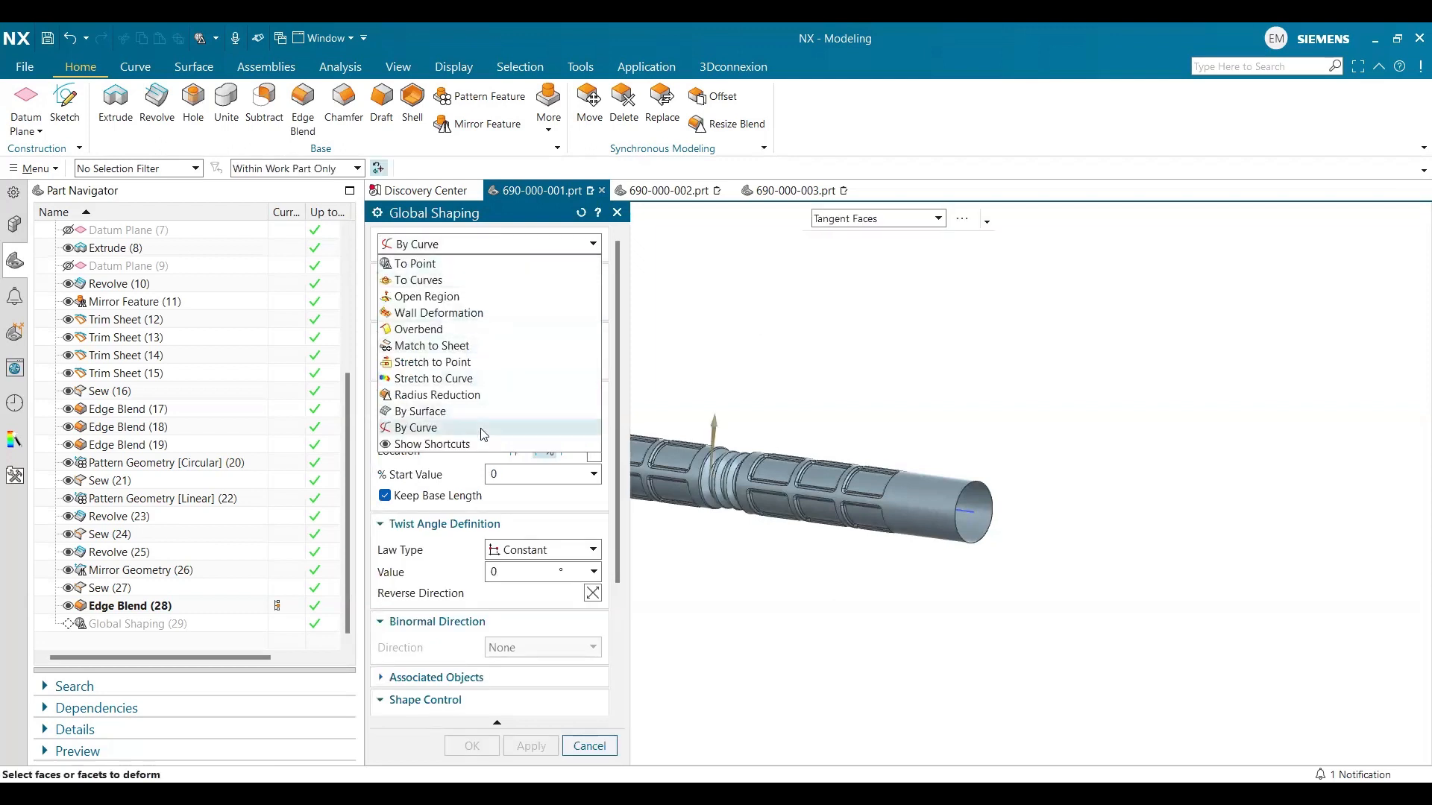
left_click(442, 245)
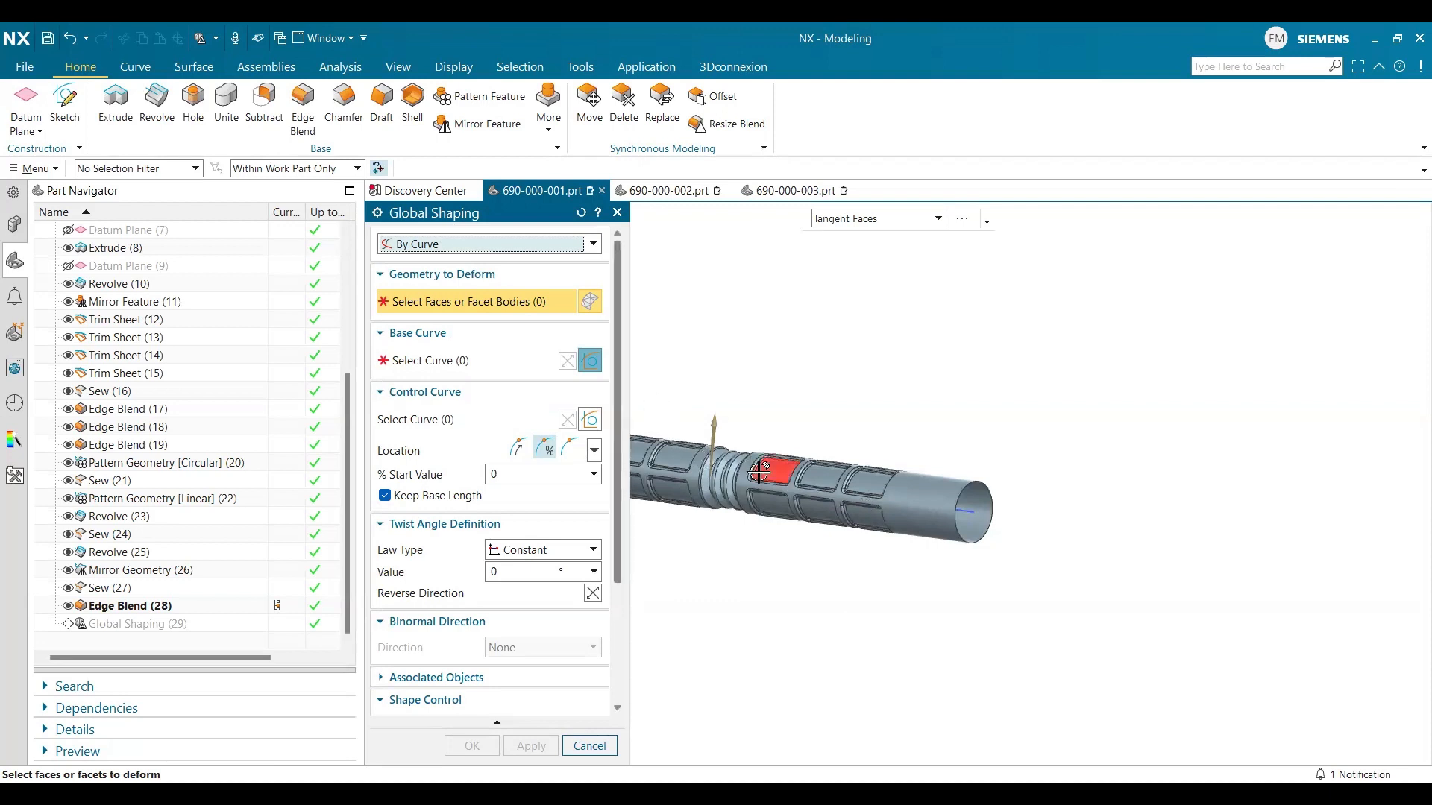
left_click(441, 246)
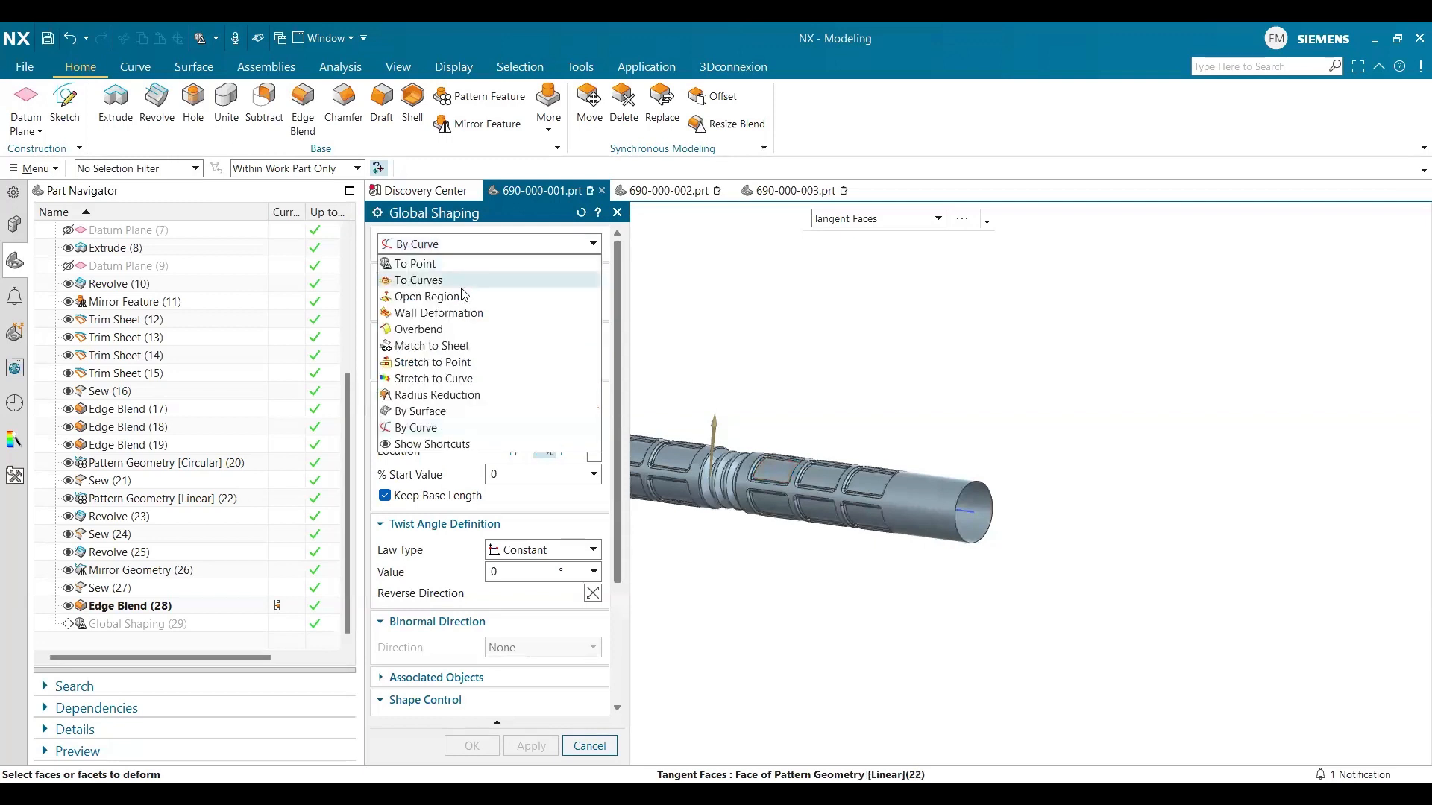
left_click(422, 430)
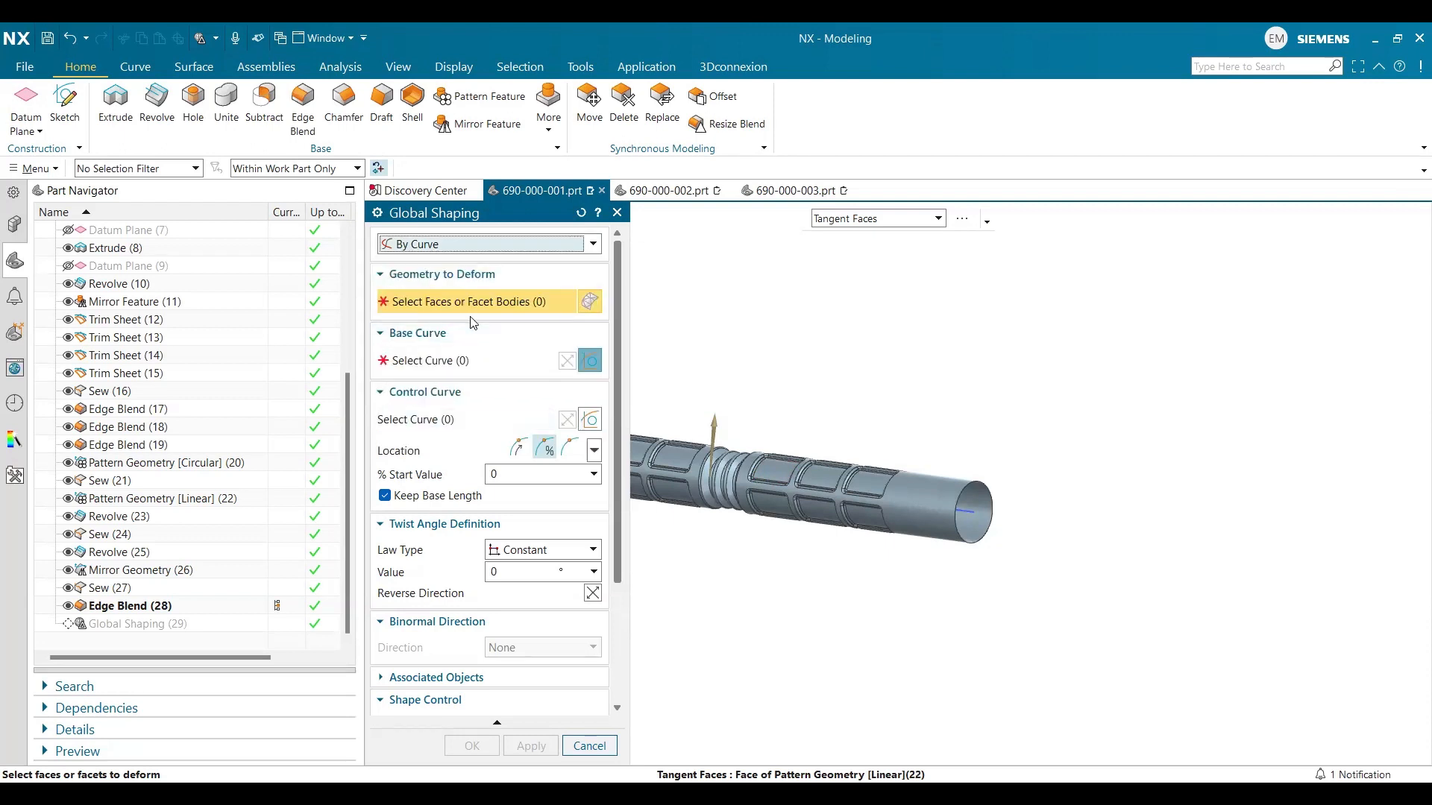
- Activate the base curve selection and examine the straight sketch line inside the tube as the candidate base curve
scroll(892, 409, "down", 4)
scroll(761, 422, "up", 4)
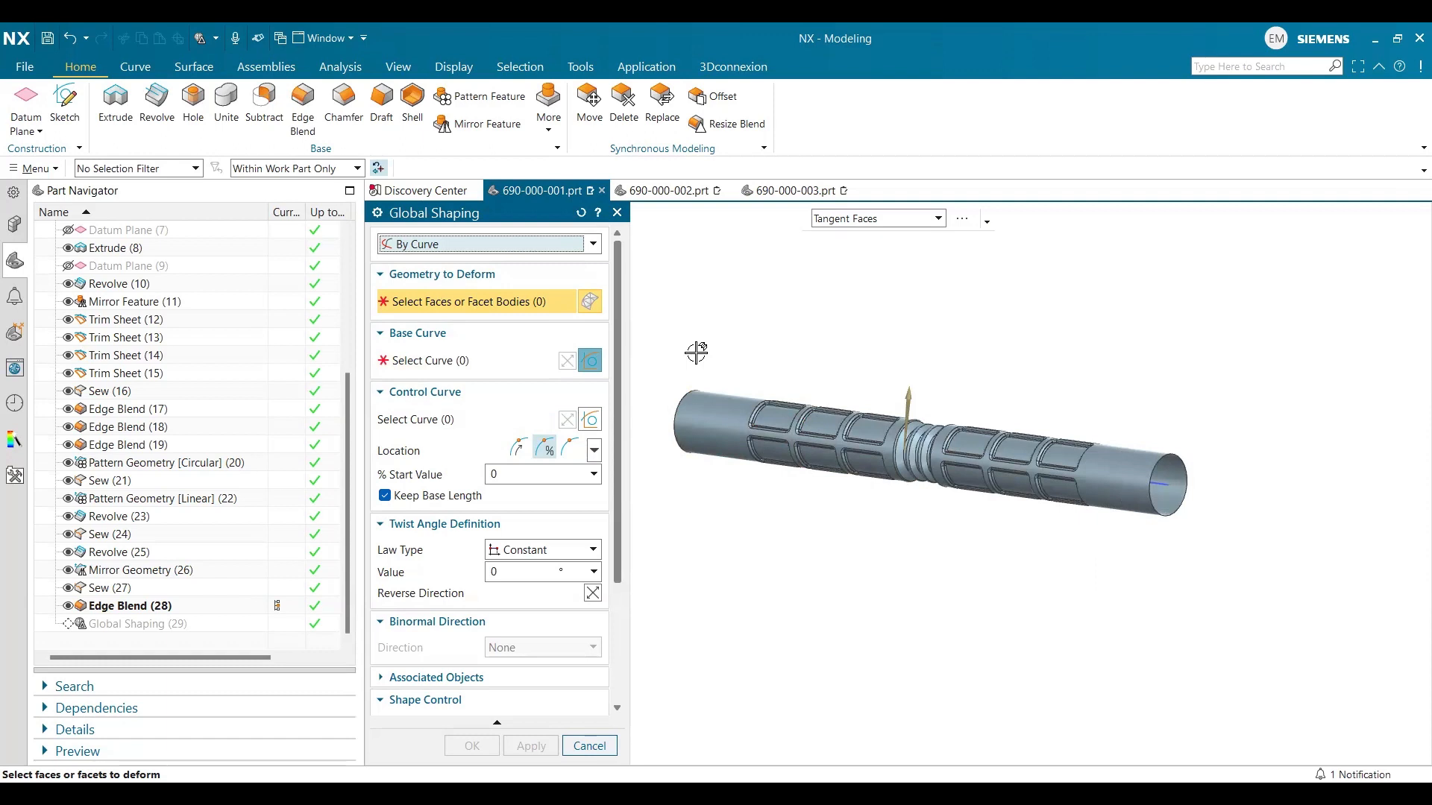
left_click(460, 368)
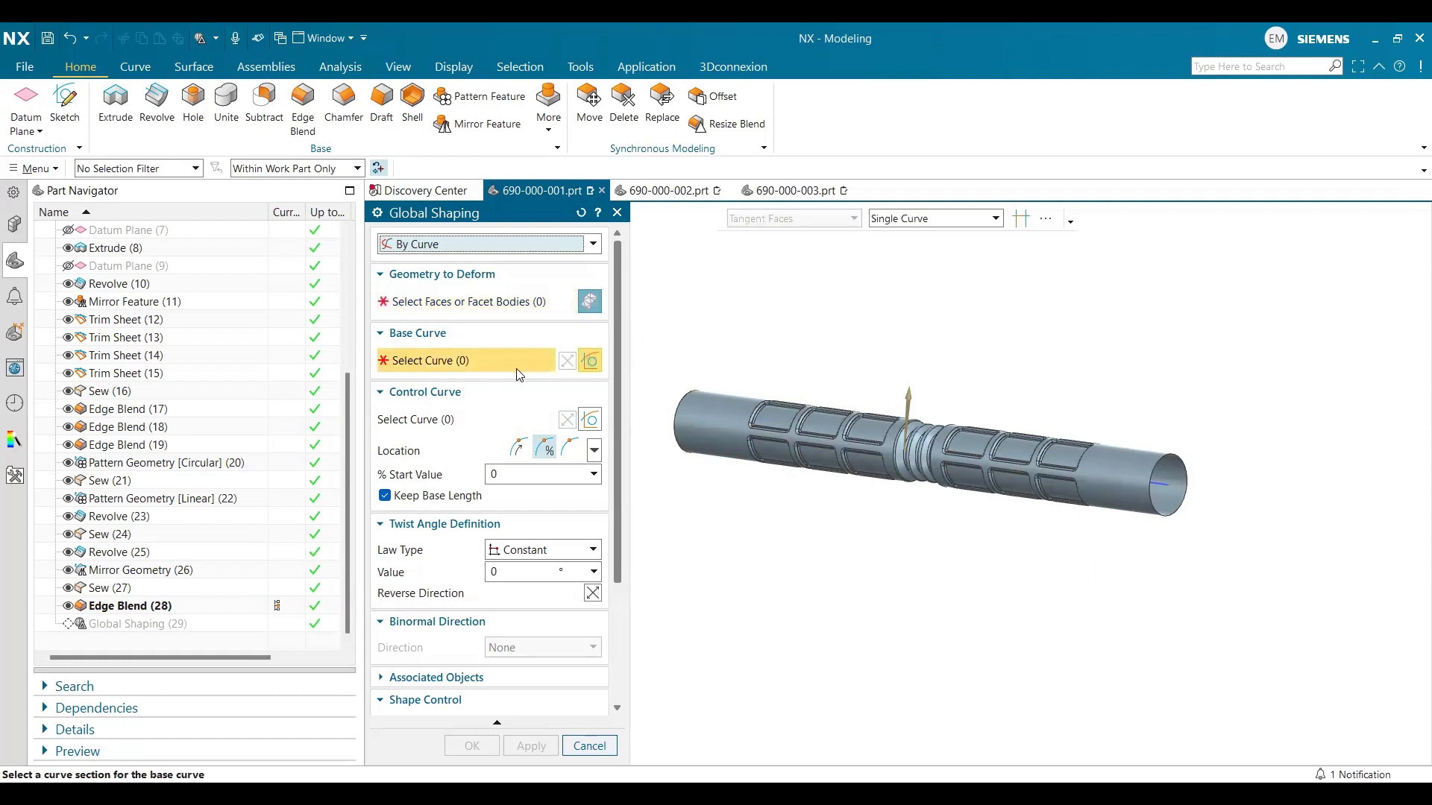
middle_click_drag(1117, 451, 1040, 447)
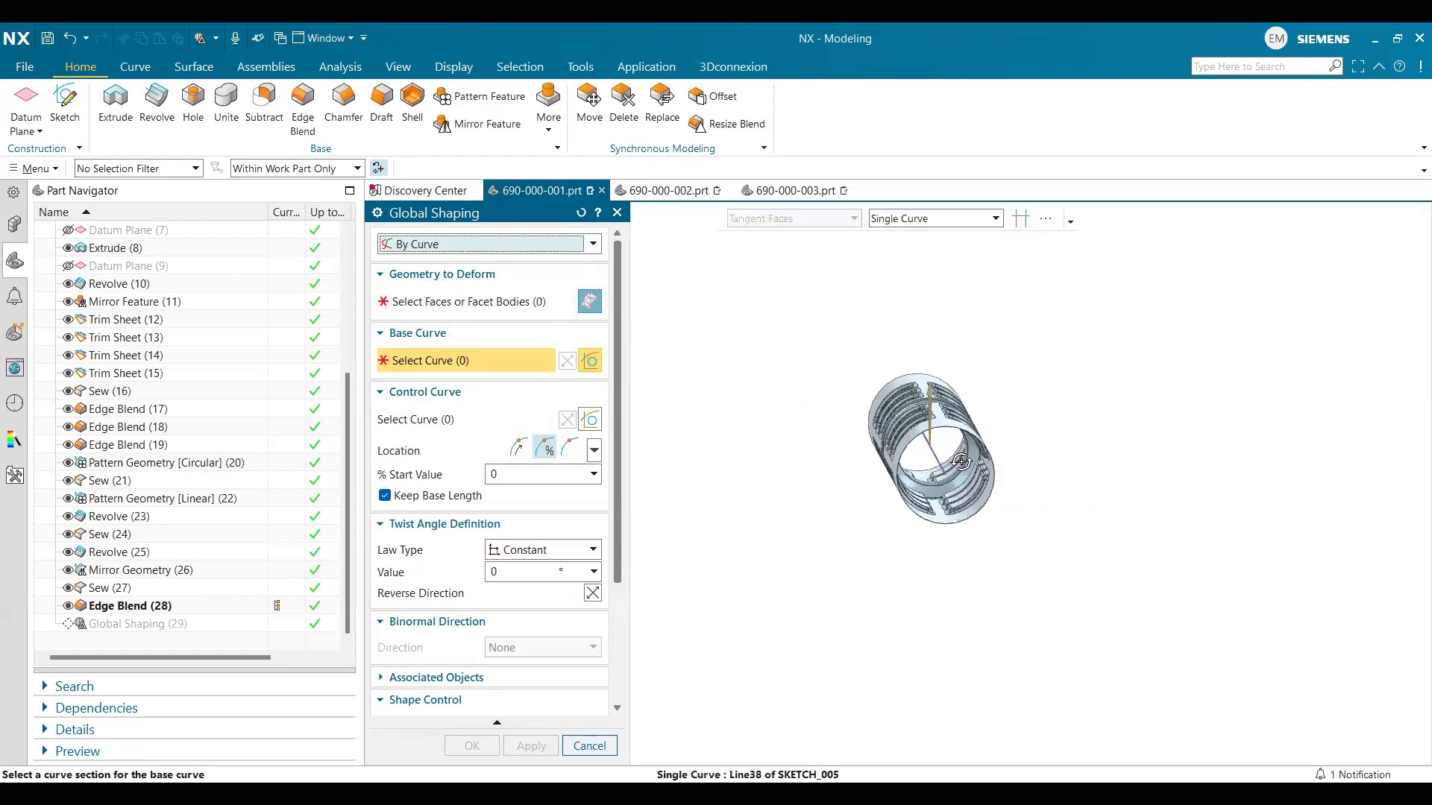
middle_click_drag(935, 460, 1065, 465)
scroll(1007, 466, "down", 5)
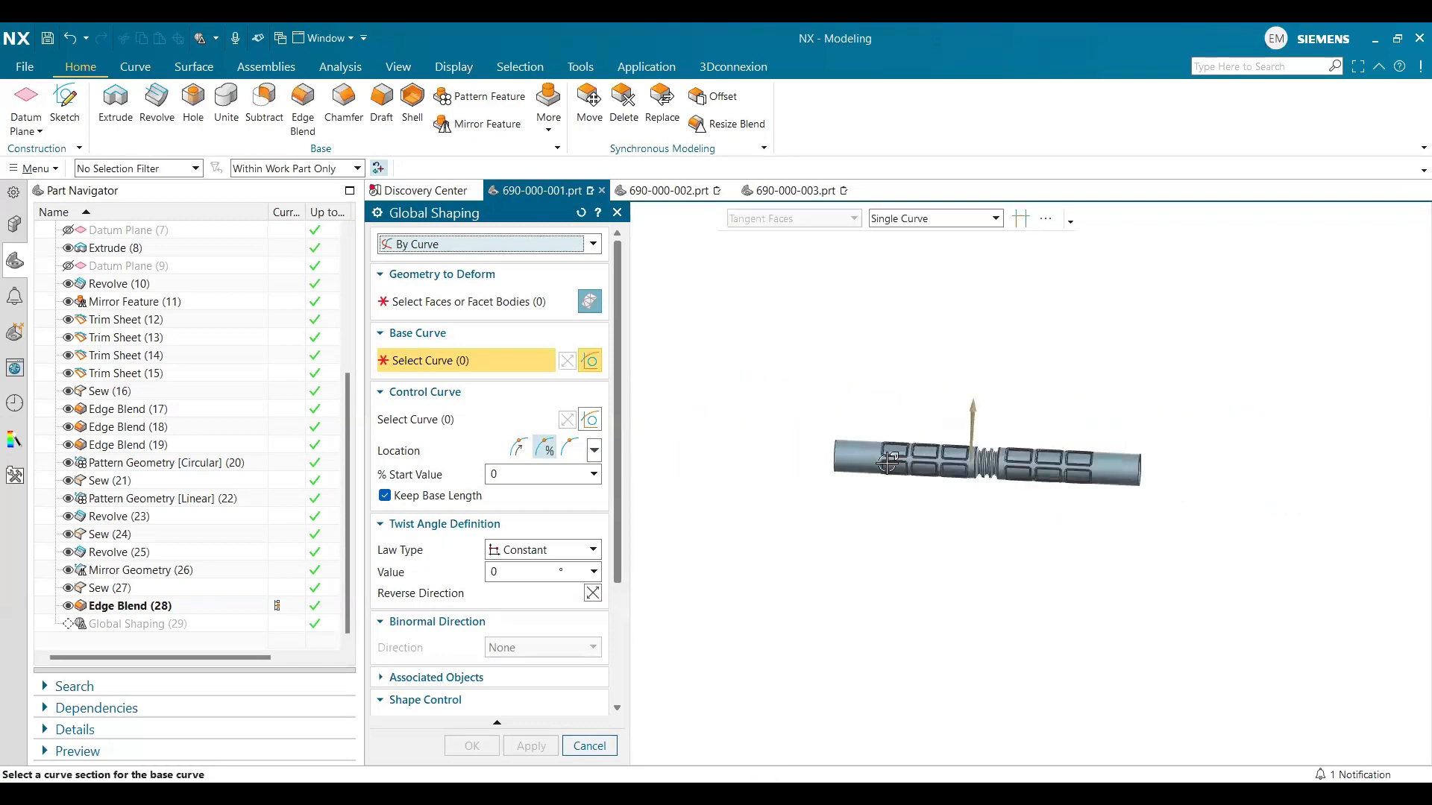
scroll(846, 452, "up", 6)
middle_click_drag(828, 452, 740, 426)
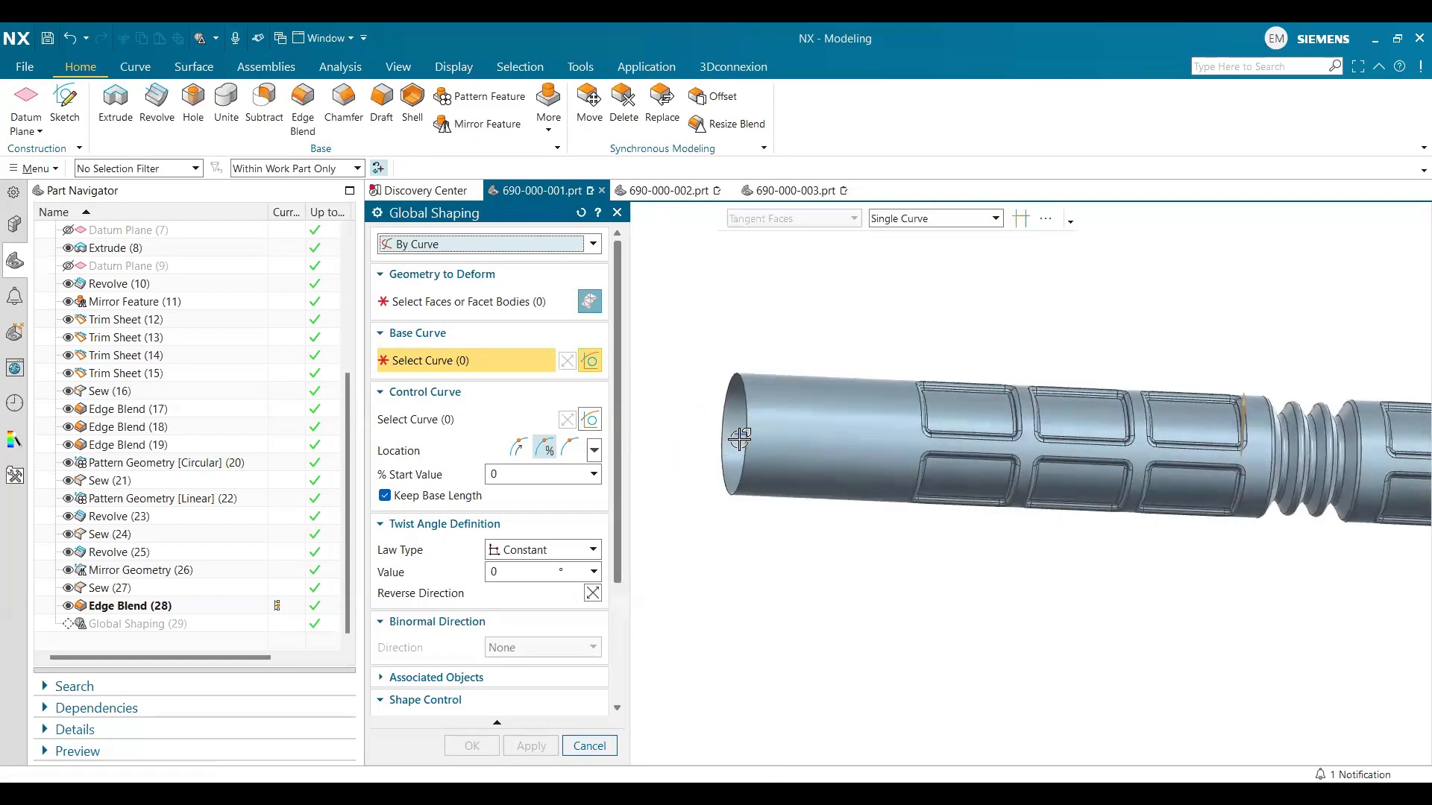
scroll(741, 434, "up", 2)
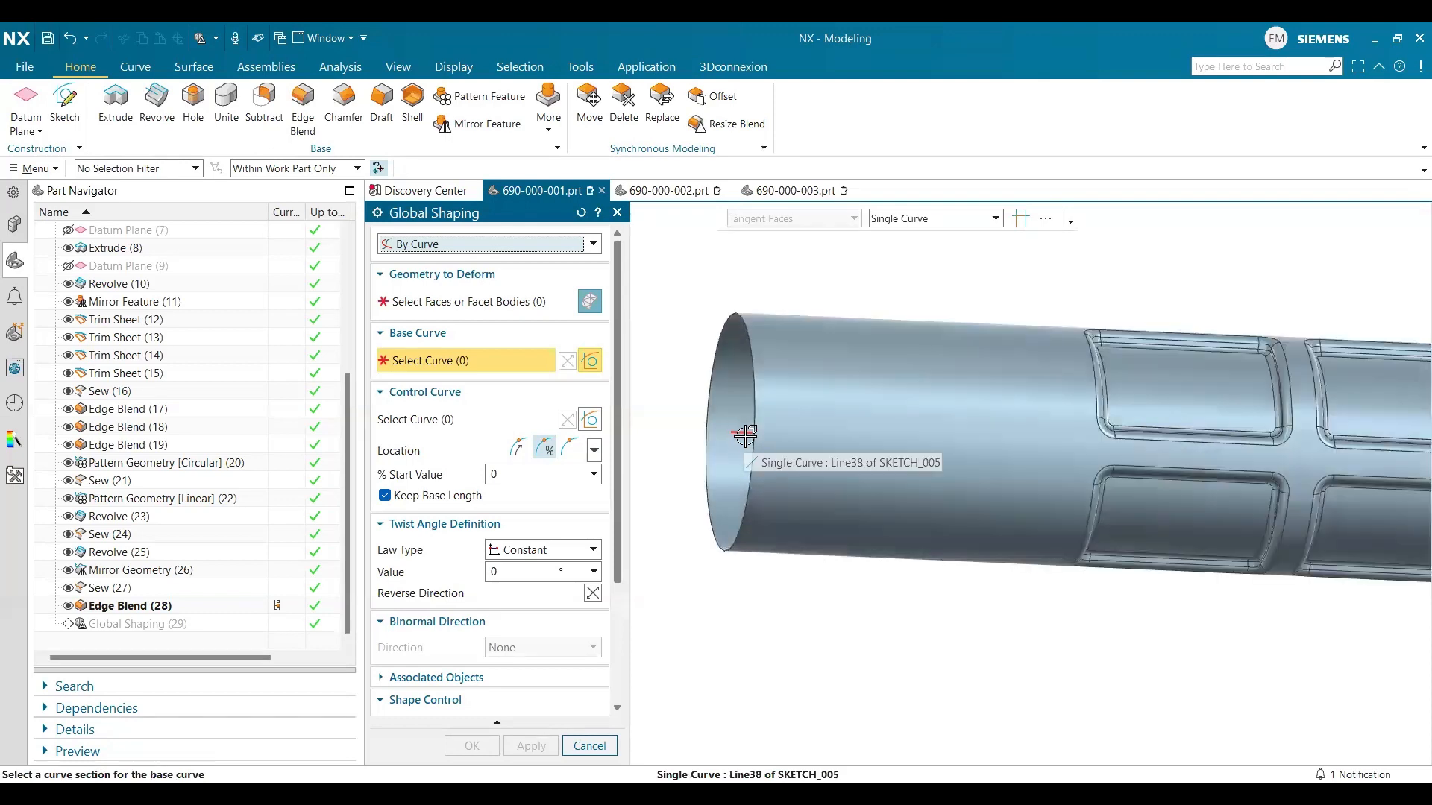
scroll(749, 436, "down", 2)
scroll(752, 436, "down", 3)
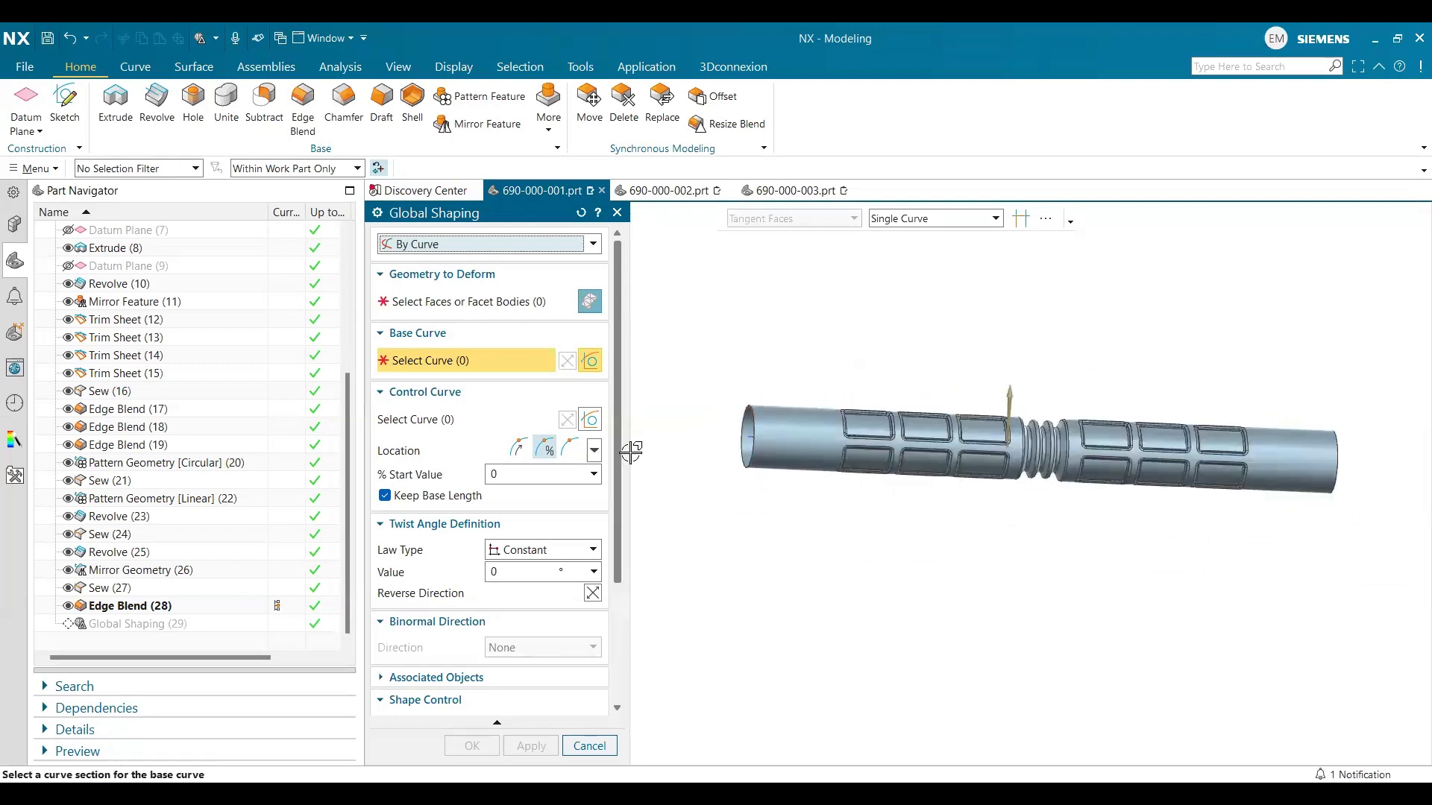
- Compare the base curve and control curve selections, ending with the control curve selection active
left_click(471, 393)
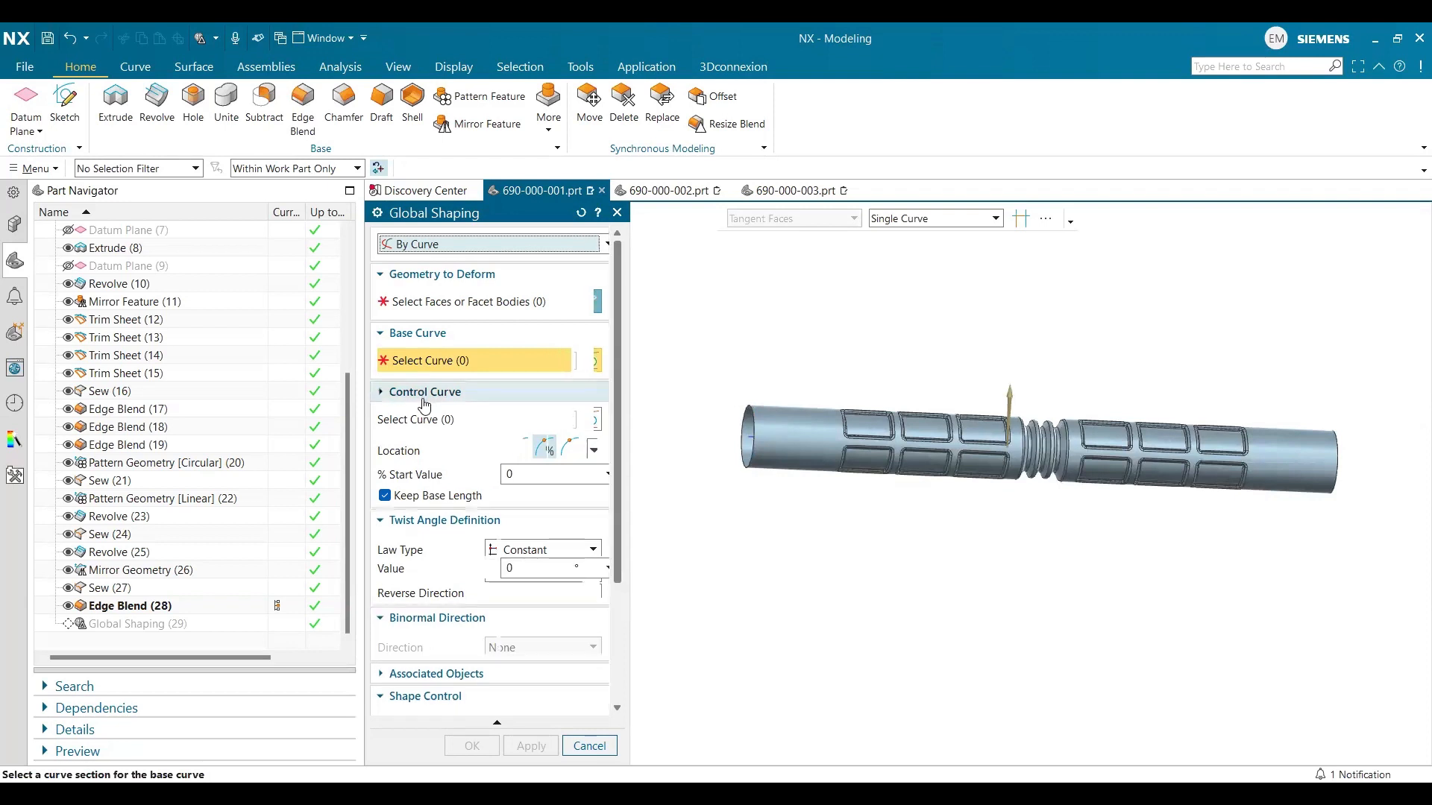
left_click(424, 425)
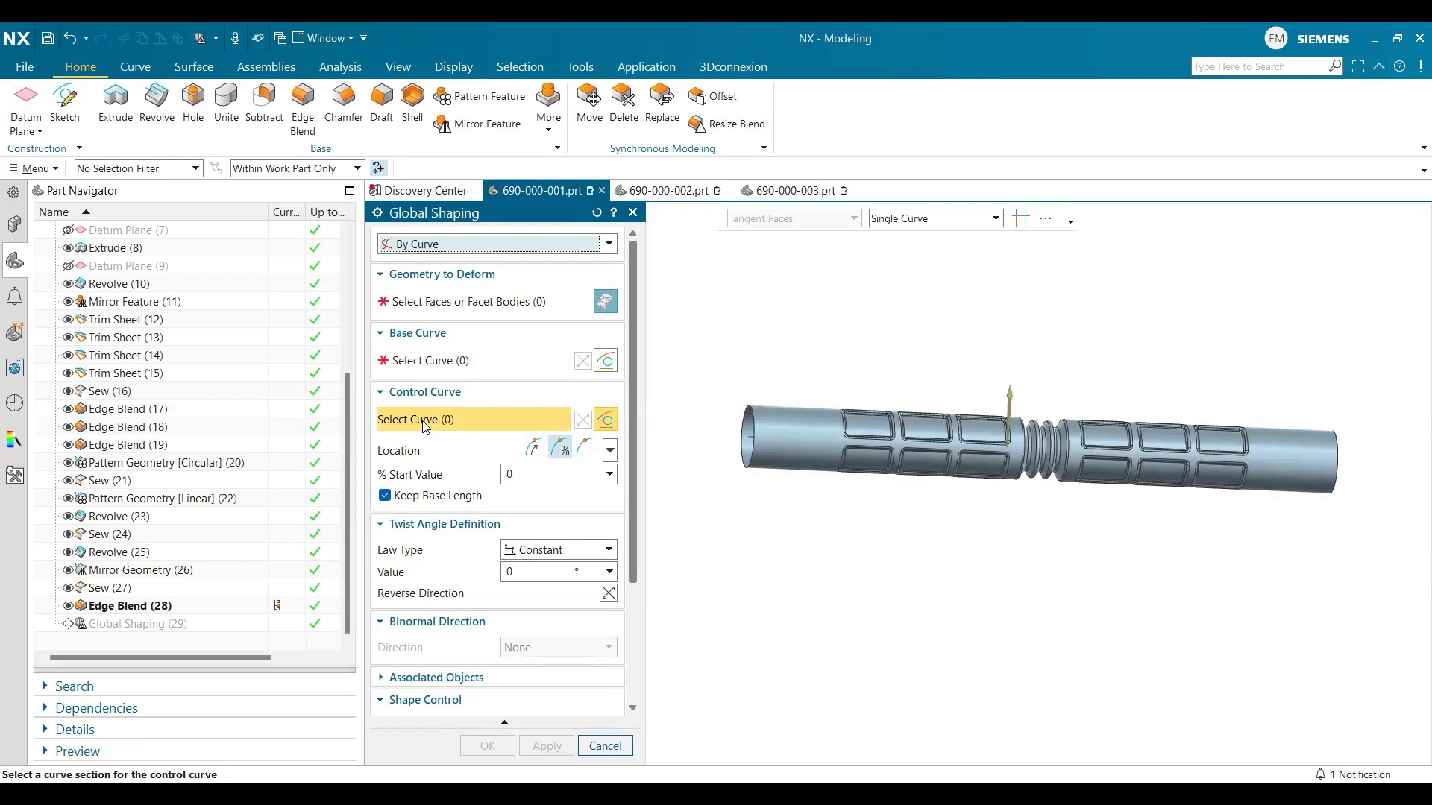
left_click(433, 361)
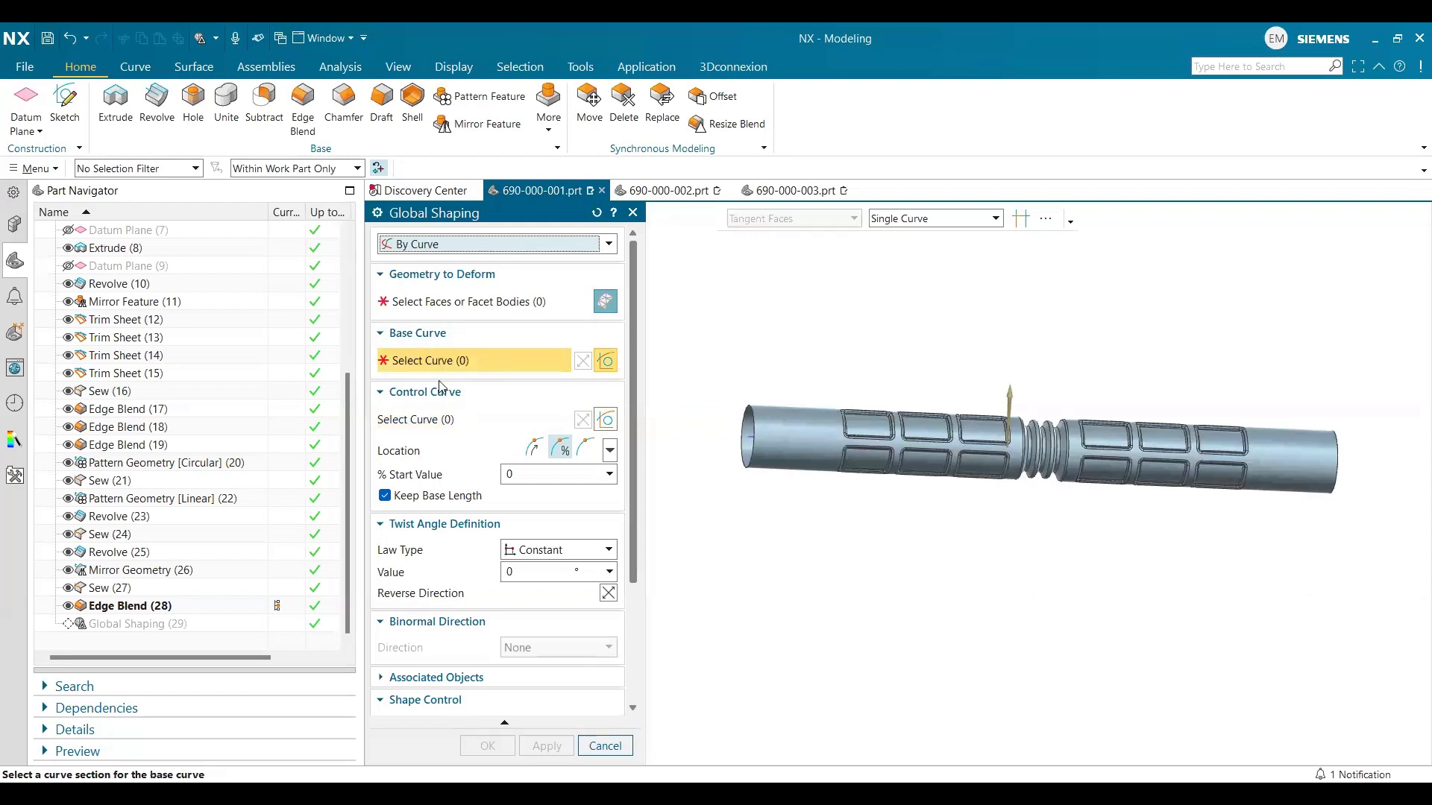
left_click(433, 419)
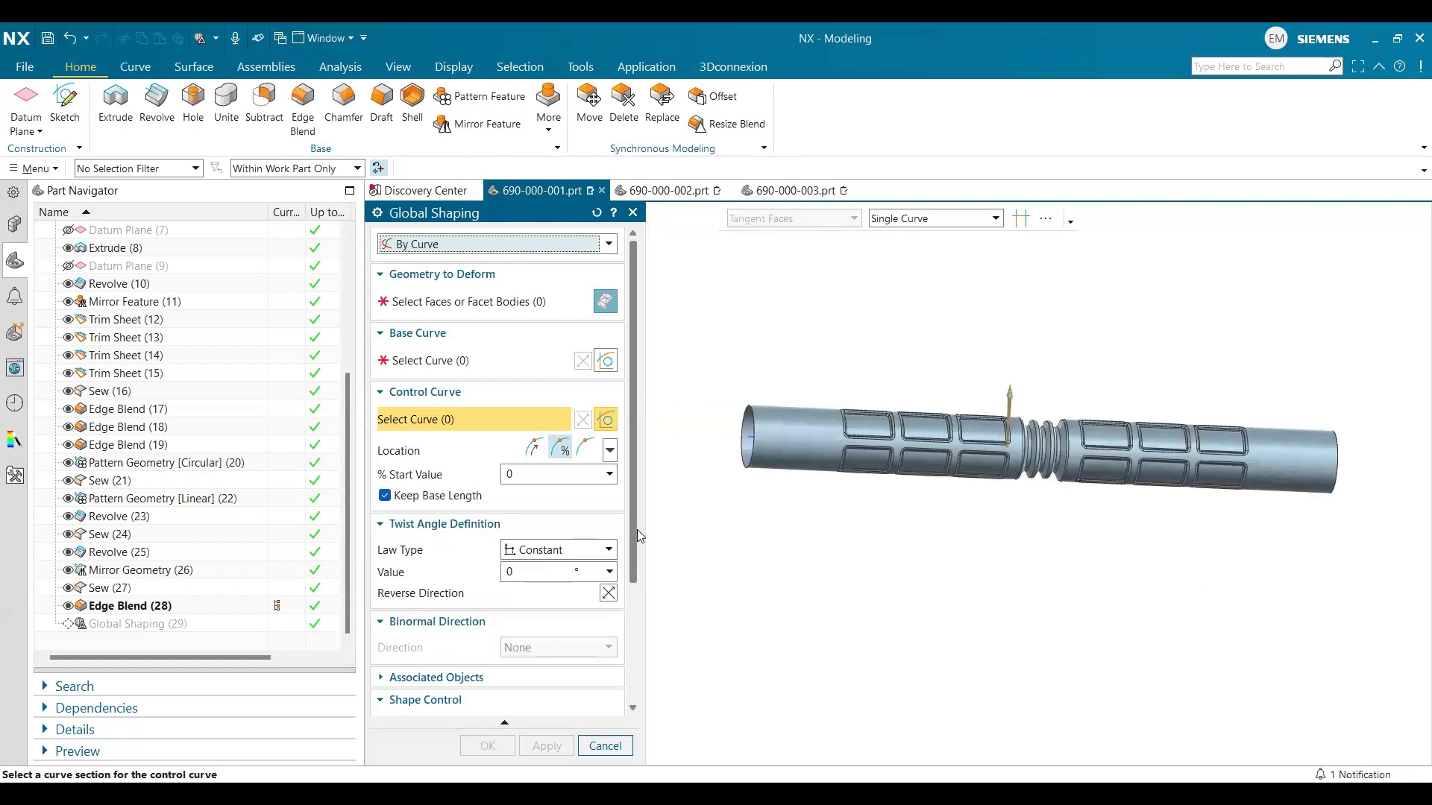
left_click_drag(637, 529, 637, 575)
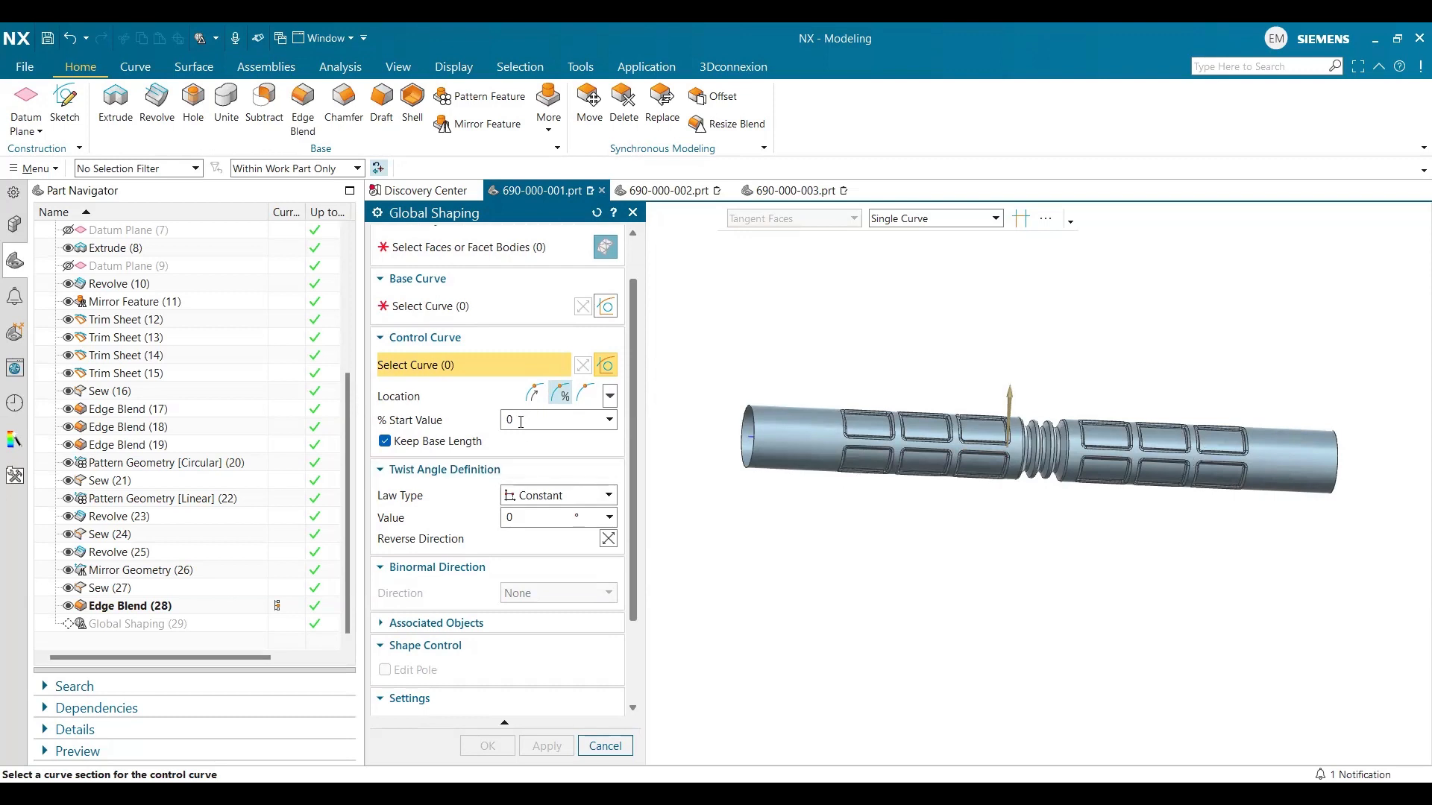
- Review the available law types for the twist angle definition, keeping Constant
left_click(444, 477)
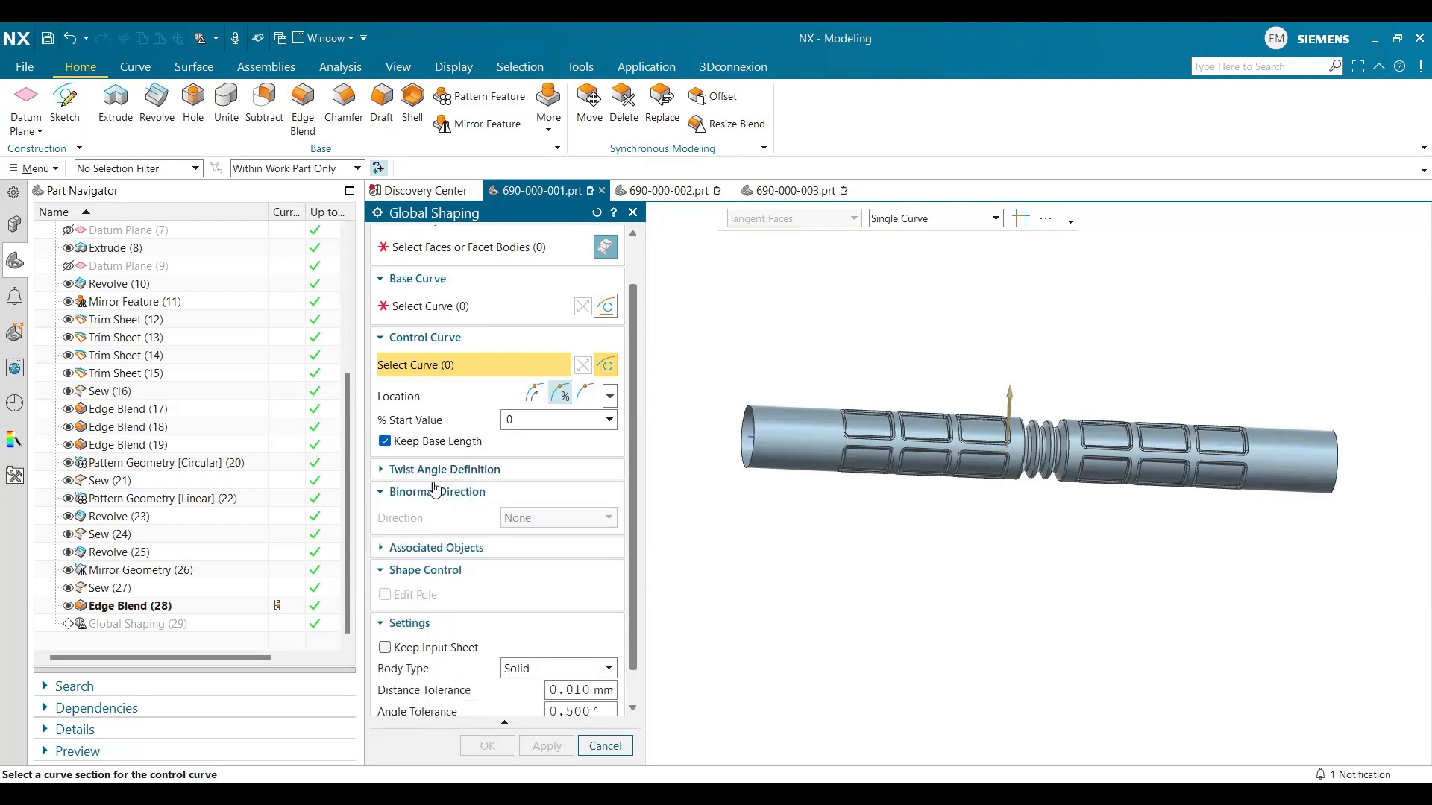
left_click(430, 472)
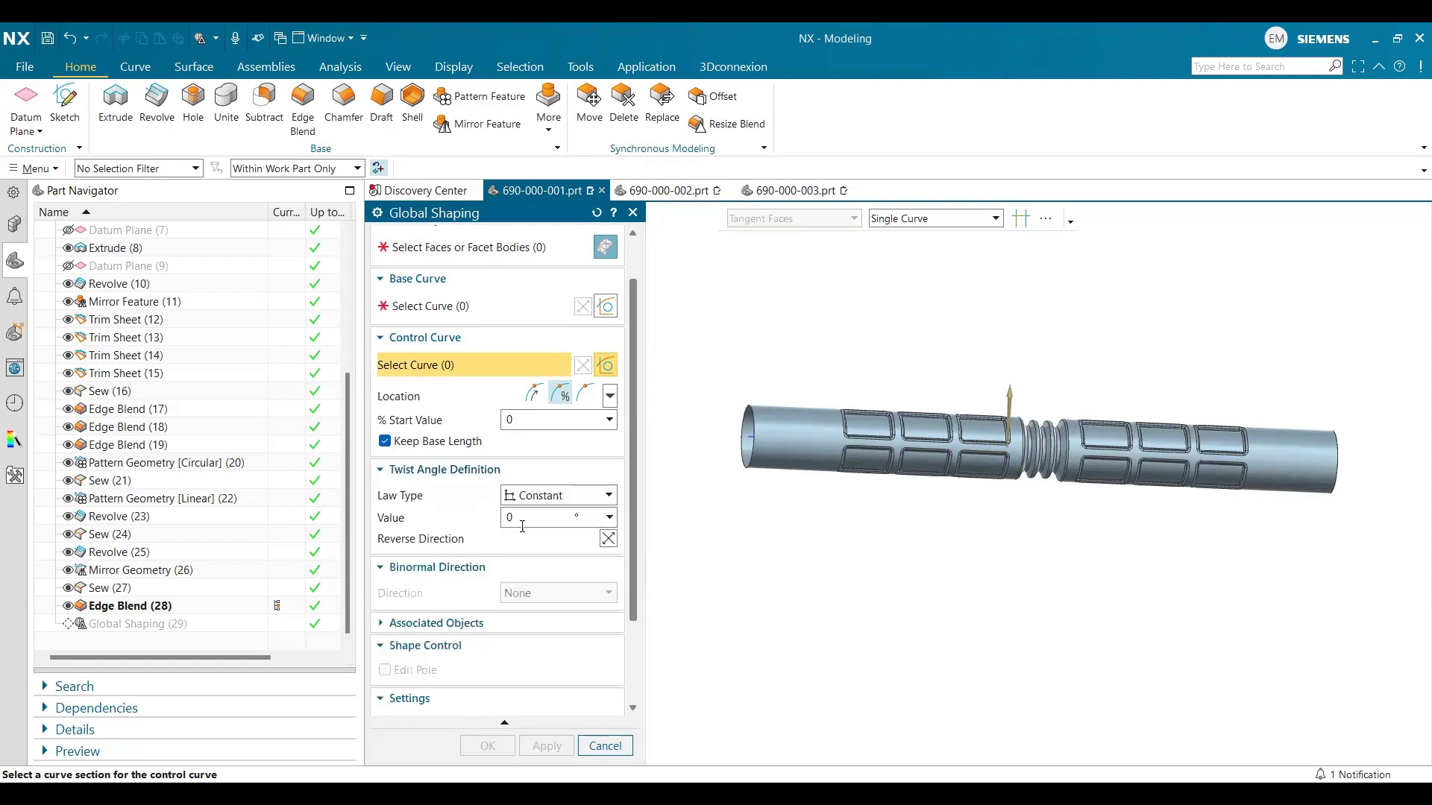
left_click(584, 498)
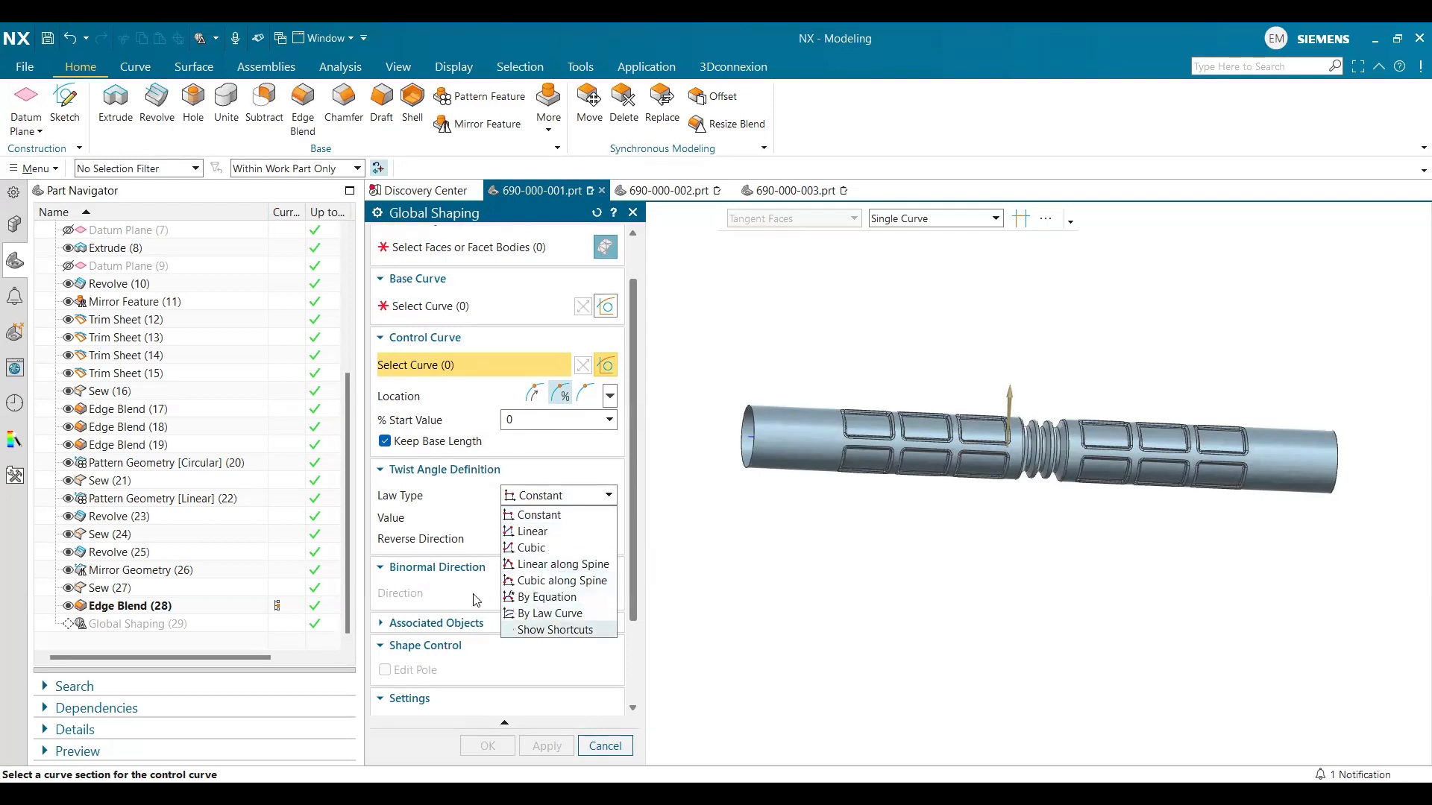
left_click(427, 505)
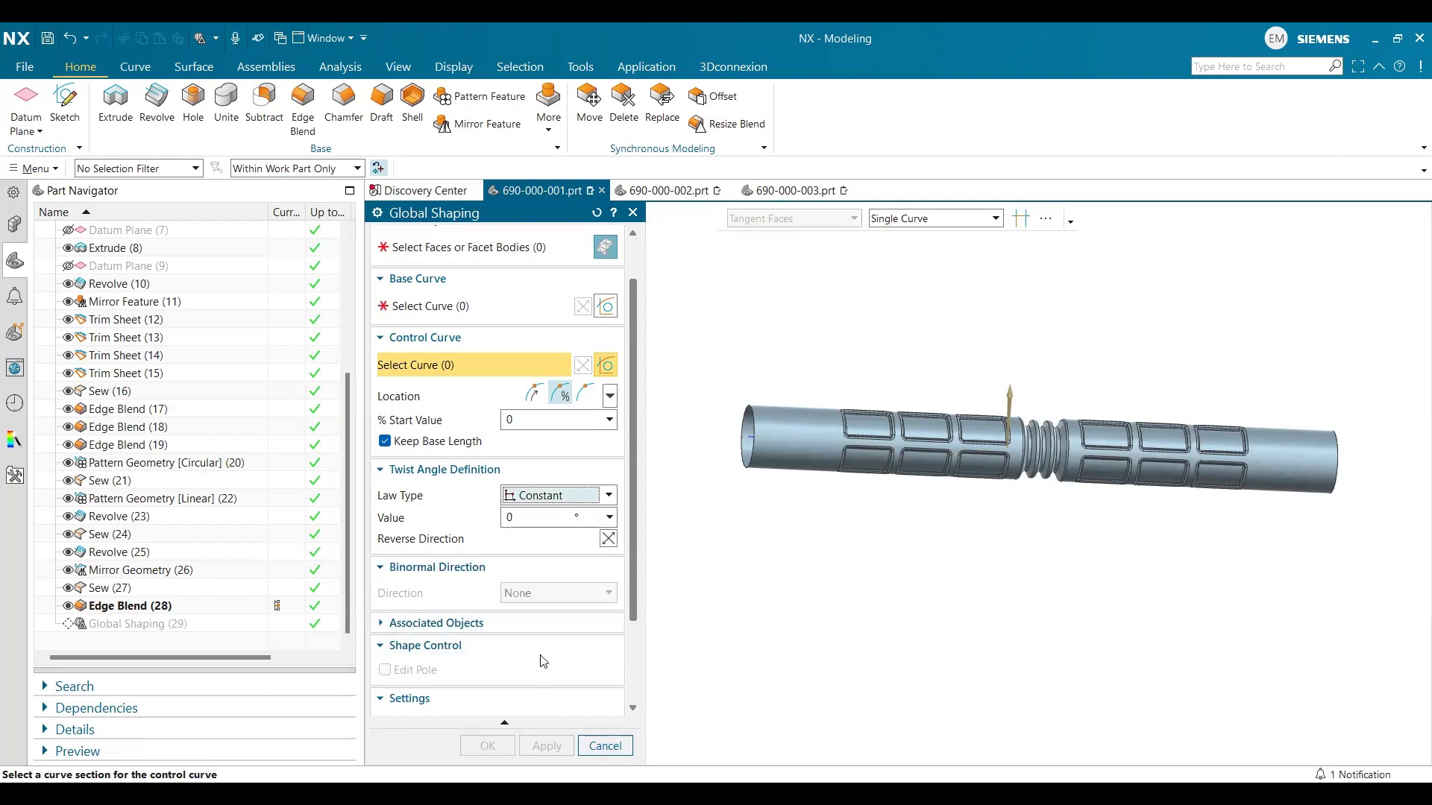
- Review the Global Shaping settings and body type options, and close the command without applying it
scroll(544, 661, "down", 1)
scroll(536, 625, "down", 1)
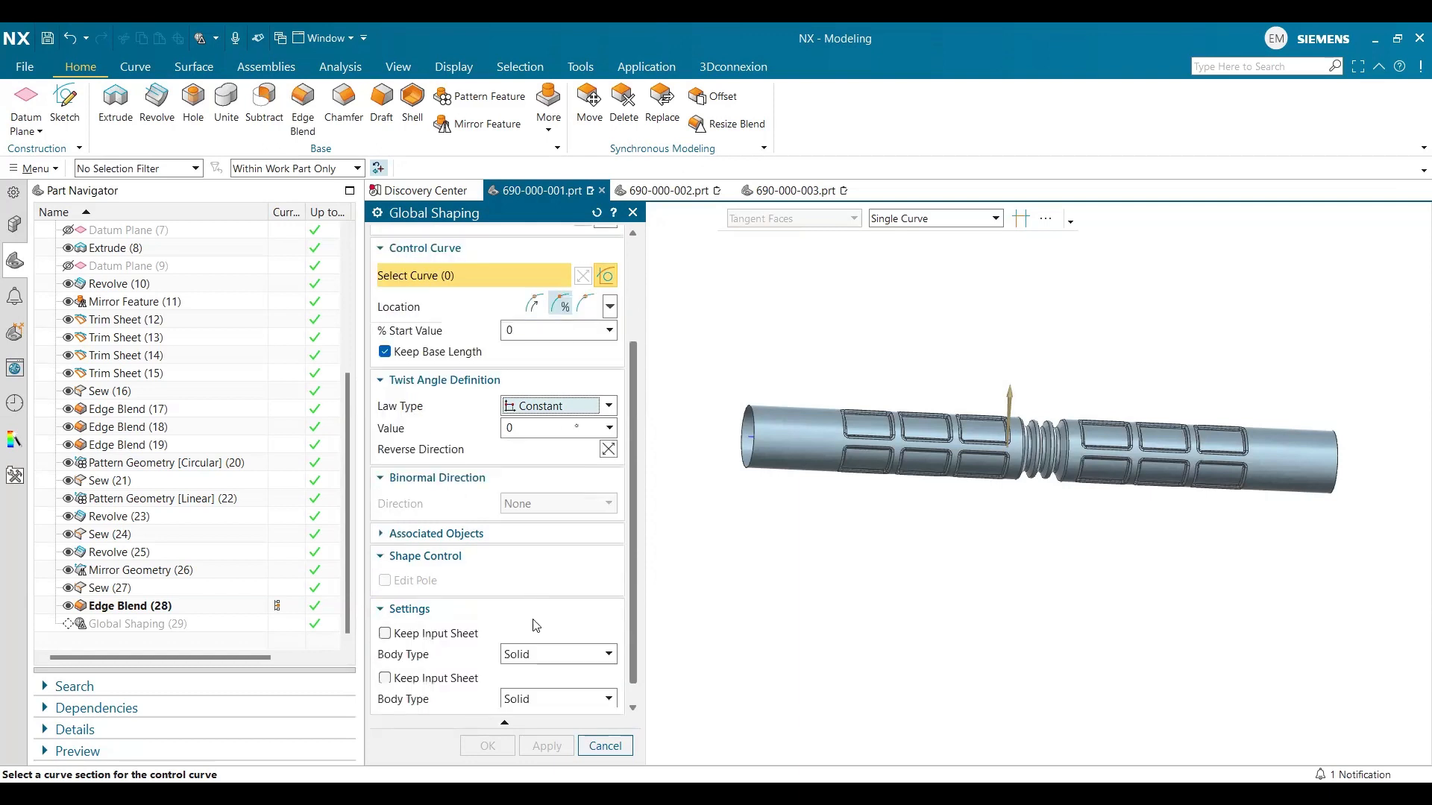
scroll(541, 570, "down", 1)
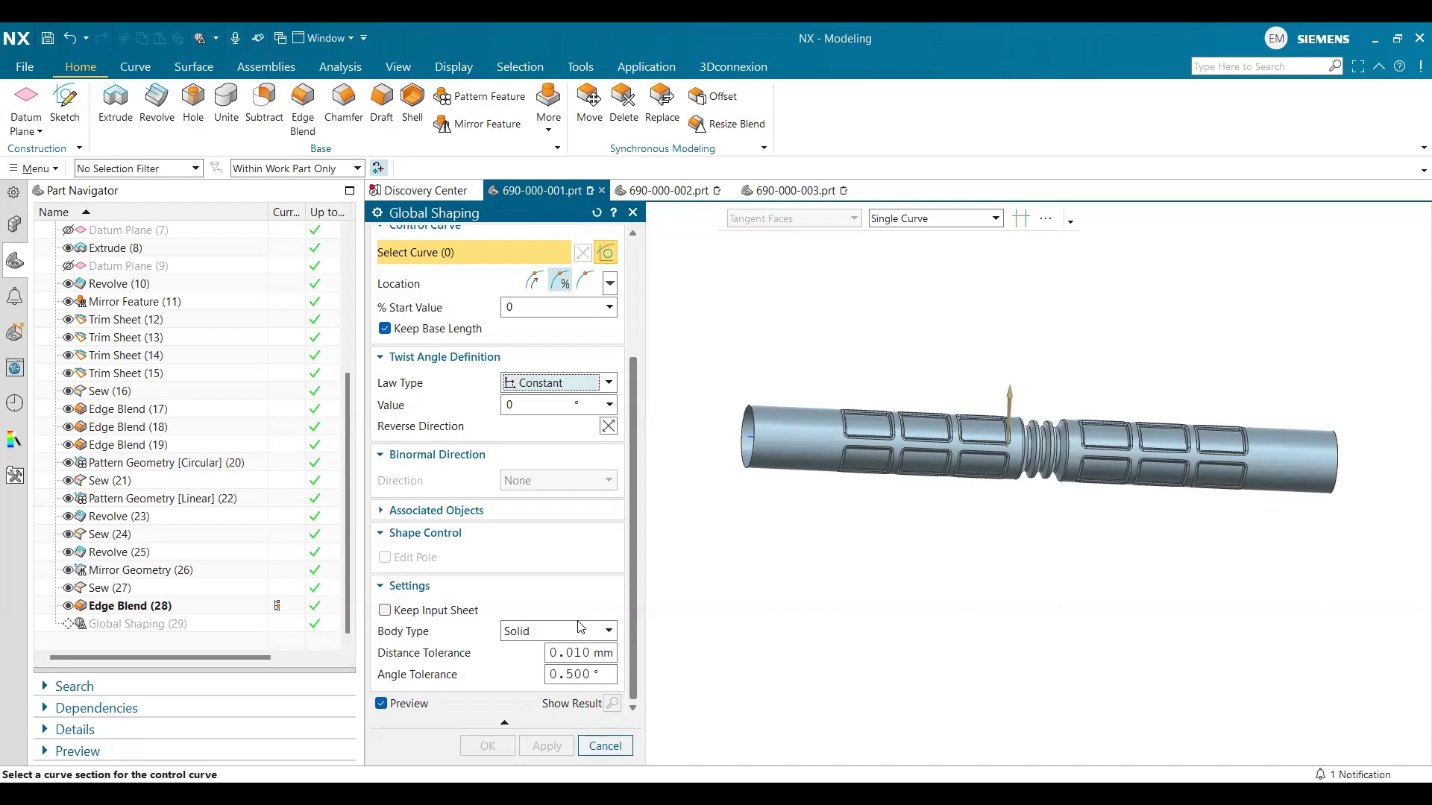
left_click(530, 632)
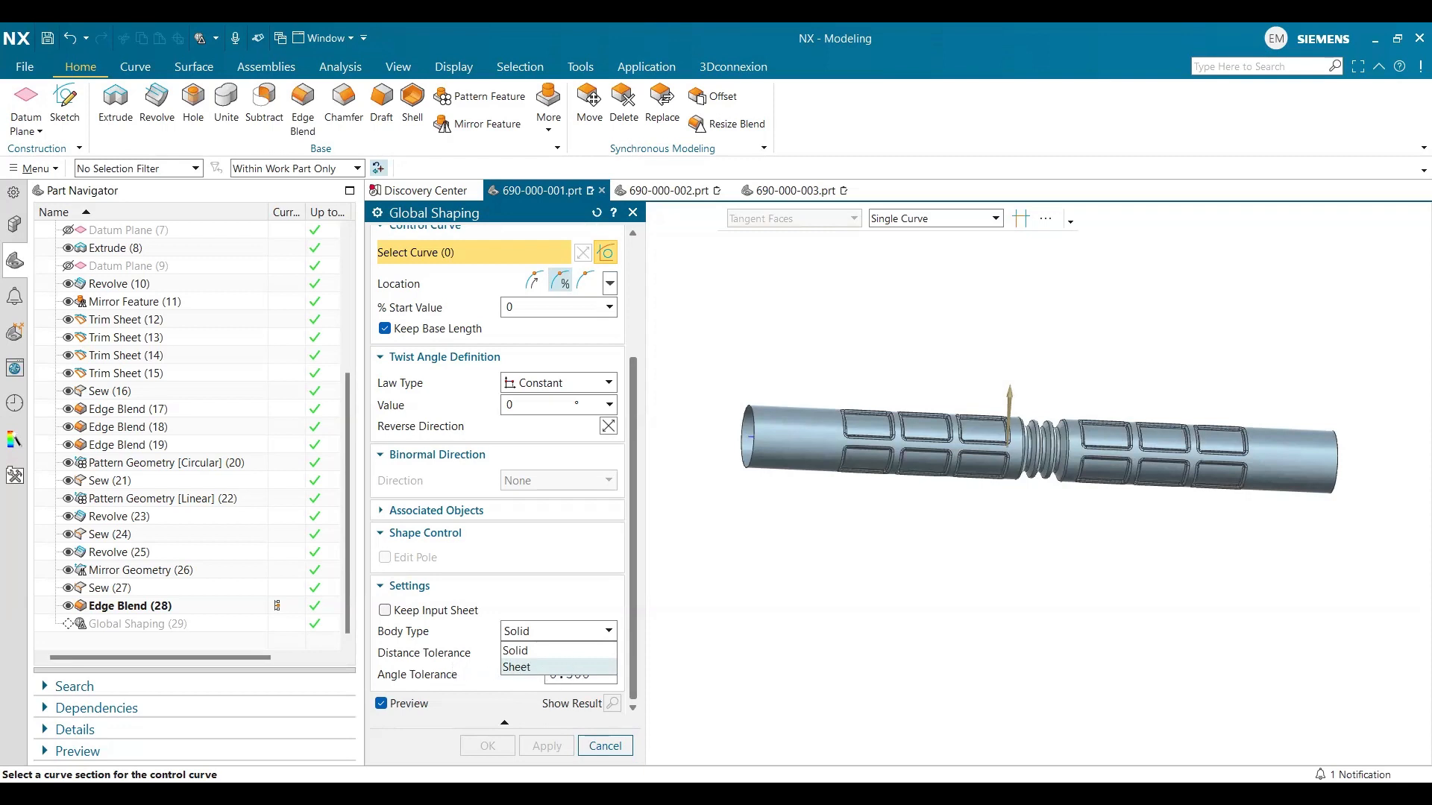
key("Escape")
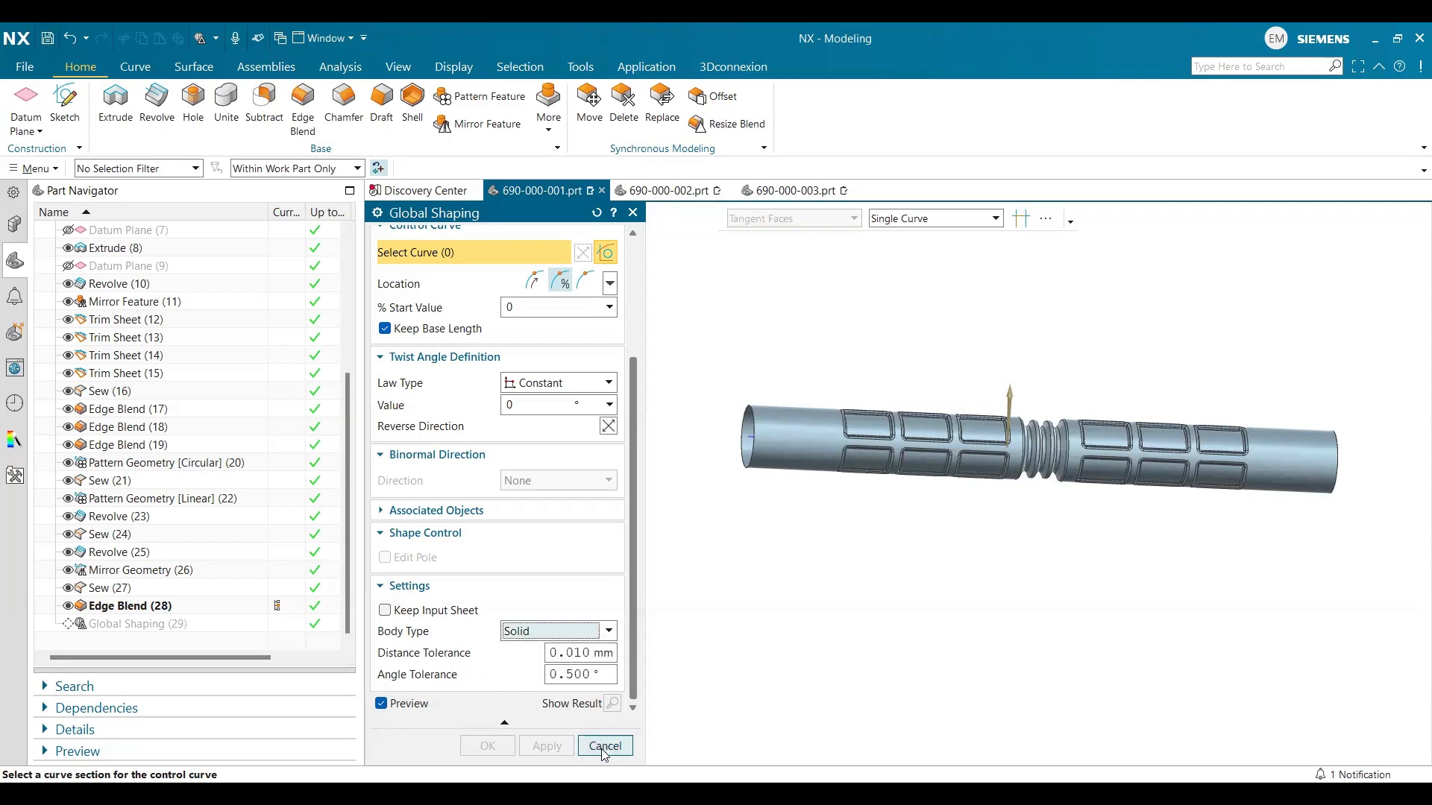
left_click(602, 749)
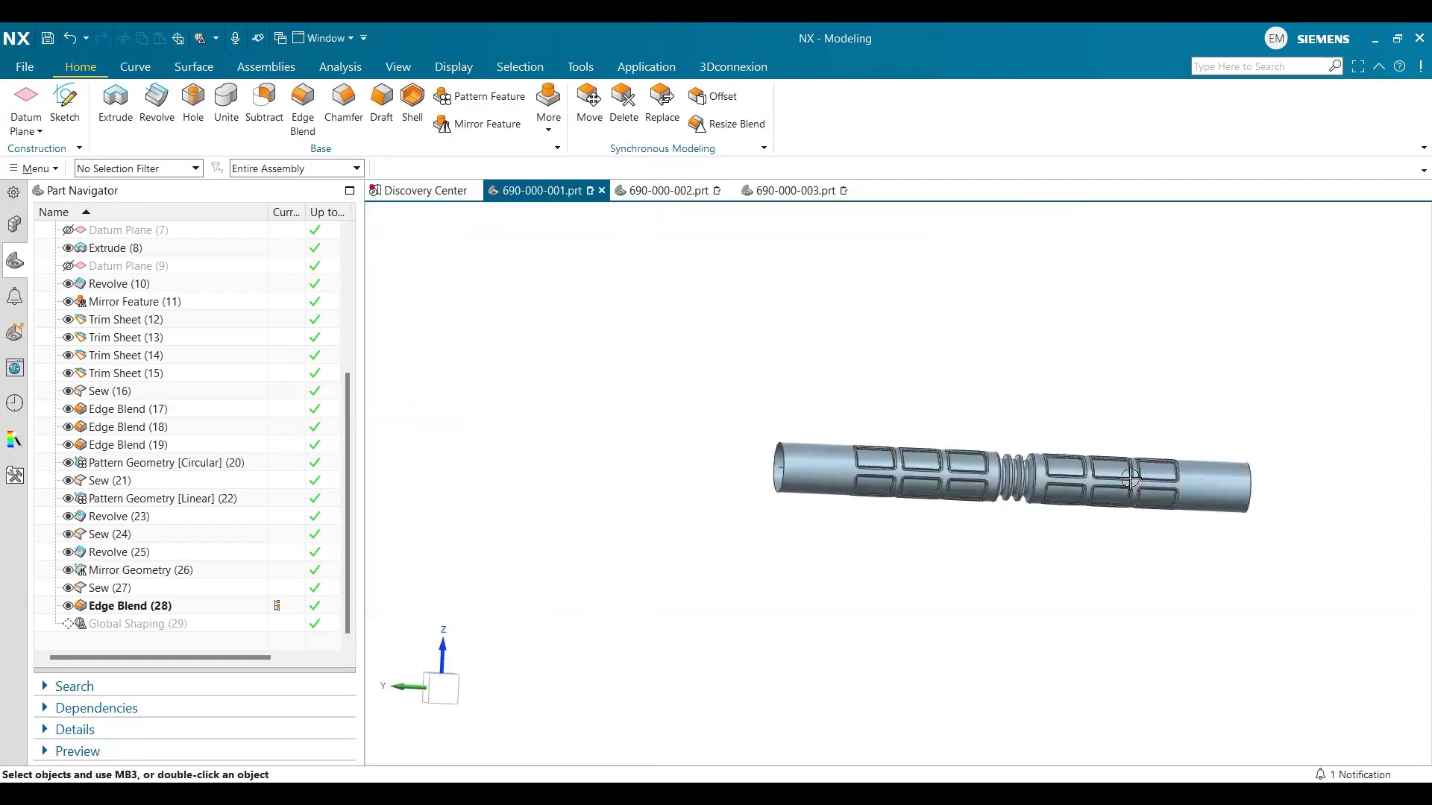
- Select Global Shaping (29) in the feature history and examine which features and sketches it depends on
scroll(1130, 478, "up", 2)
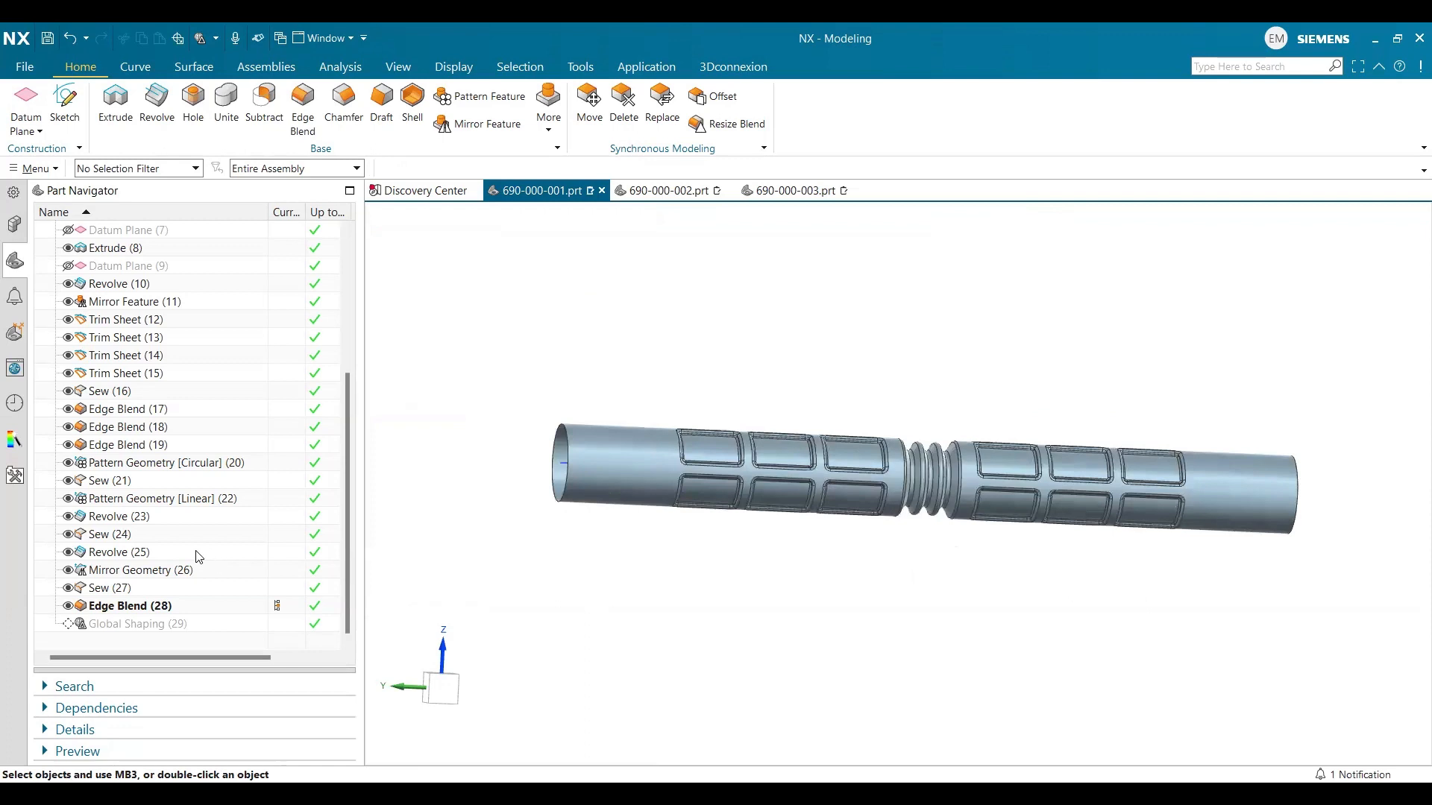
left_click(183, 628)
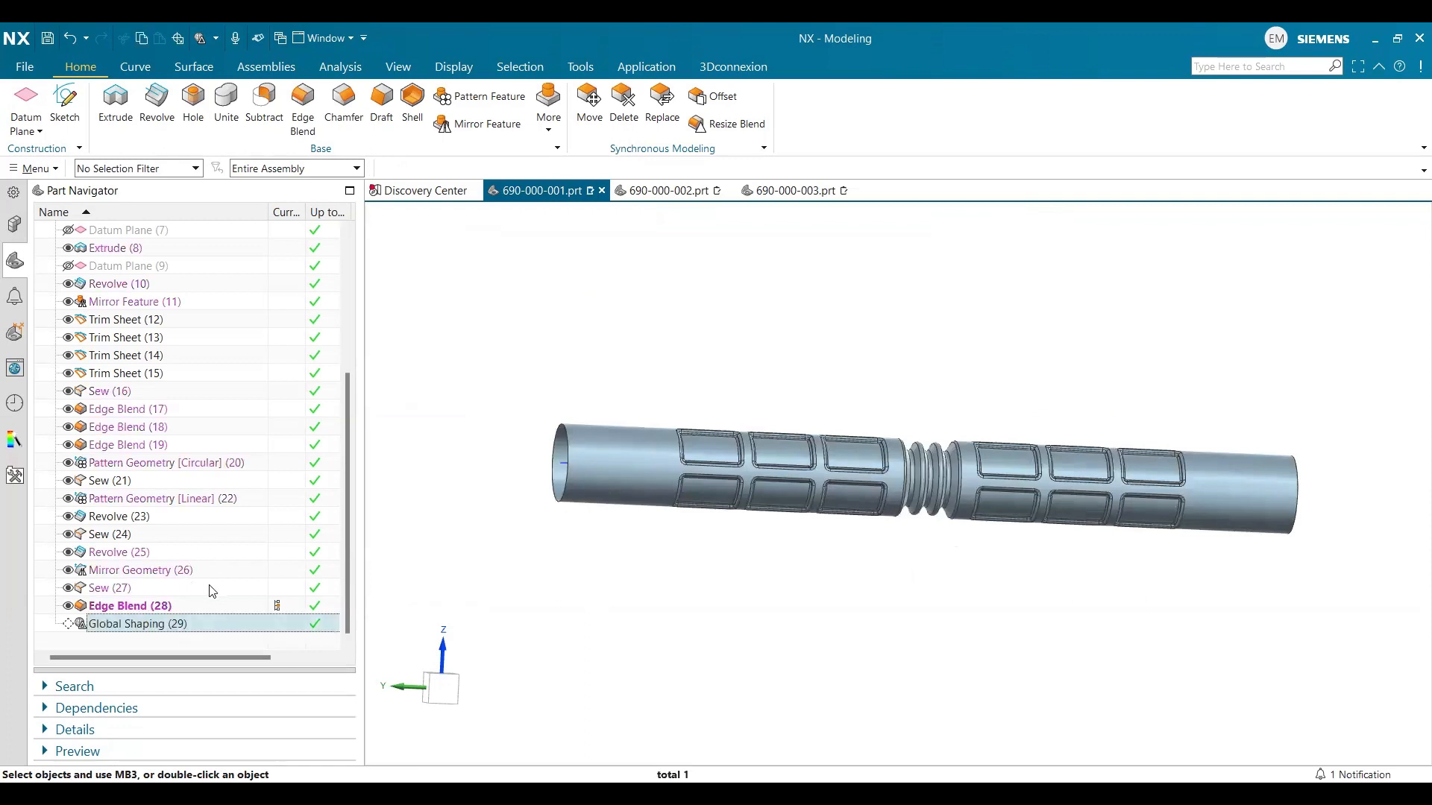
scroll(212, 591, "up", 4)
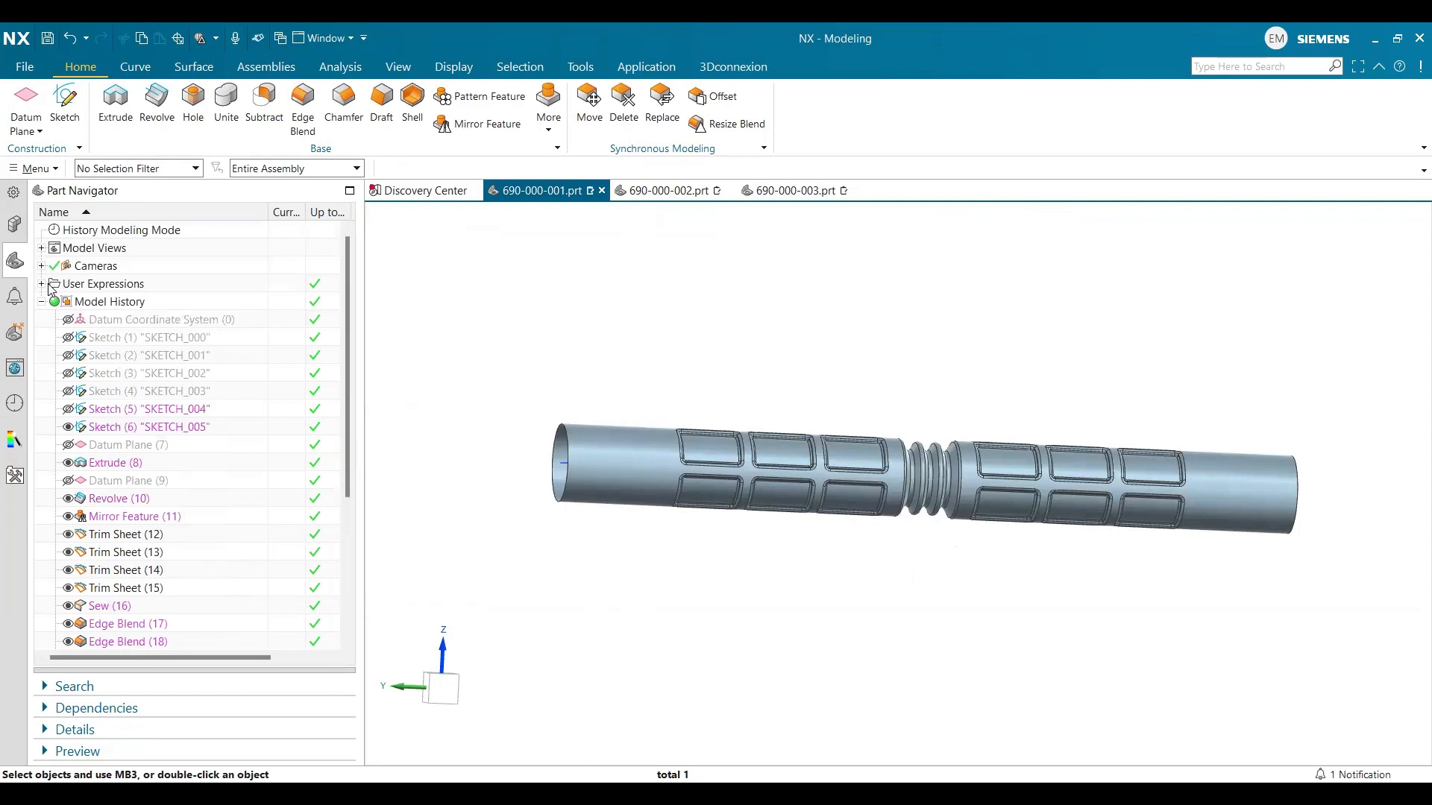
left_click(68, 391)
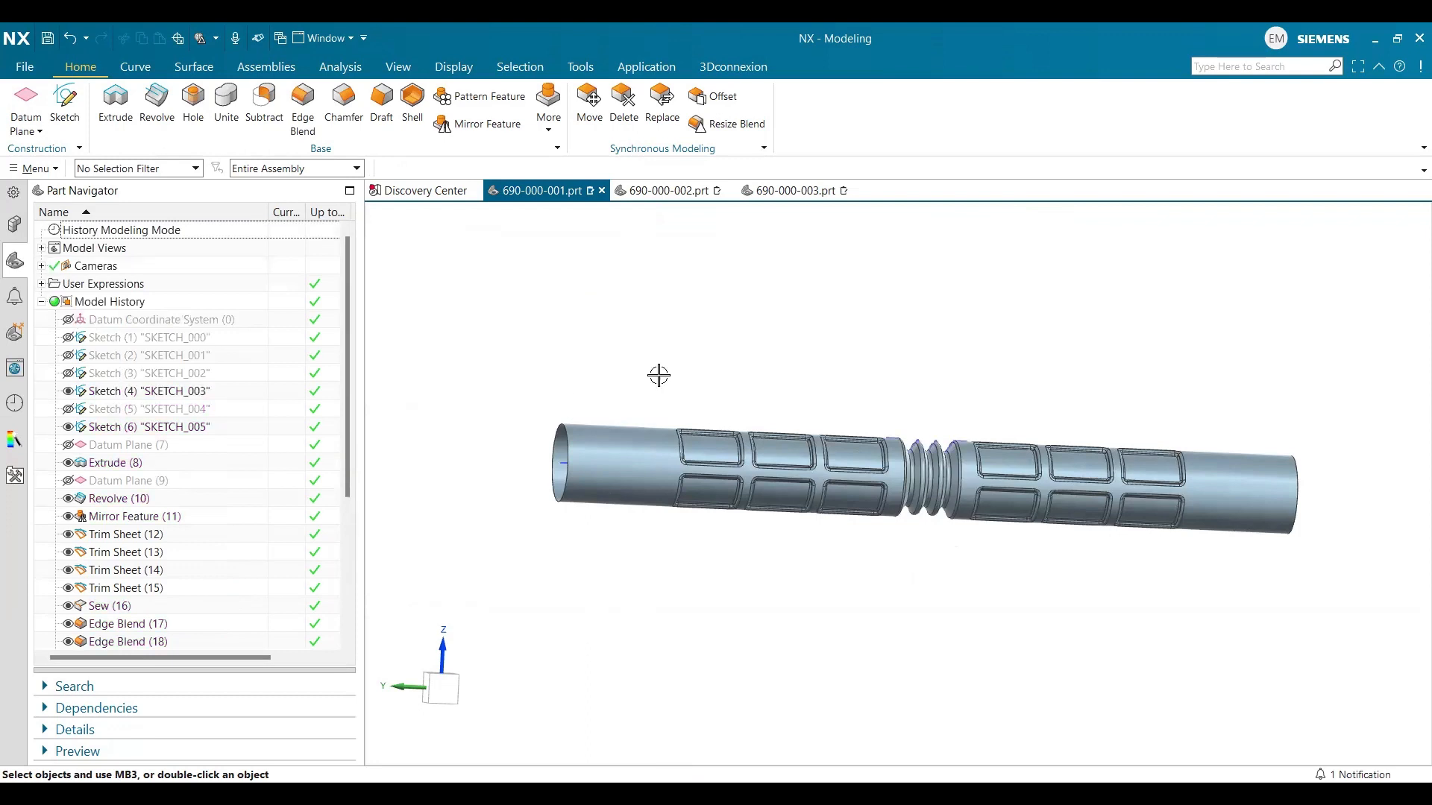
scroll(690, 369, "down", 3)
middle_click_drag(689, 369, 723, 533)
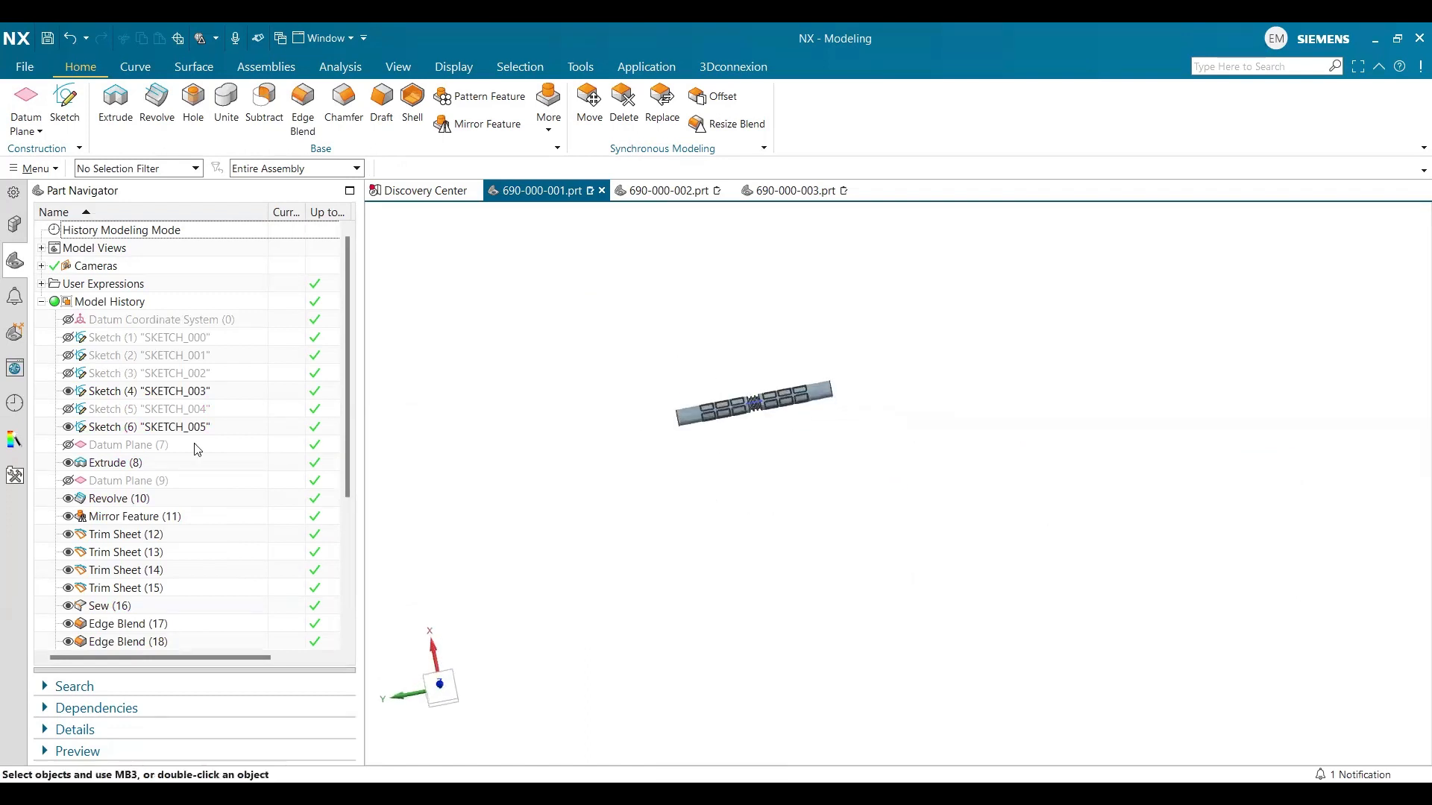
left_click(103, 390)
mouse_move(714, 424)
middle_mouse_down()
mouse_move(768, 462)
mouse_move(825, 447)
mouse_move(740, 412)
middle_mouse_up()
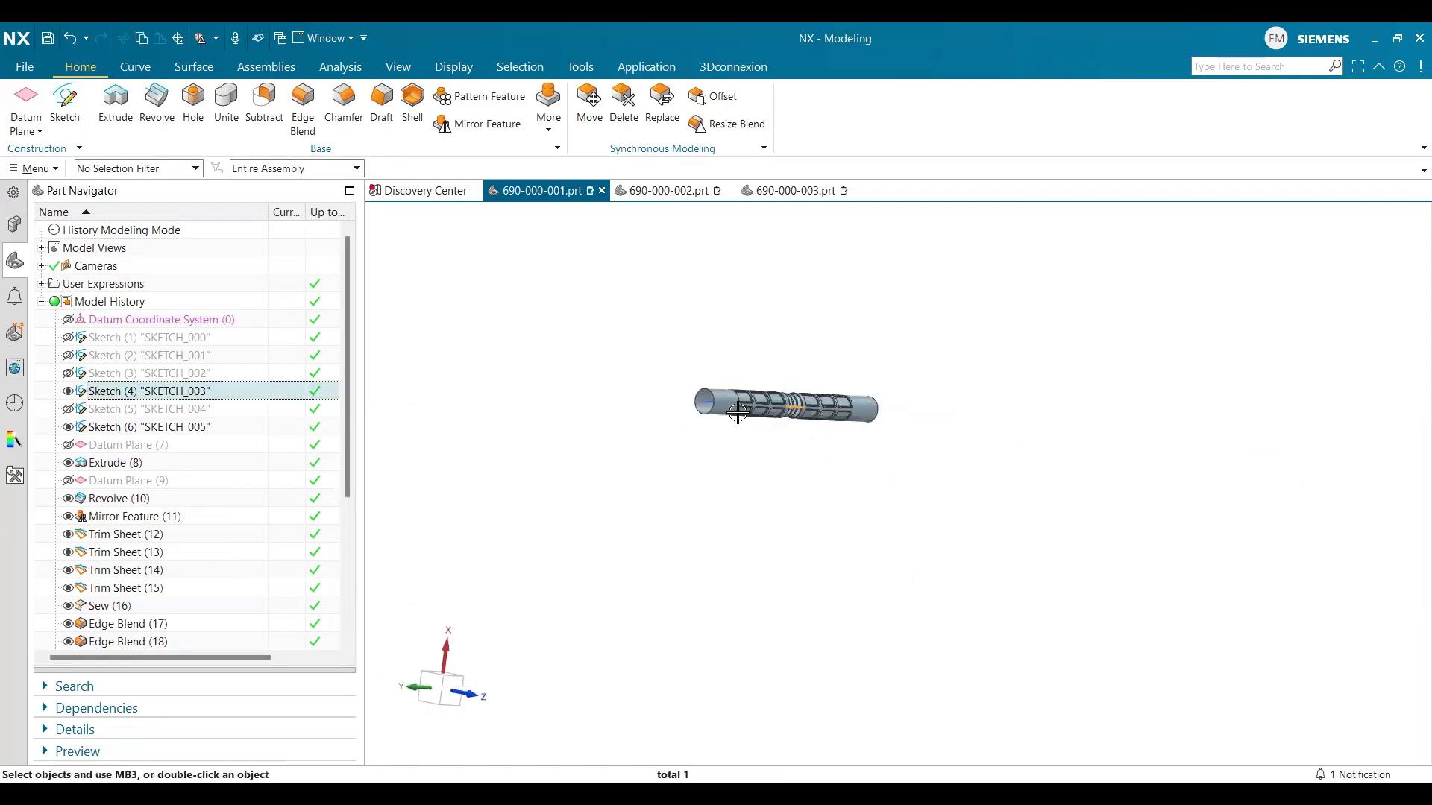
left_click(69, 391)
- Show the sketch SKETCH_004 with the wavy path beside the tube and open it for editing
left_click(68, 408)
mouse_move(728, 546)
middle_mouse_down()
mouse_move(669, 484)
mouse_move(575, 544)
mouse_move(656, 557)
mouse_move(697, 518)
middle_mouse_up()
scroll(731, 516, "up", 3)
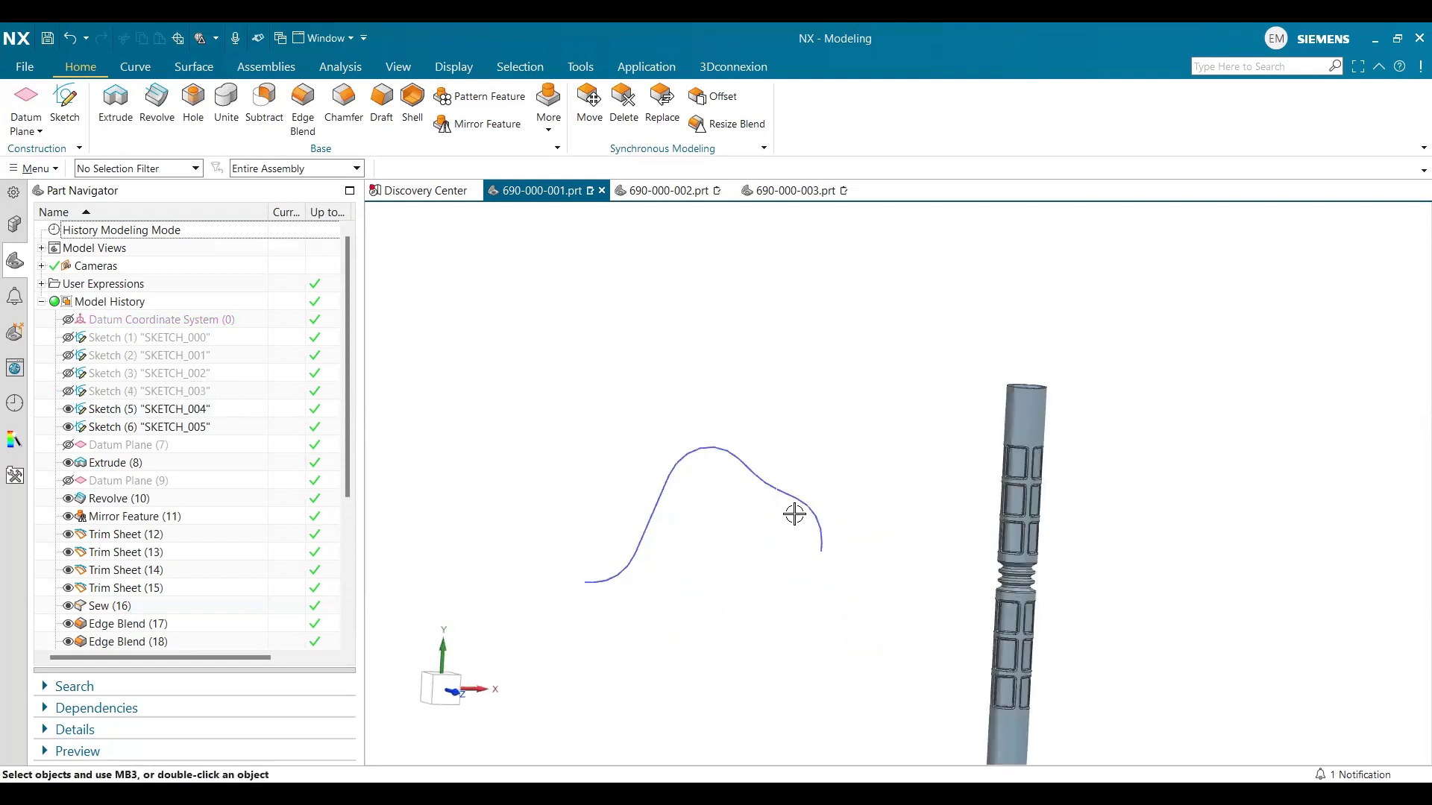
scroll(794, 514, "up", 2)
double_click(809, 495)
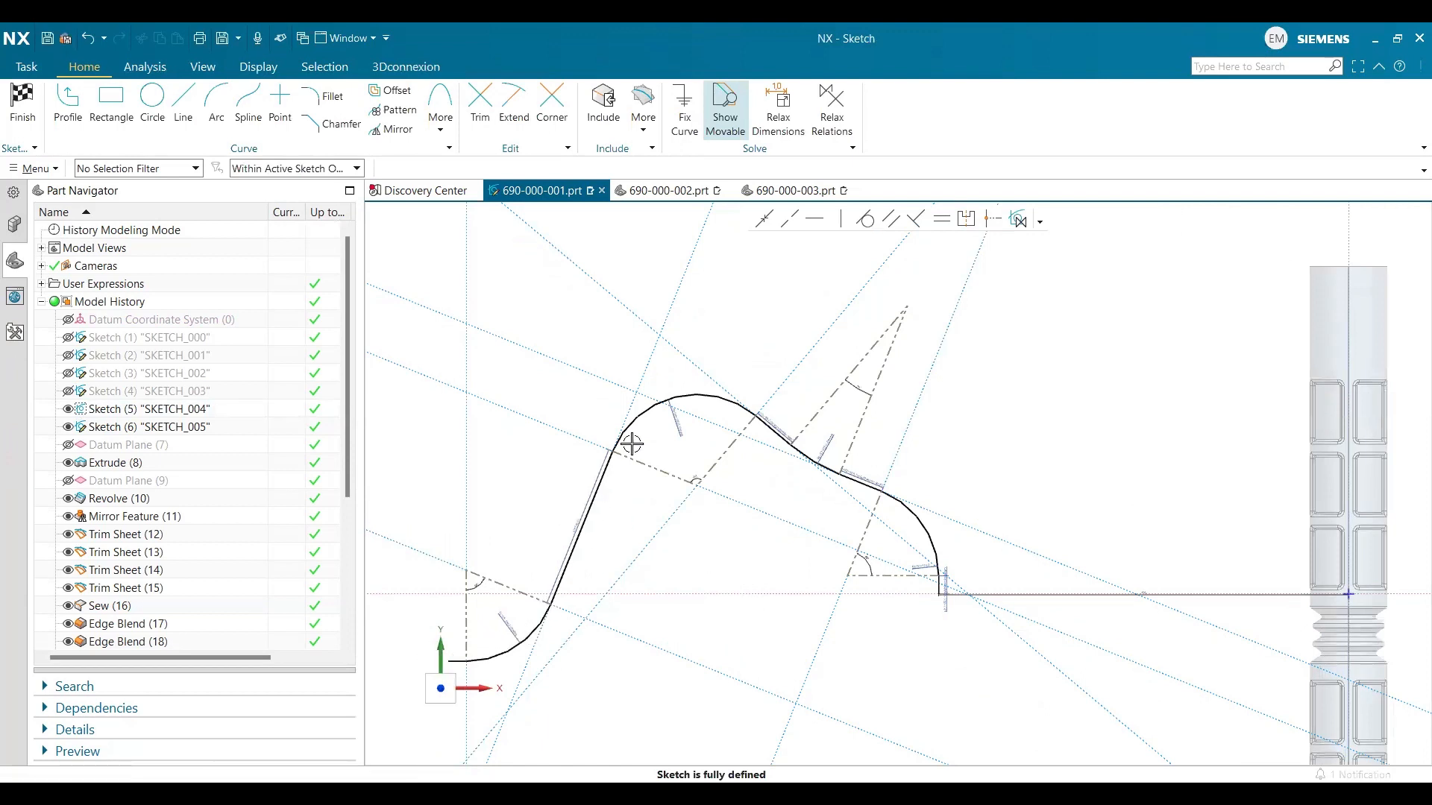
- Examine the arc radii, angles and straight-section dimensions of the wavy path against the tube, and finish the sketch
scroll(801, 456, "up", 4)
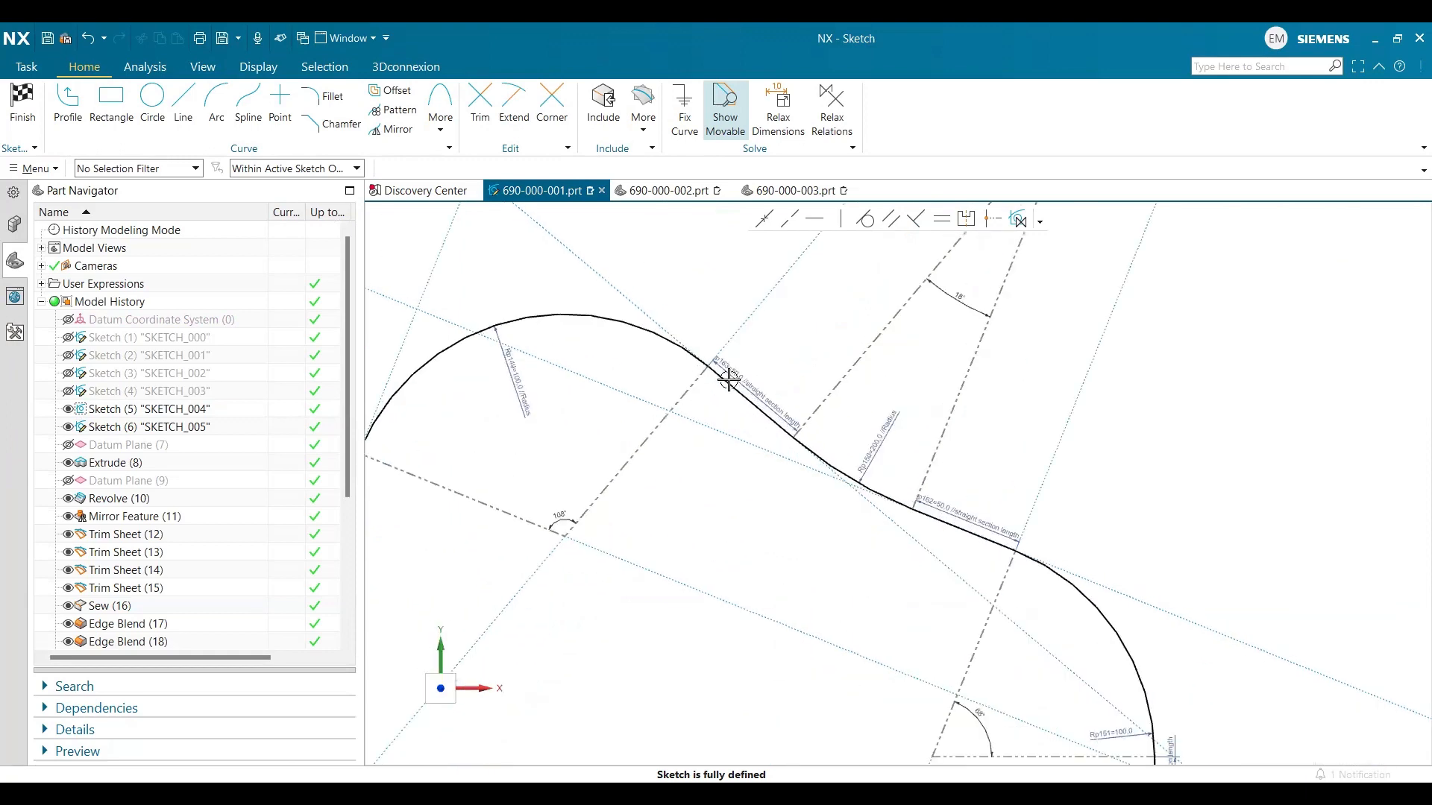
scroll(793, 377, "down", 2)
scroll(597, 403, "down", 4)
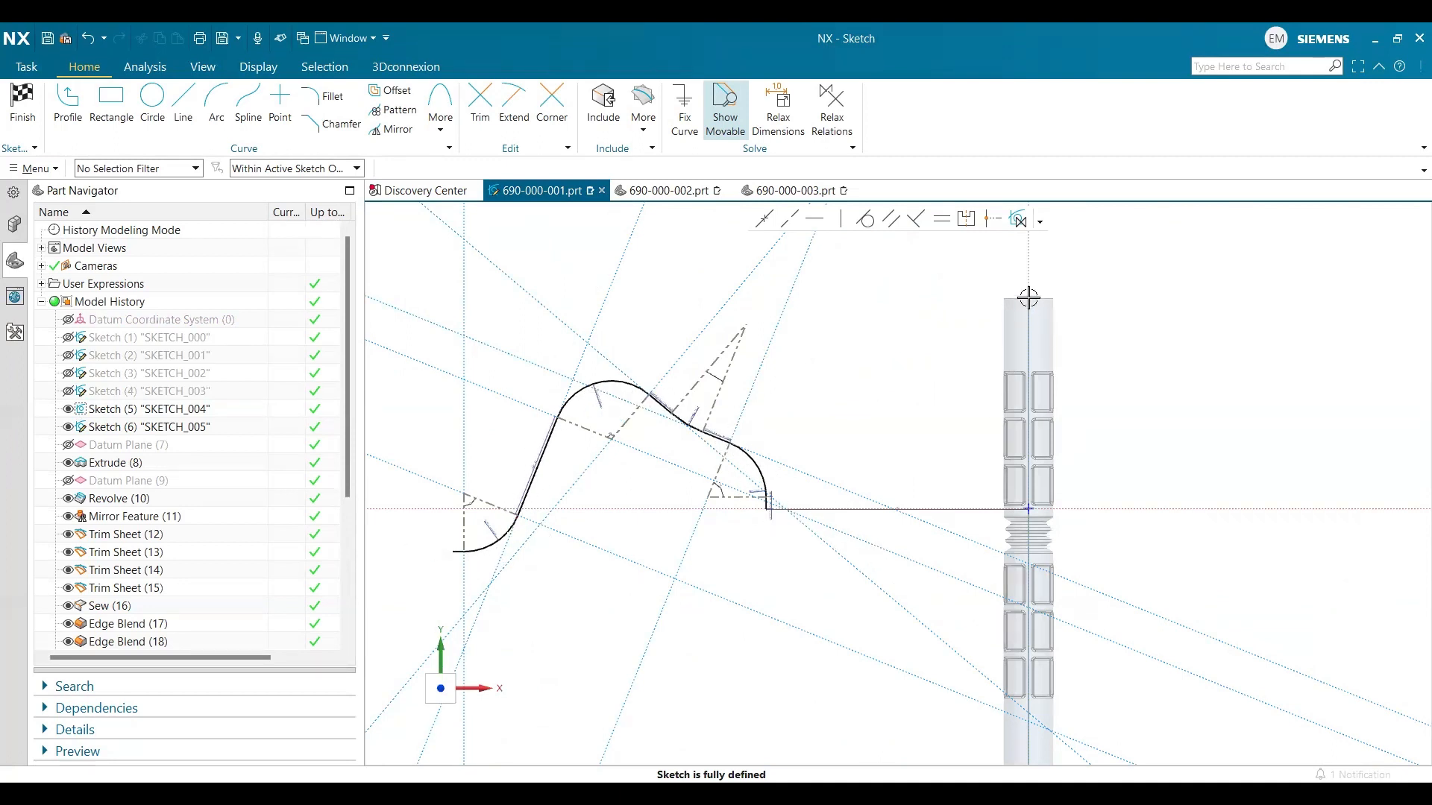
scroll(1039, 690, "up", 3)
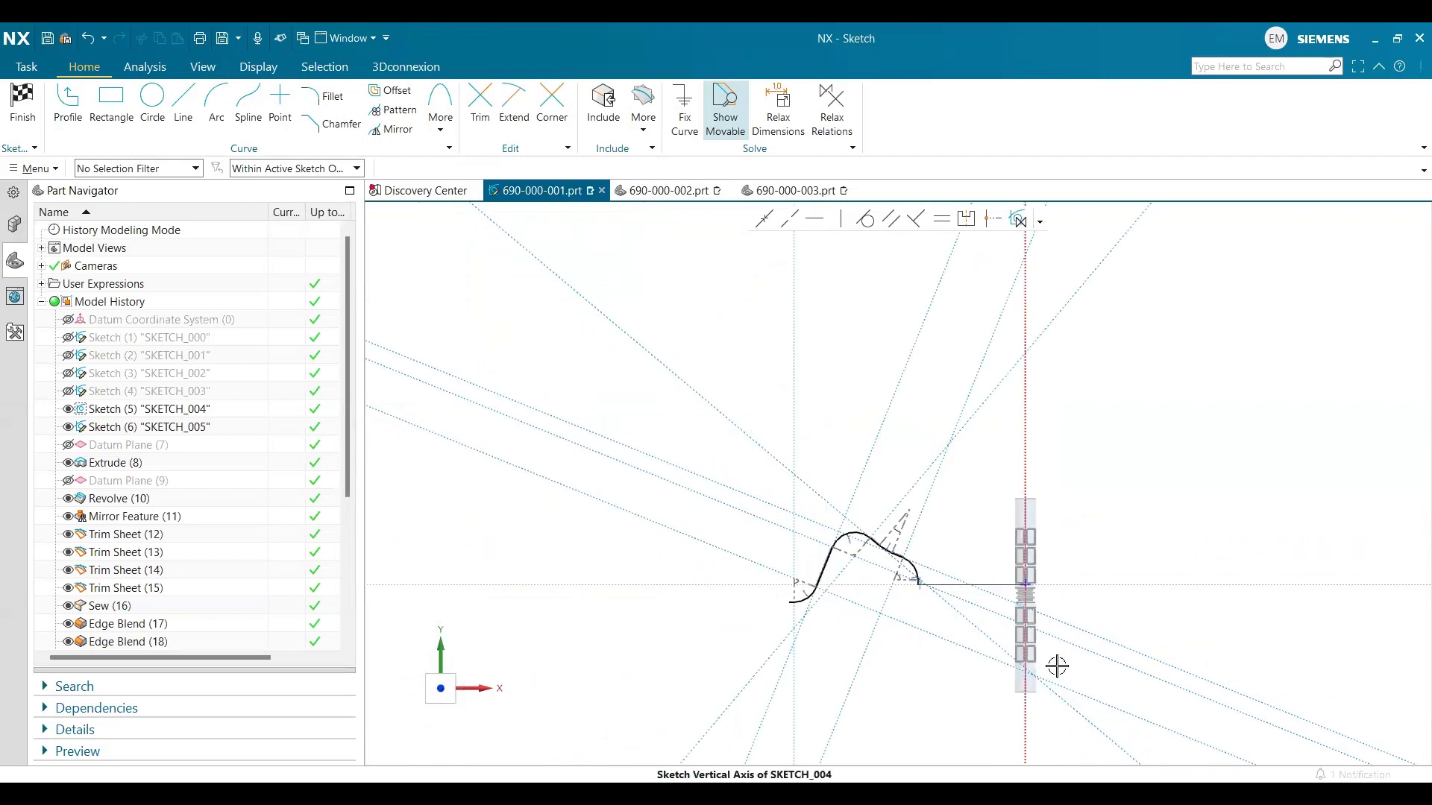
scroll(1013, 607, "down", 2)
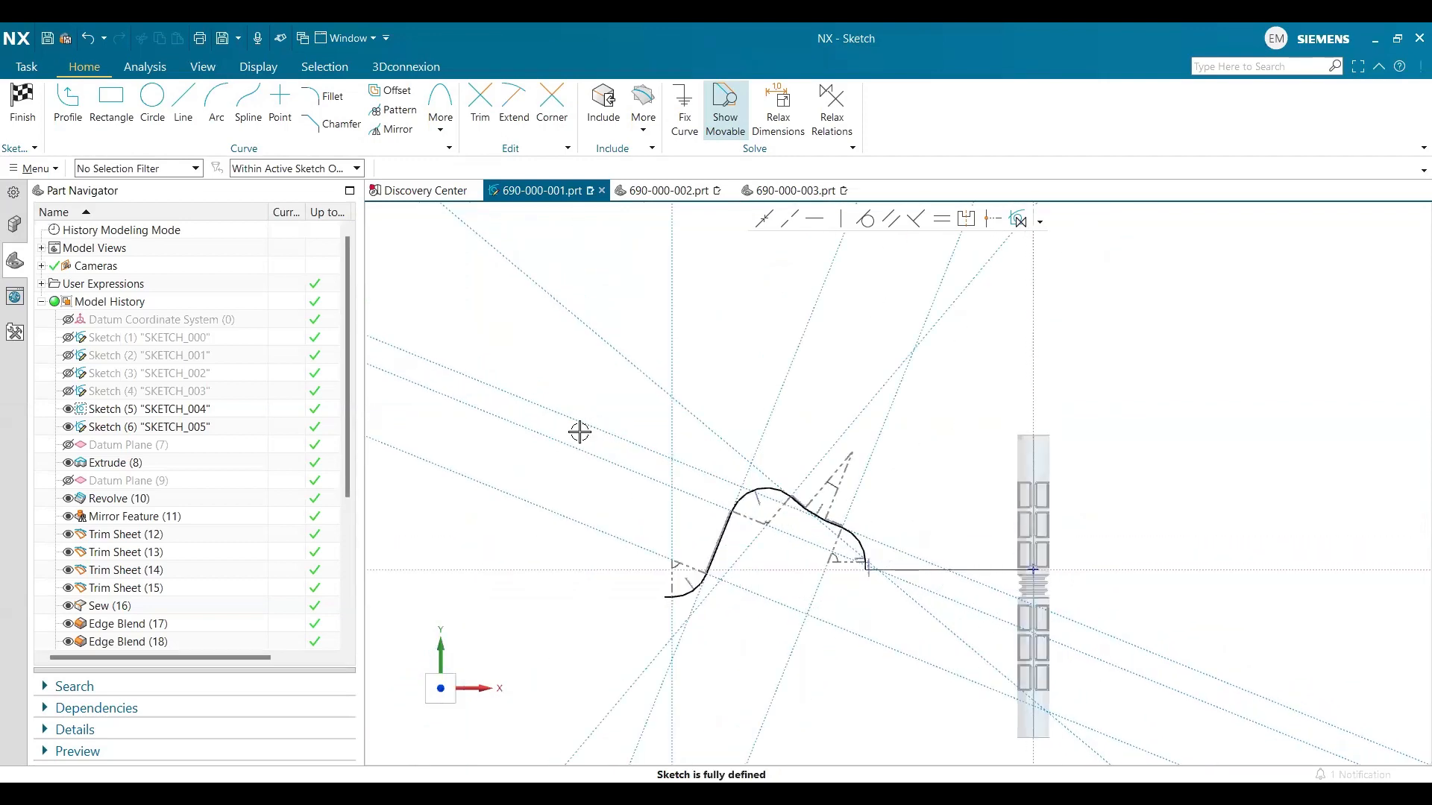
left_click(22, 104)
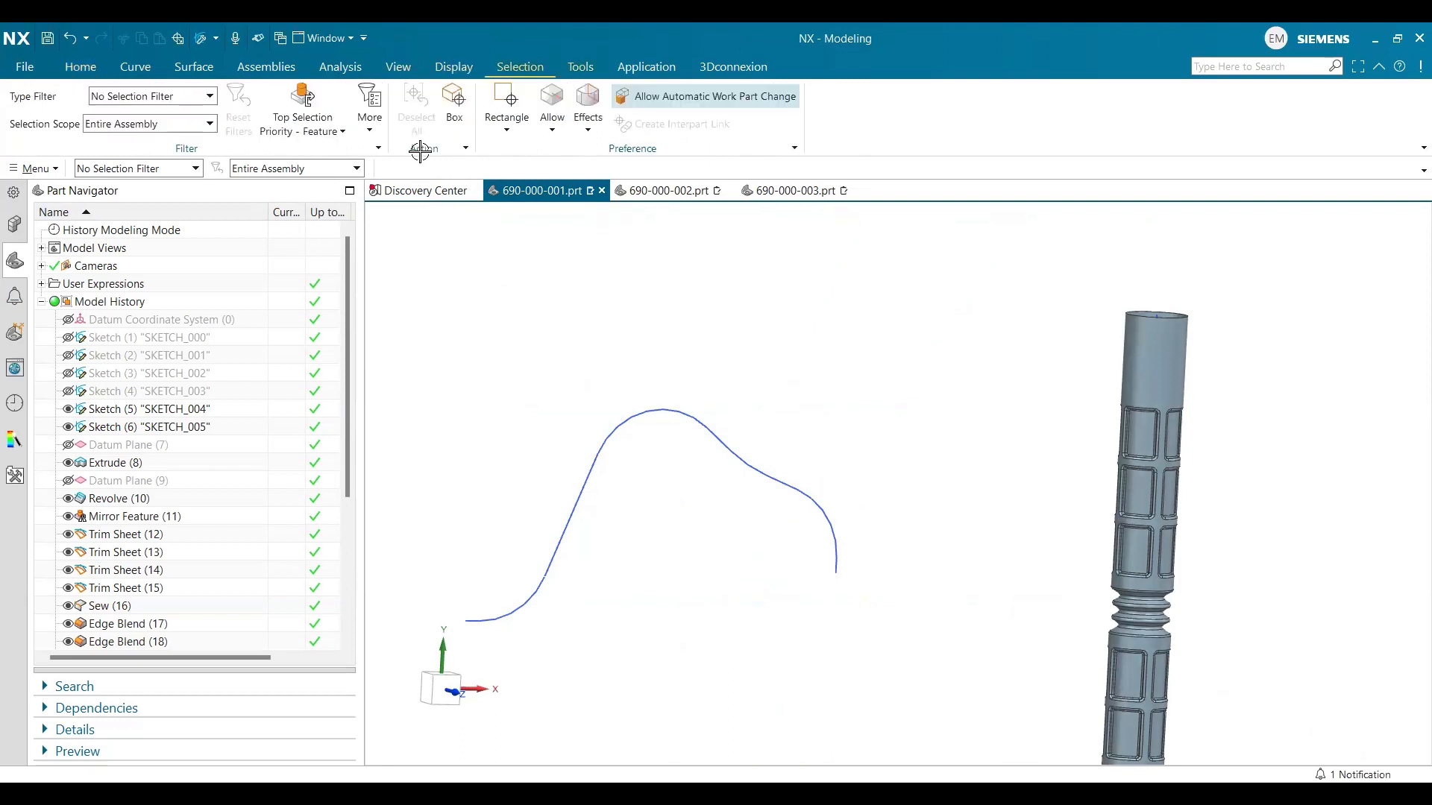
- Open the part expressions, examine the total length, arc length and straight section formulas p147 to p165, and close them unchanged
scroll(420, 152, "down", 1)
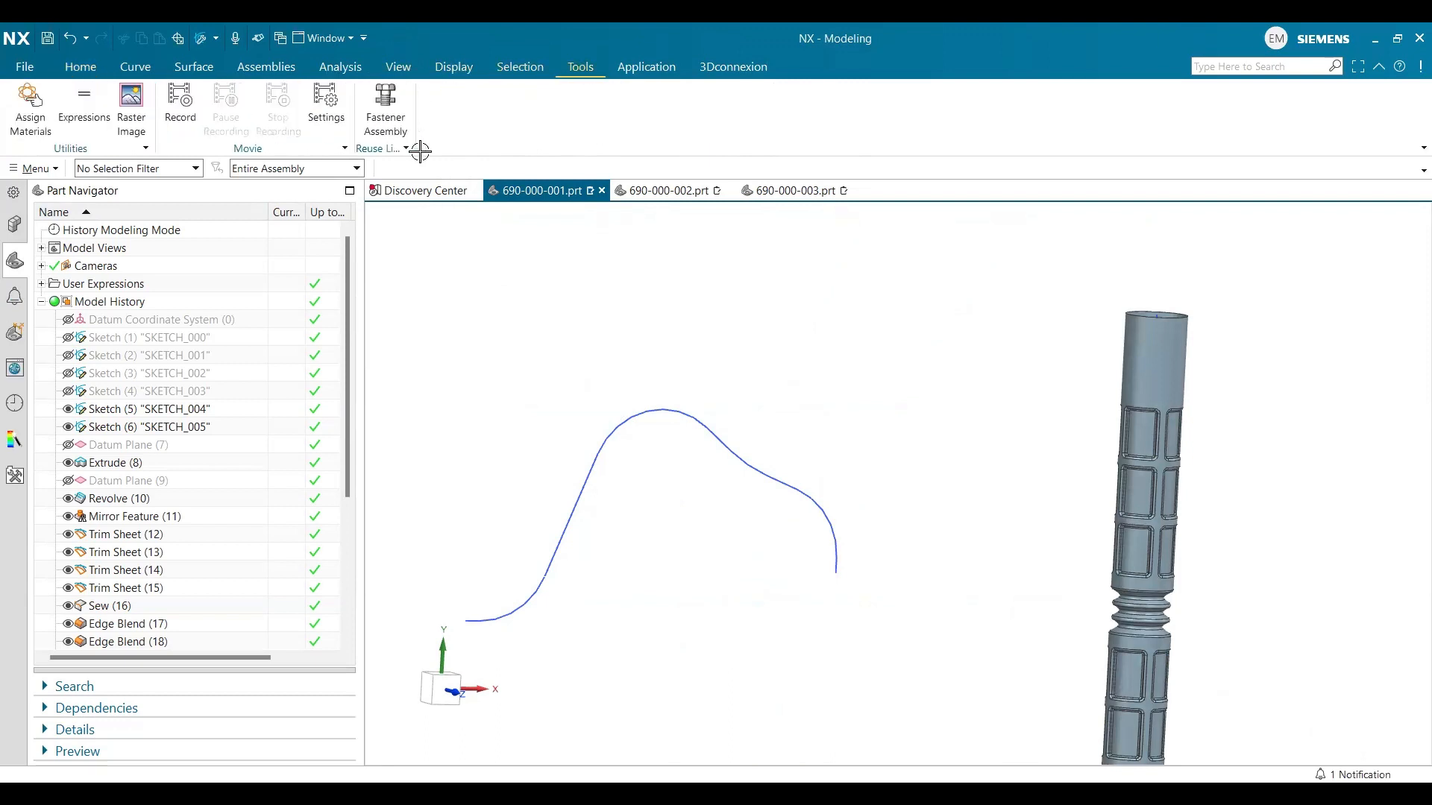
left_click(83, 112)
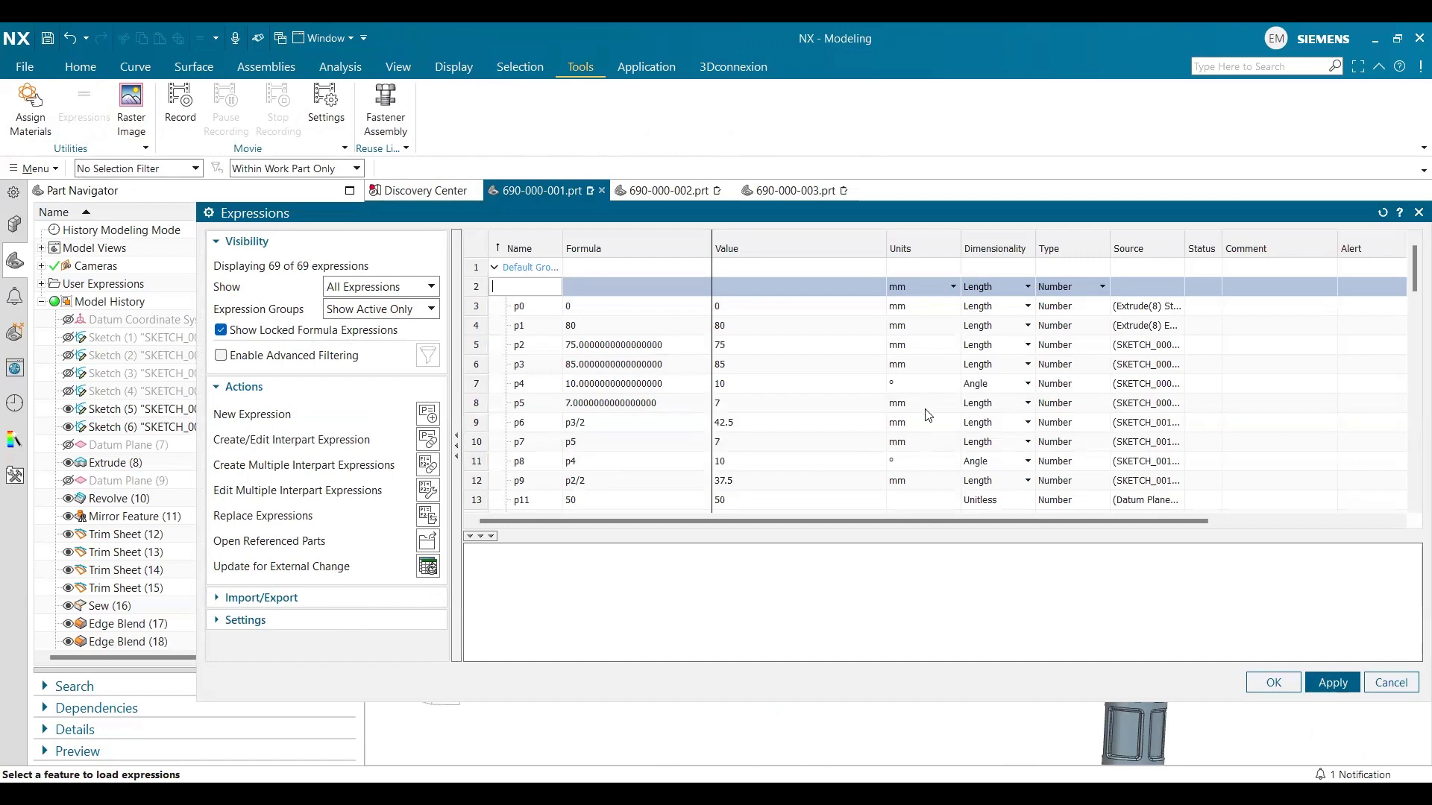
scroll(1009, 415, "down", 3)
scroll(1109, 431, "down", 10)
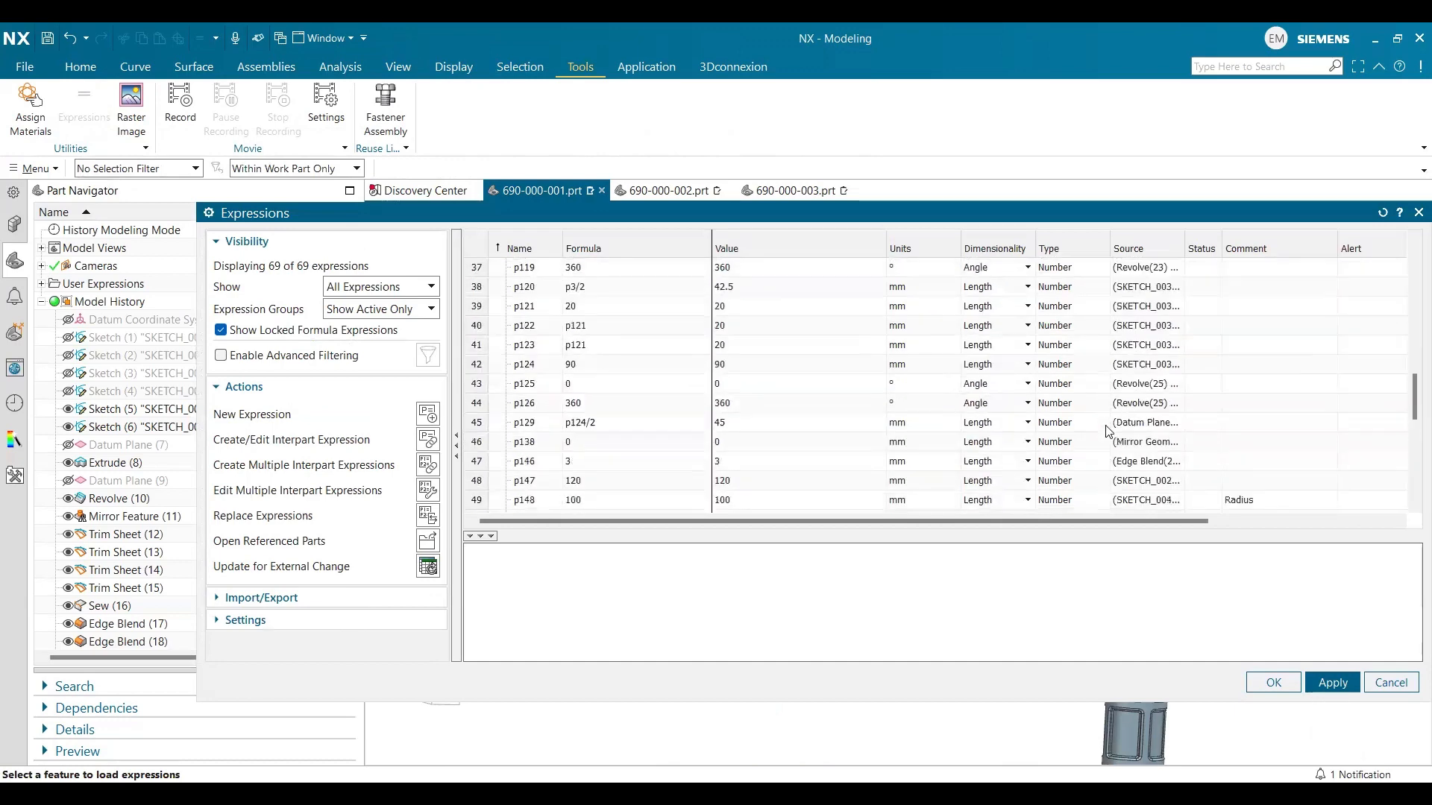
scroll(599, 410, "down", 5)
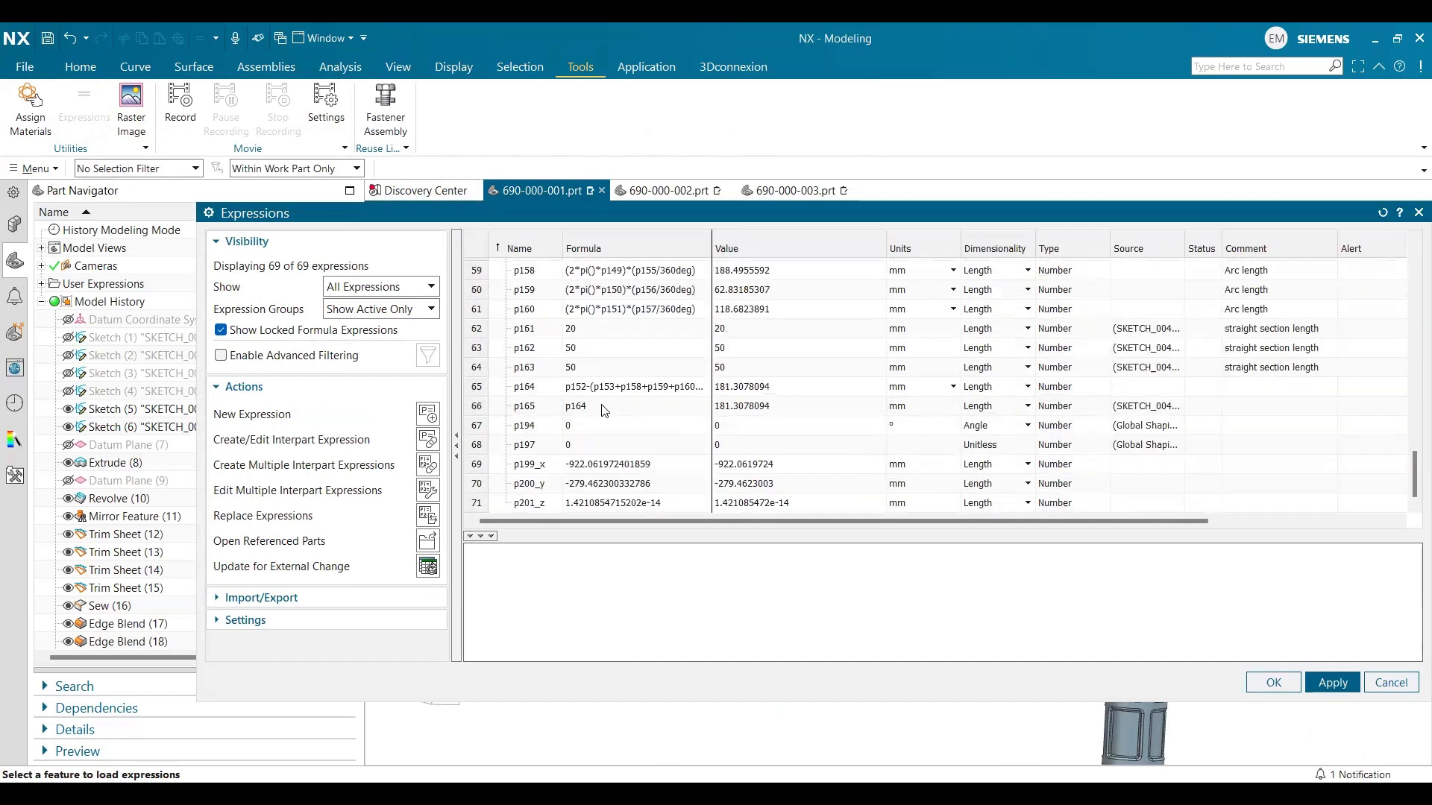
scroll(605, 345, "up", 4)
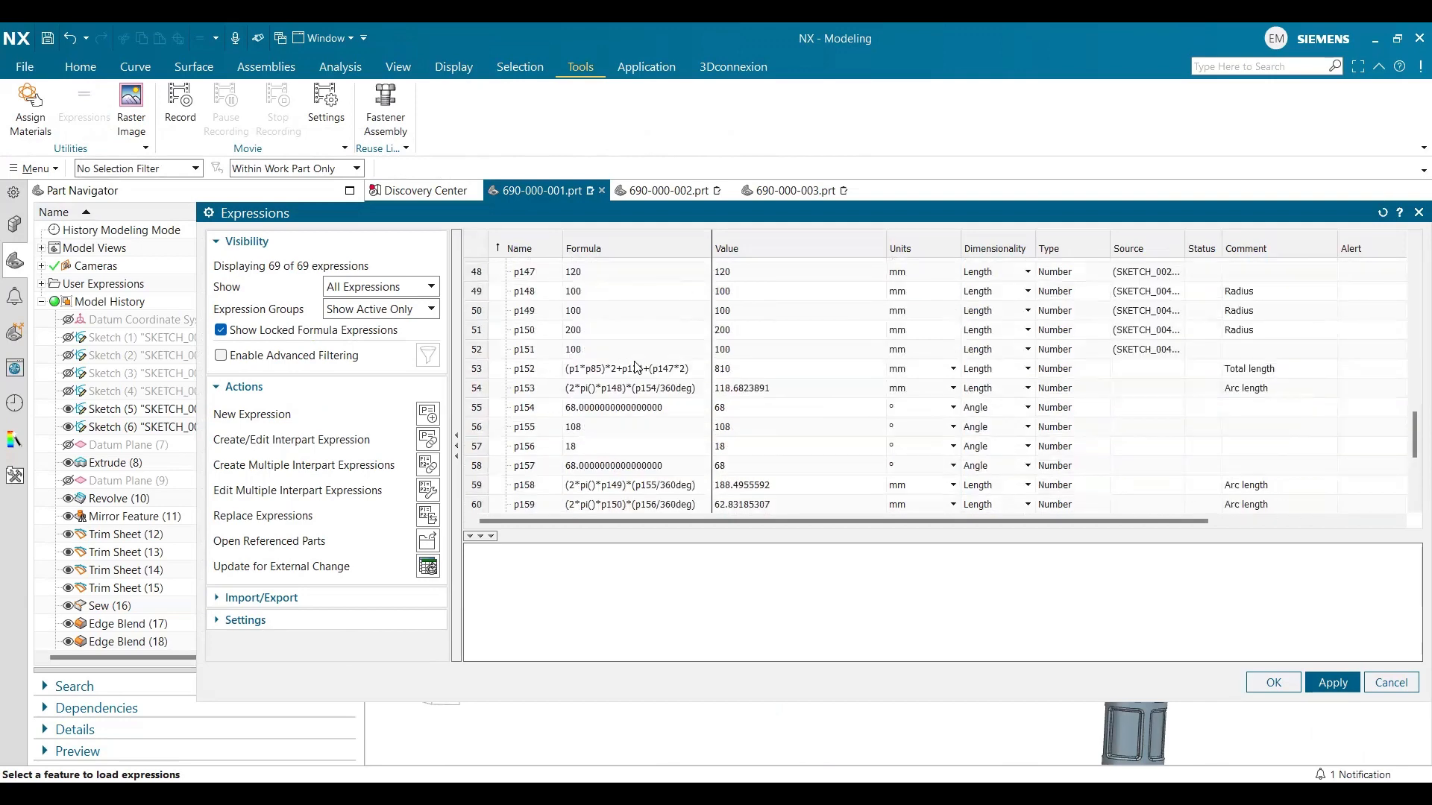
scroll(638, 369, "down", 6)
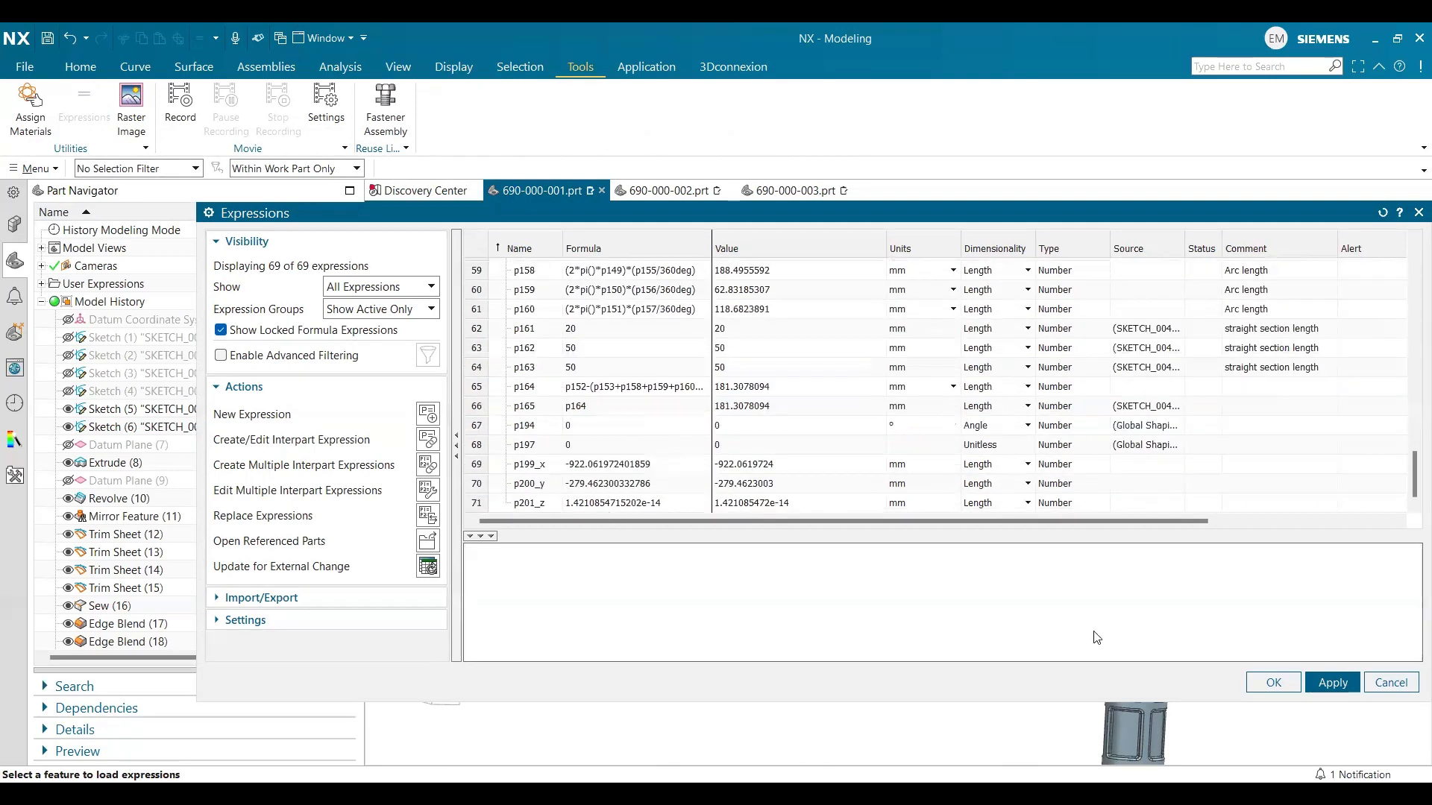
left_click(1283, 684)
left_click(1277, 683)
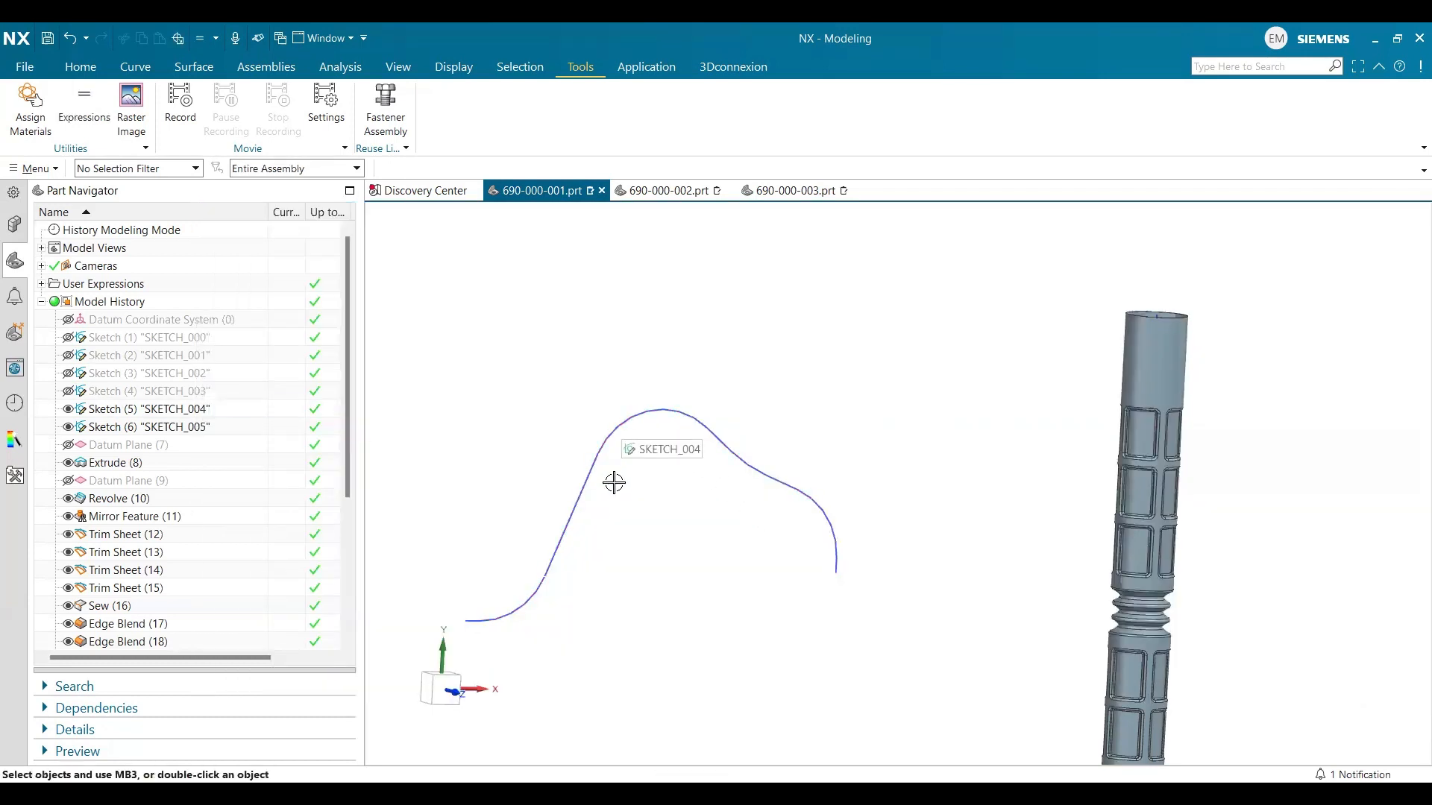
- Start Global Shaping and review the available deformation types, keeping By Curve
scroll(842, 567, "down", 2)
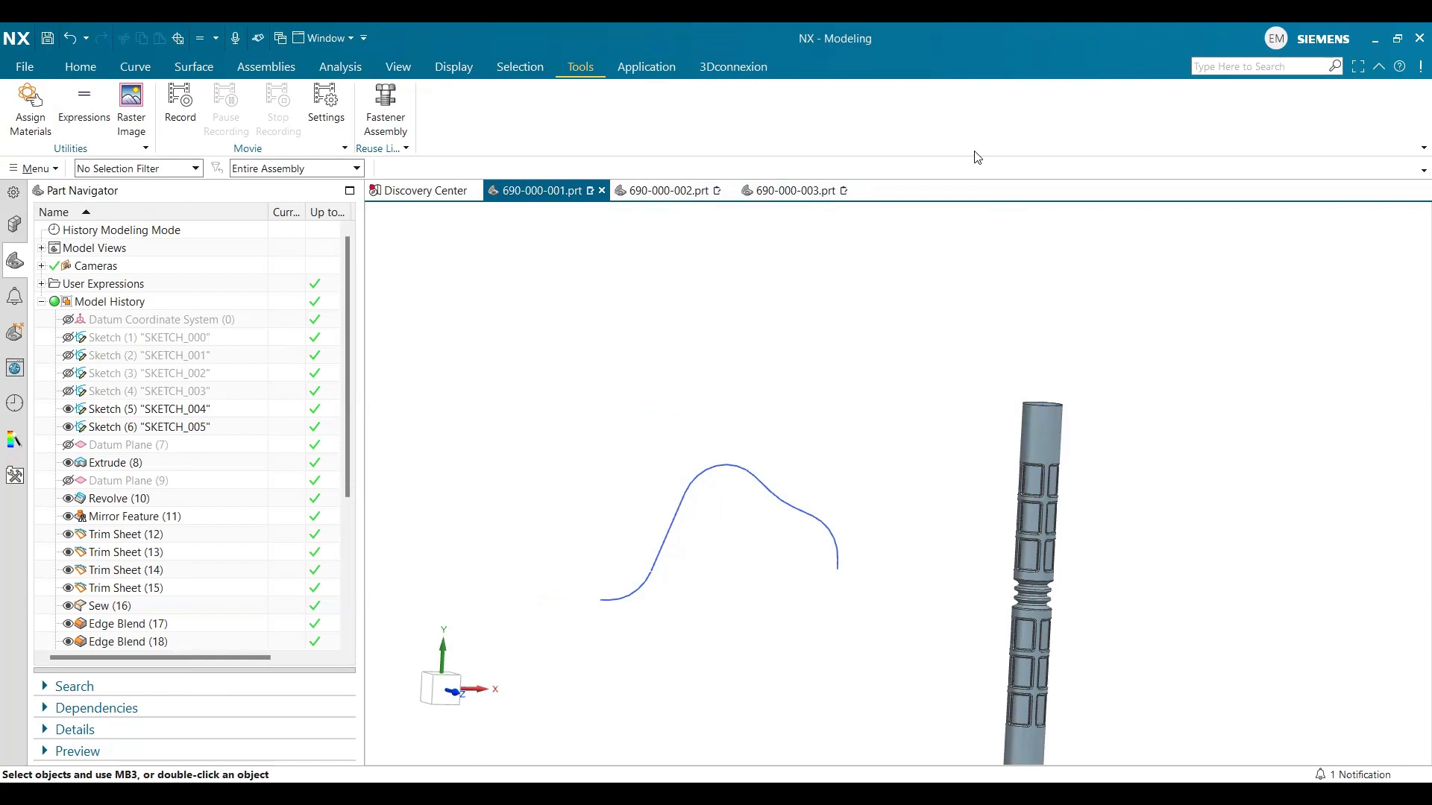
left_click(72, 77)
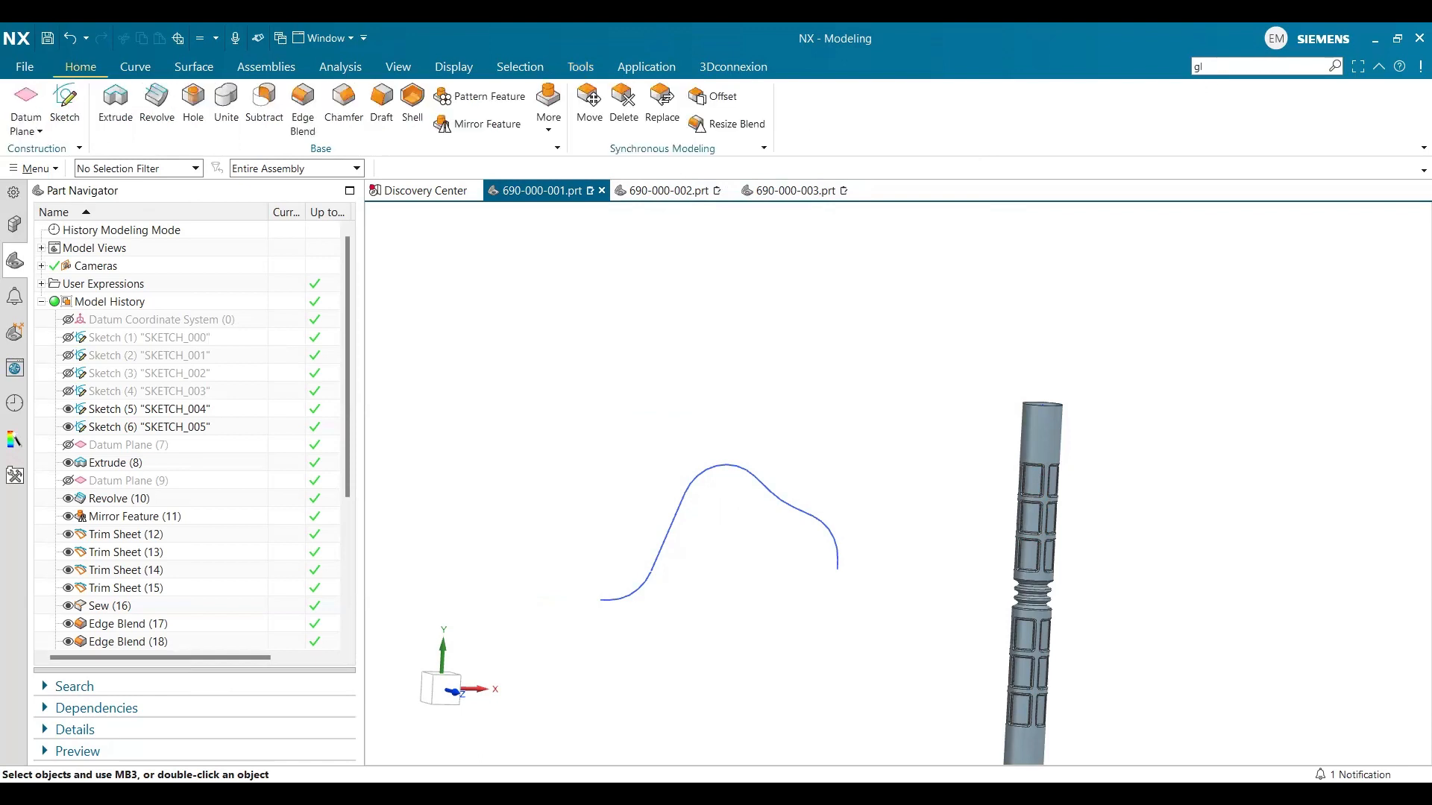
type("ob")
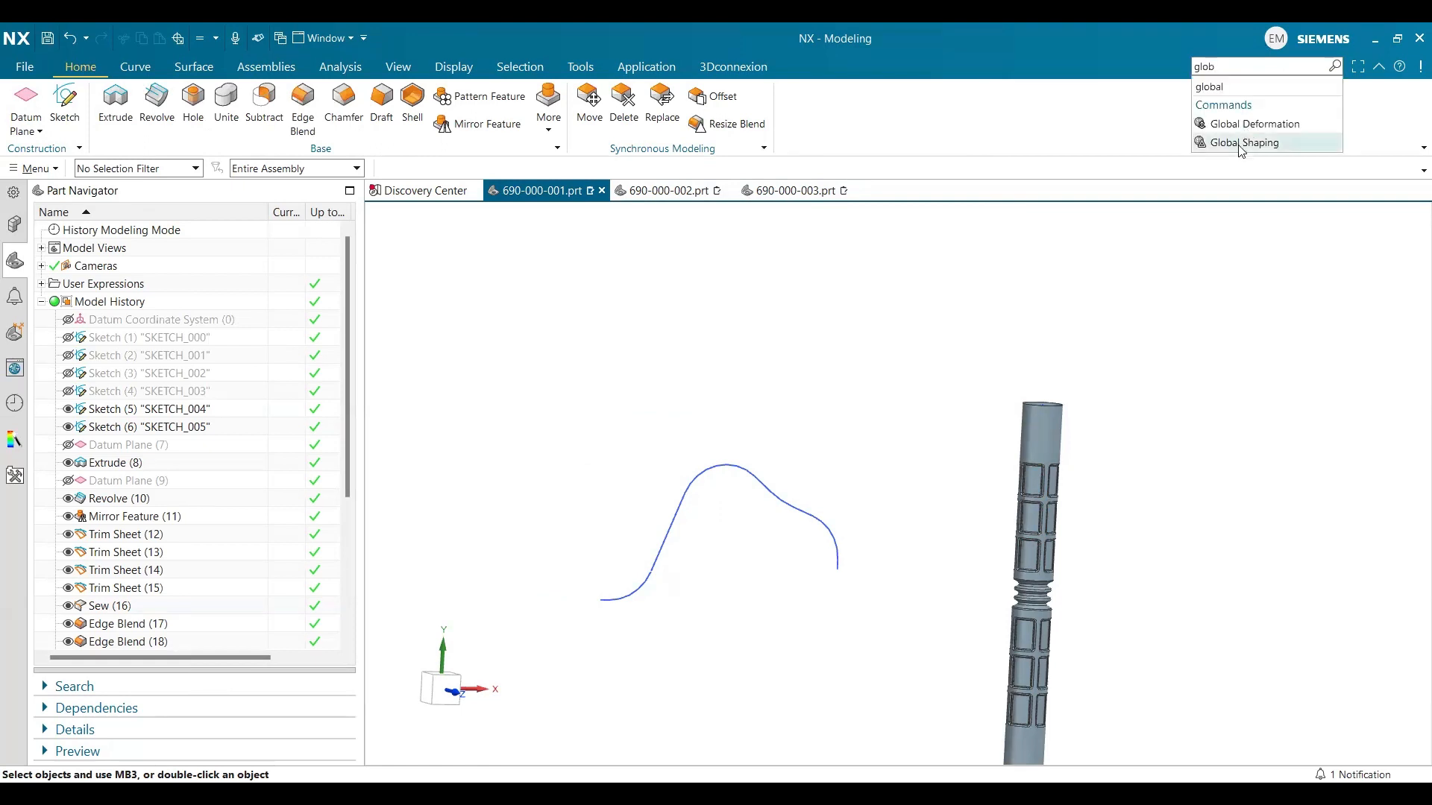
left_click(1239, 141)
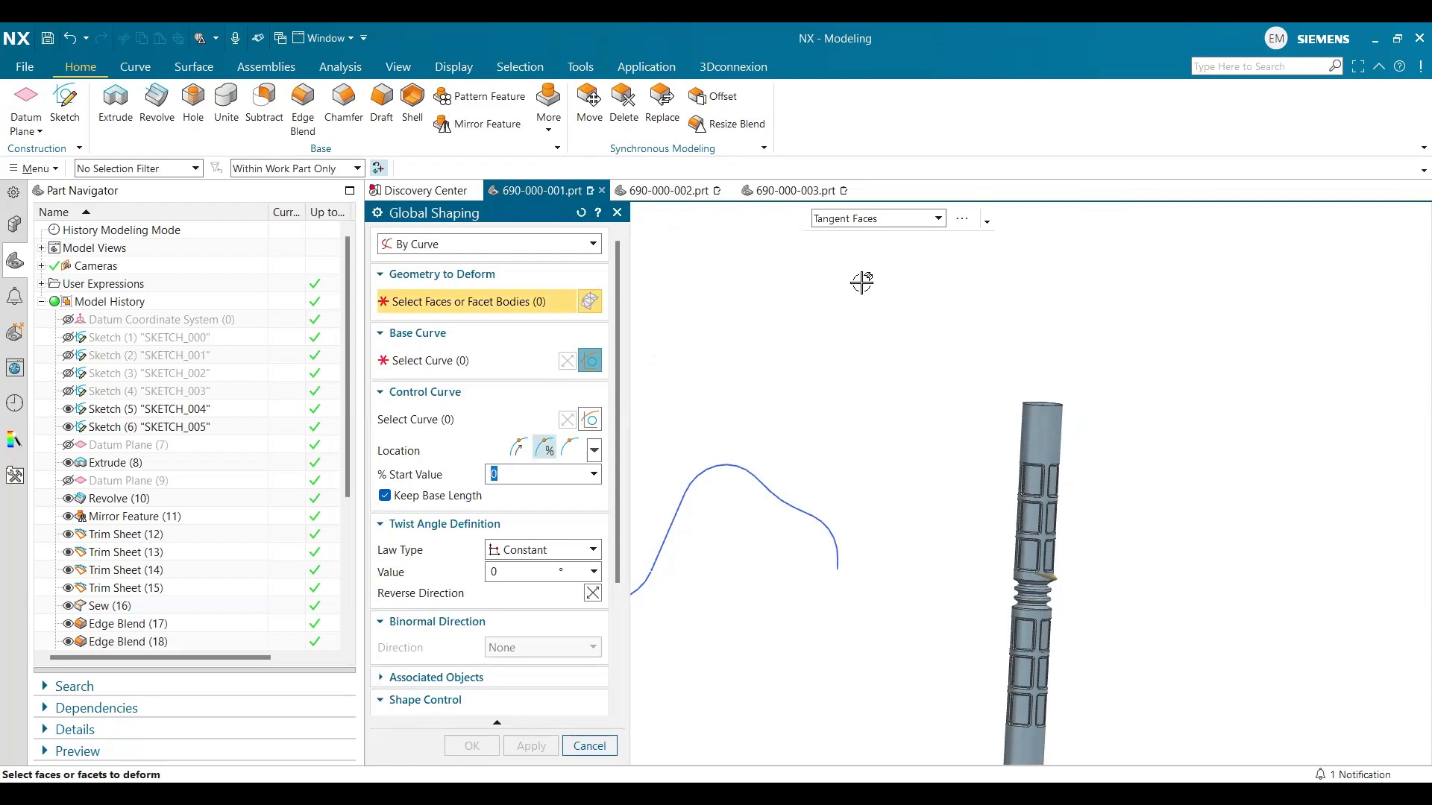
scroll(865, 298, "down", 3)
scroll(916, 358, "up", 2)
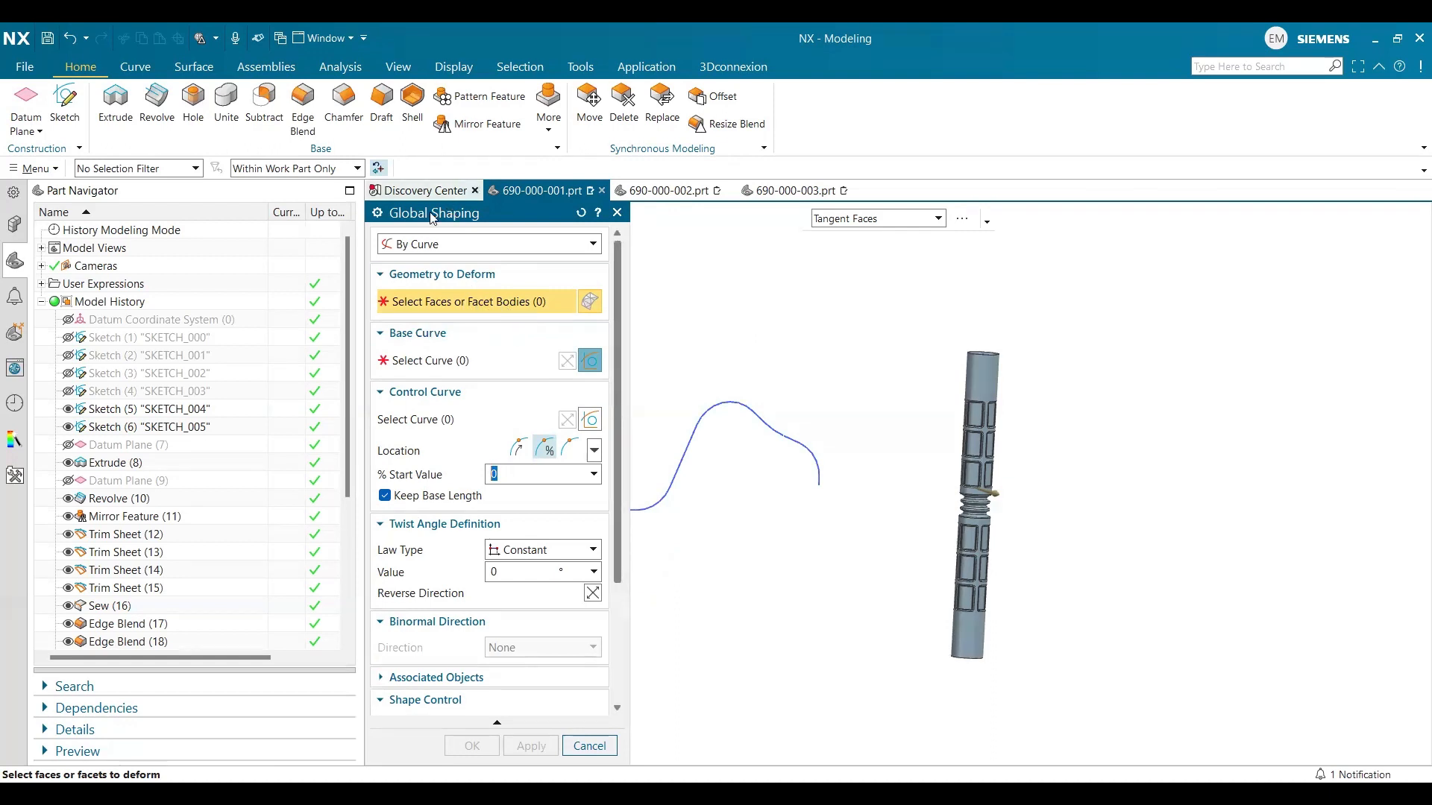
left_click(443, 246)
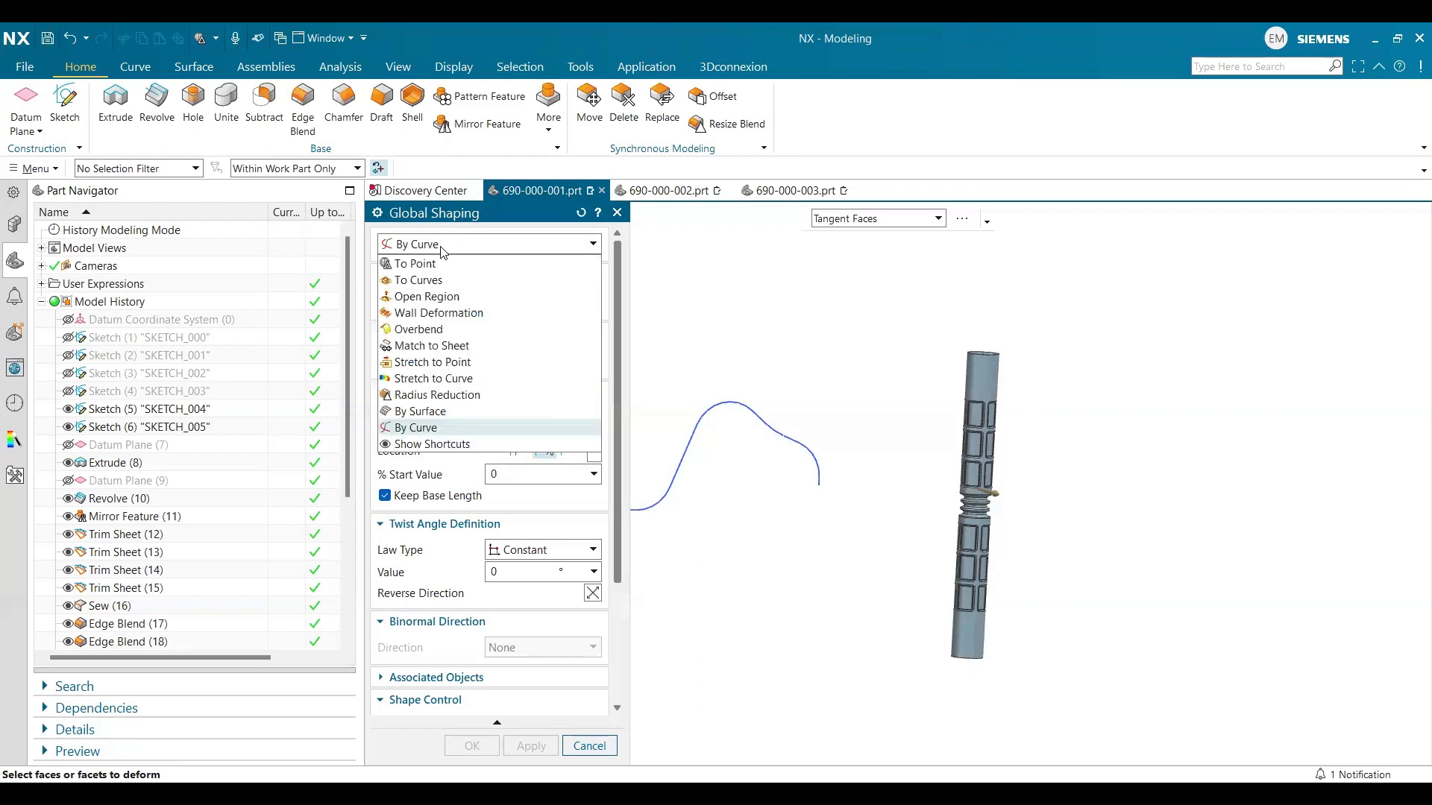
left_click(443, 250)
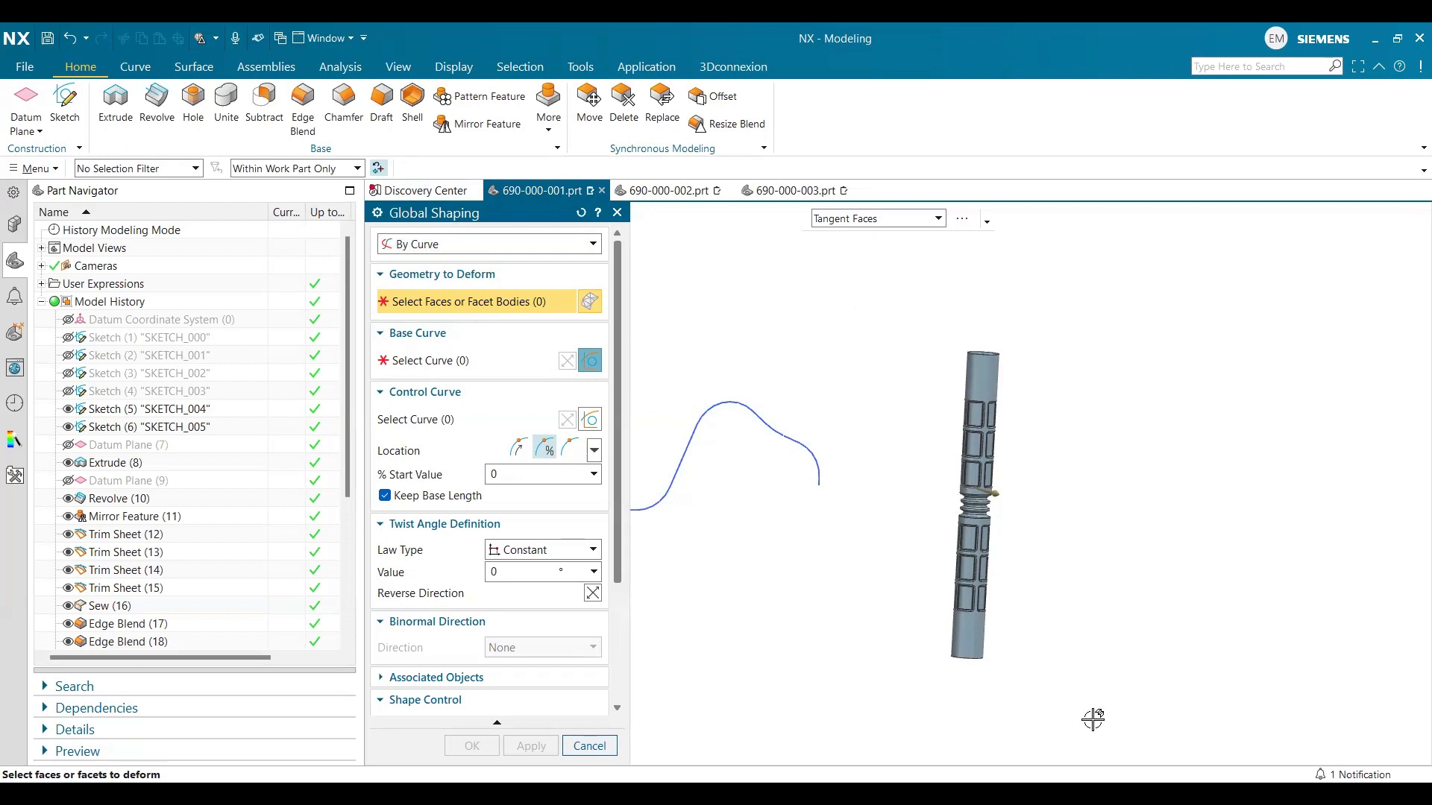
- Select all faces of the tube as the geometry to deform and the line along its axis as the base curve
left_click_drag(1093, 719, 1094, 718)
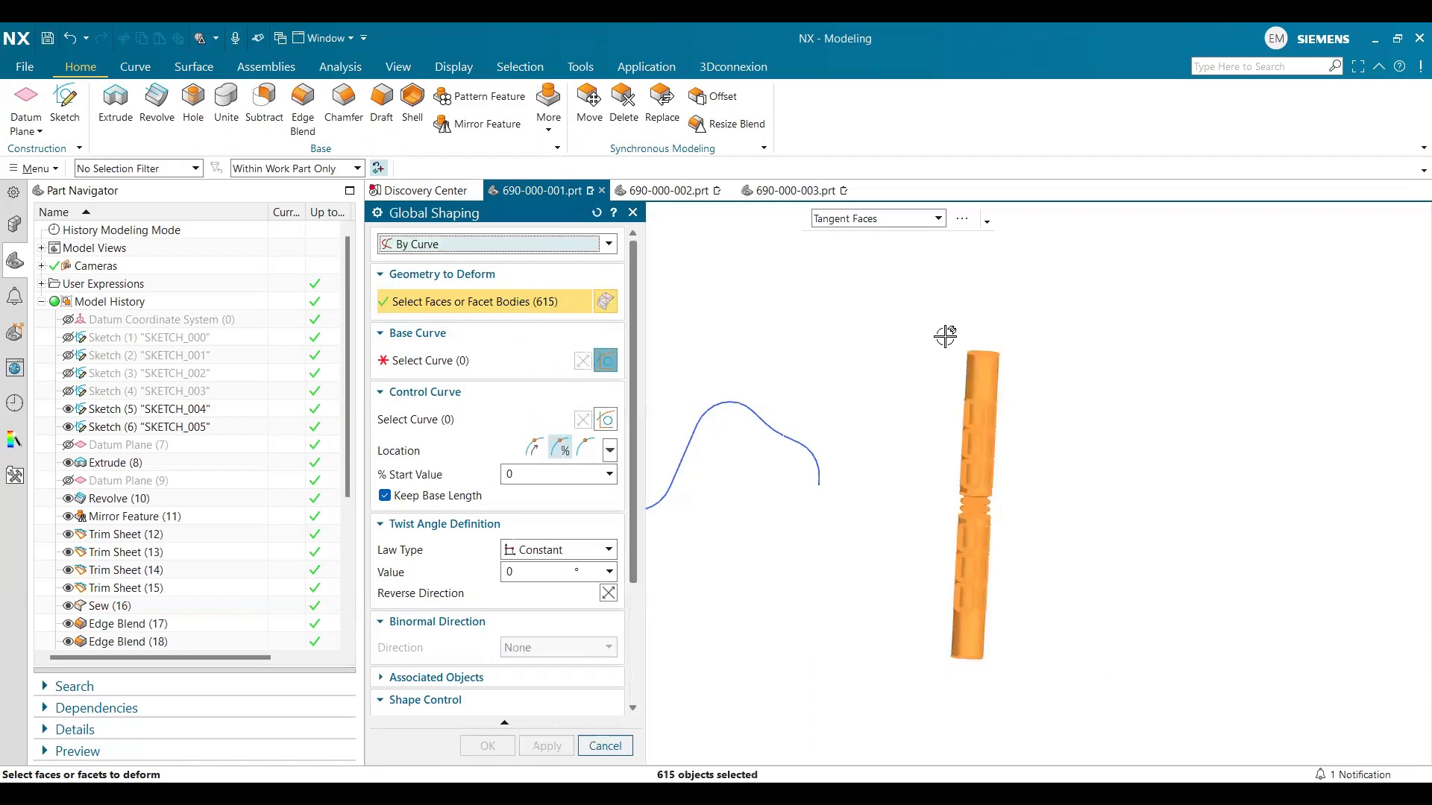
left_click(409, 367)
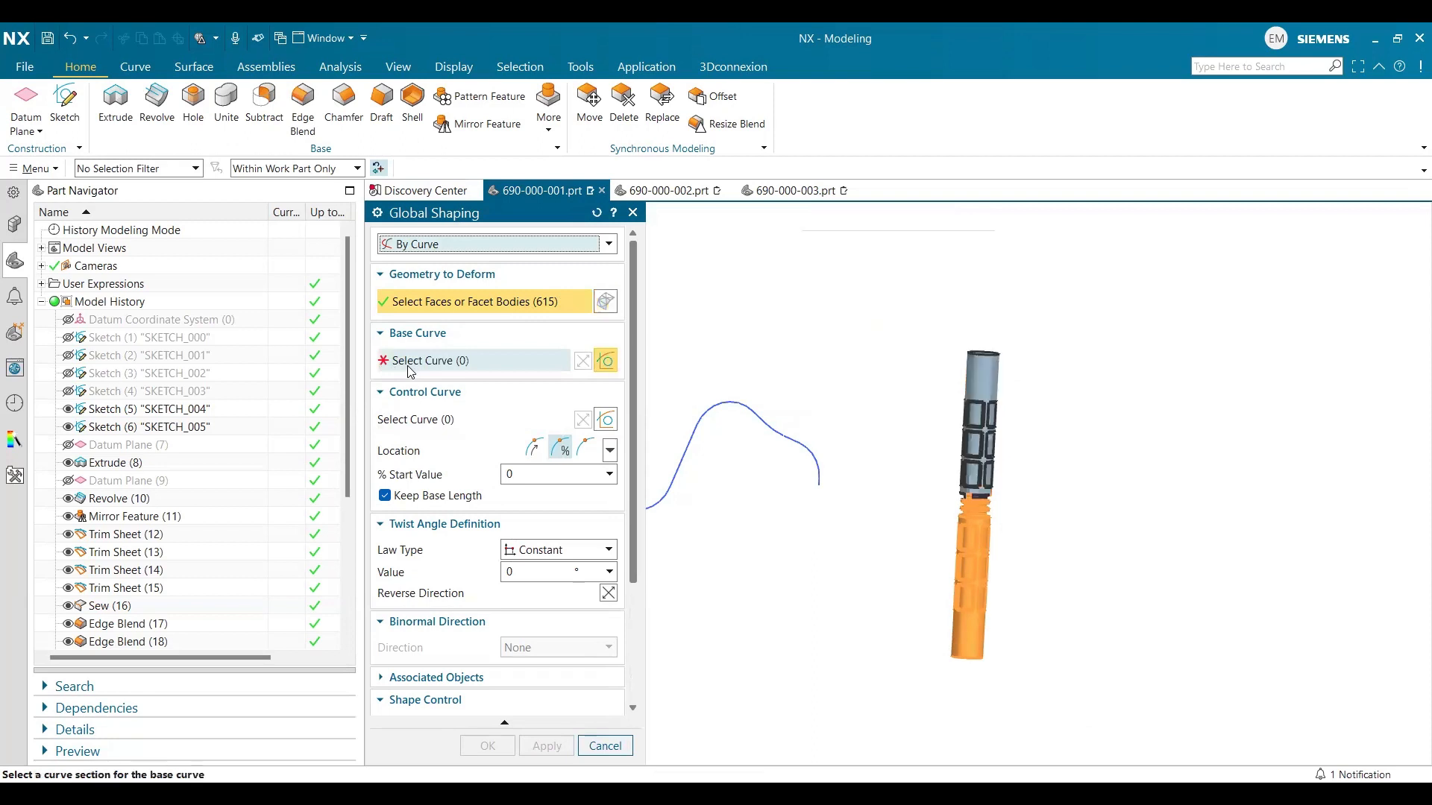
scroll(969, 352, "up", 3)
scroll(992, 352, "up", 1)
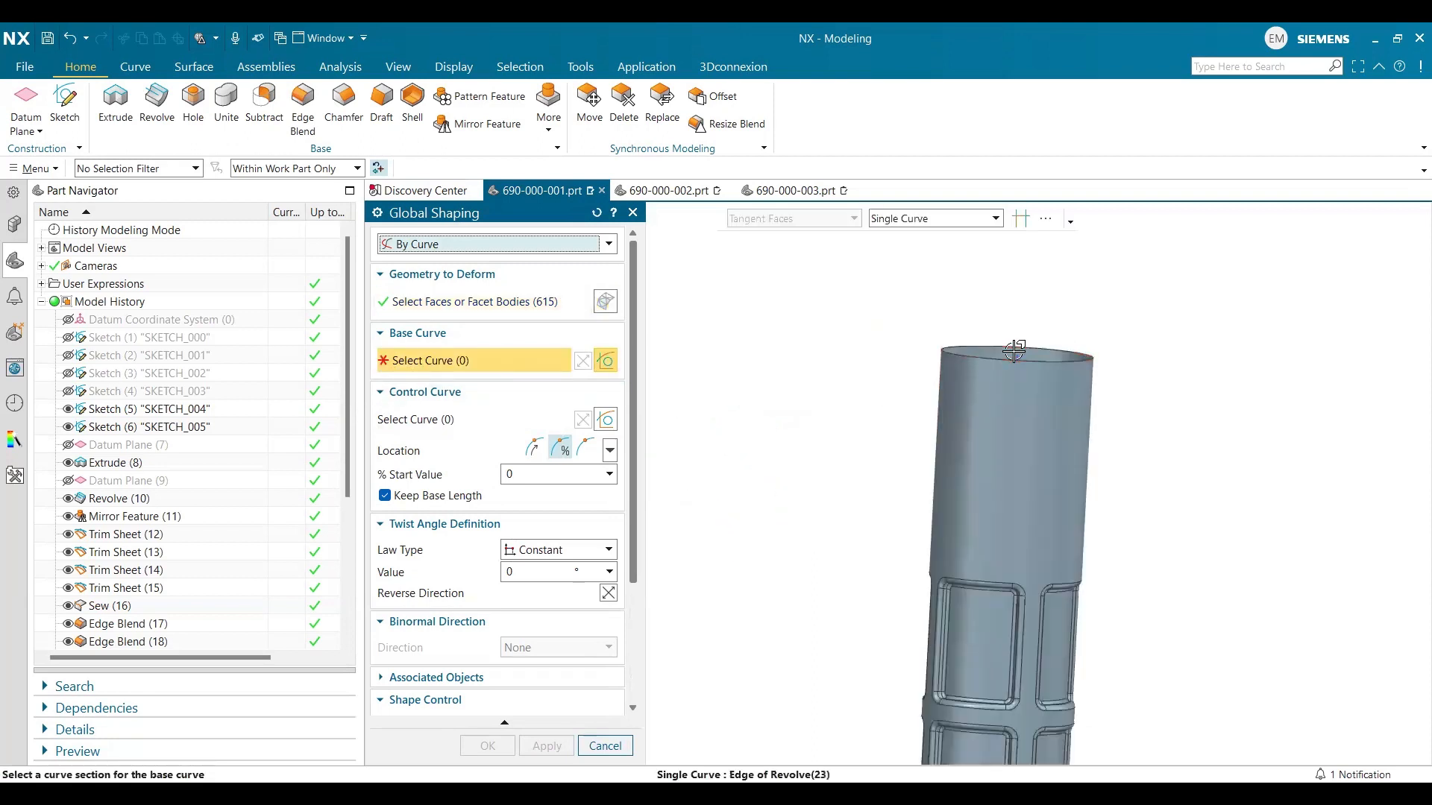
left_click(1018, 350)
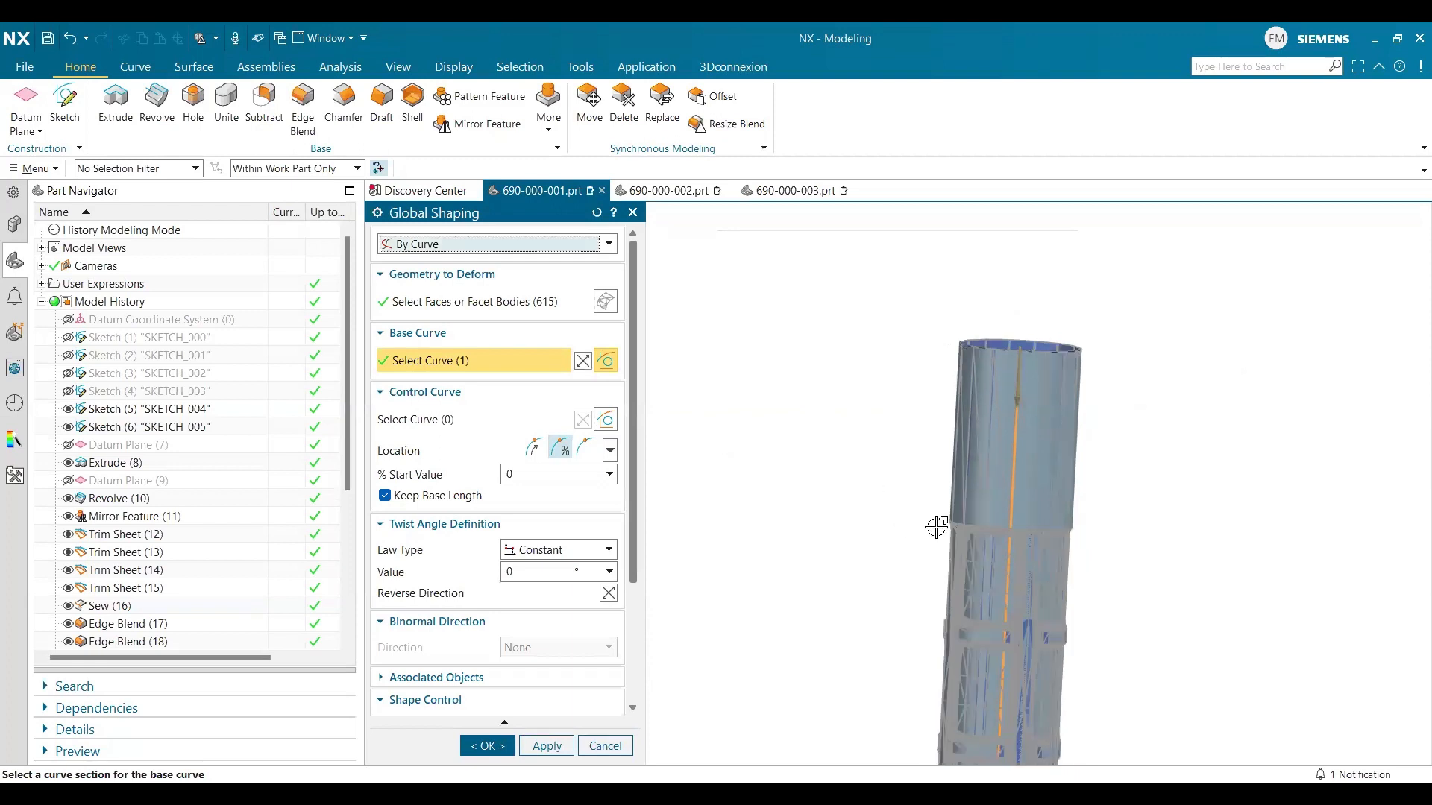
scroll(937, 524, "down", 4)
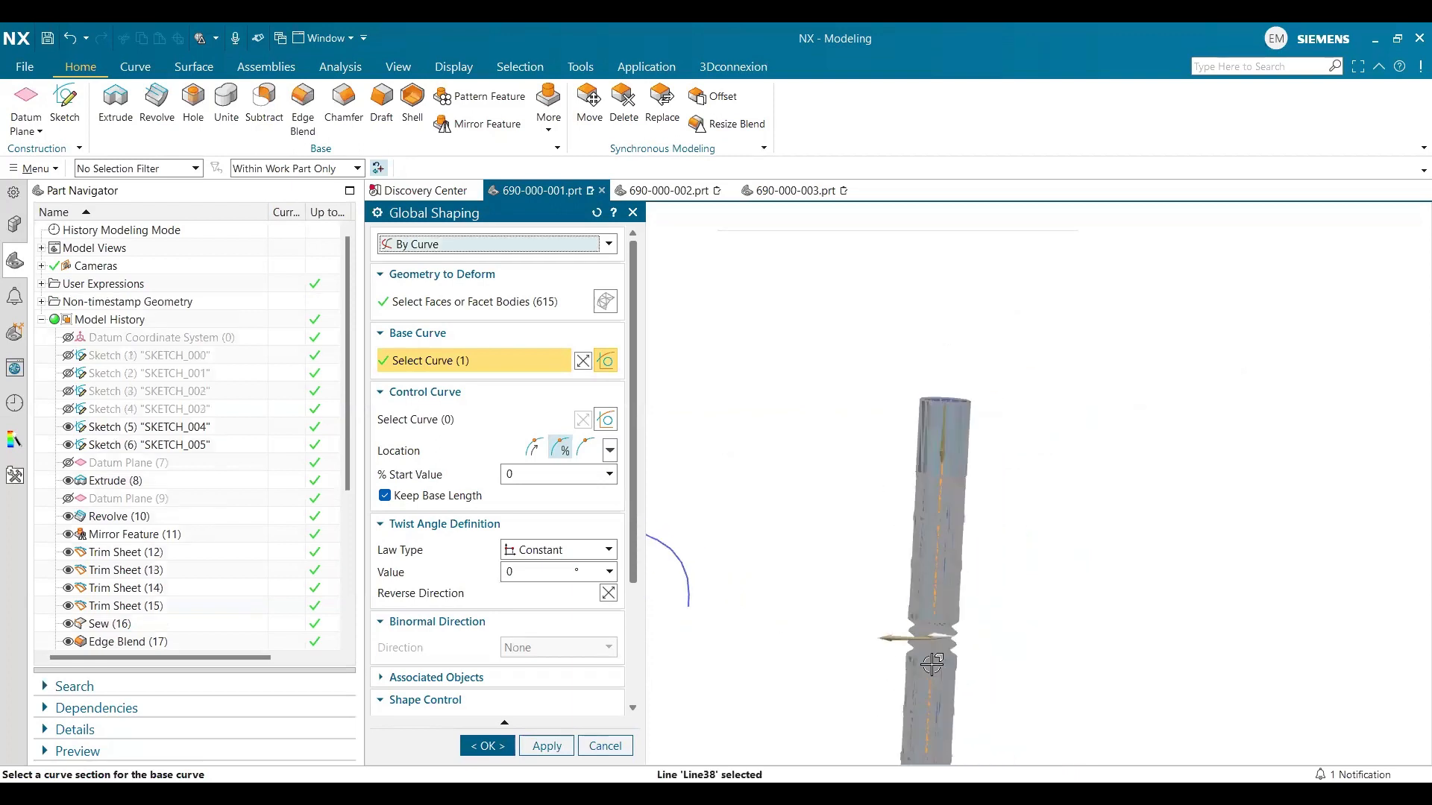
scroll(934, 591, "up", 3)
scroll(934, 592, "up", 3)
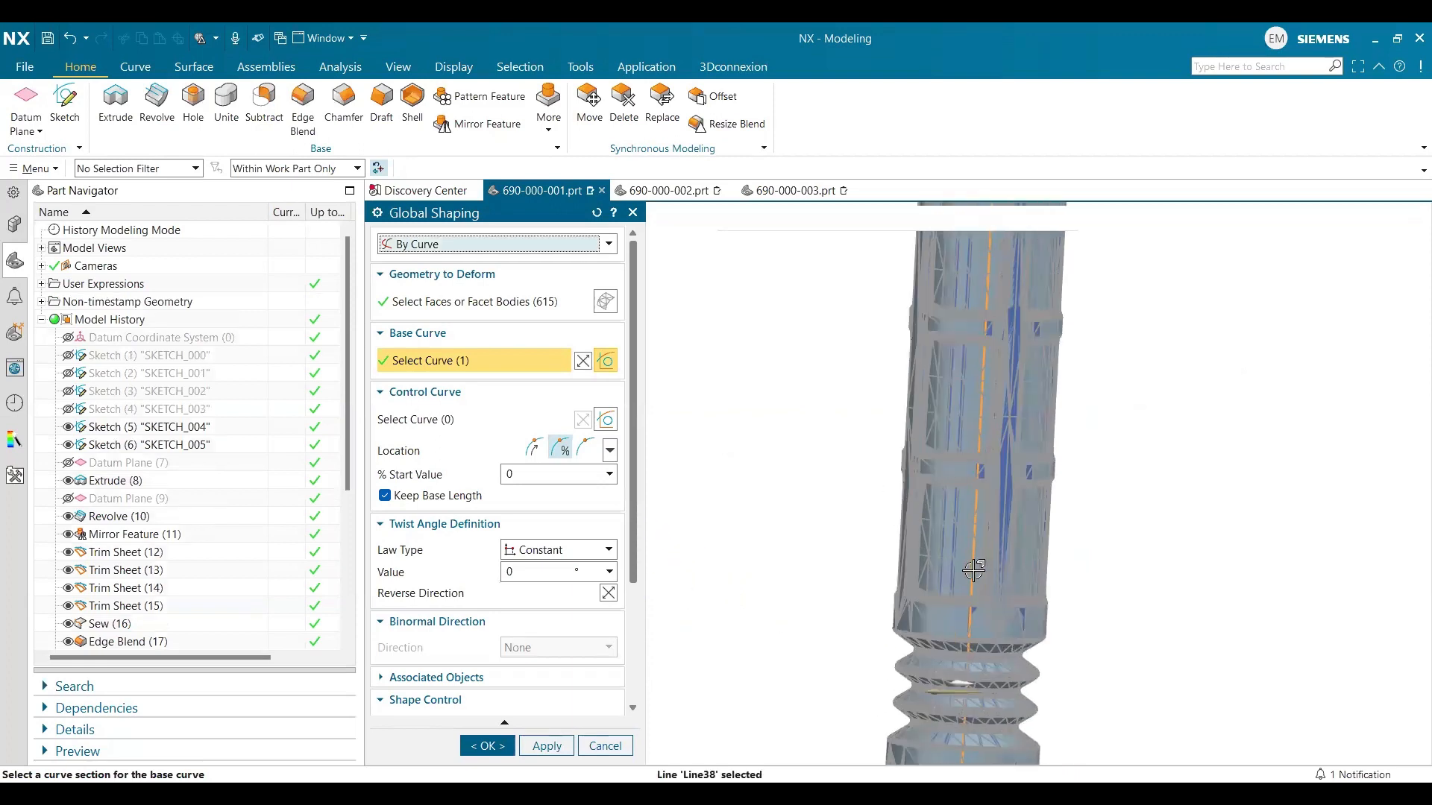
scroll(943, 528, "up", 2)
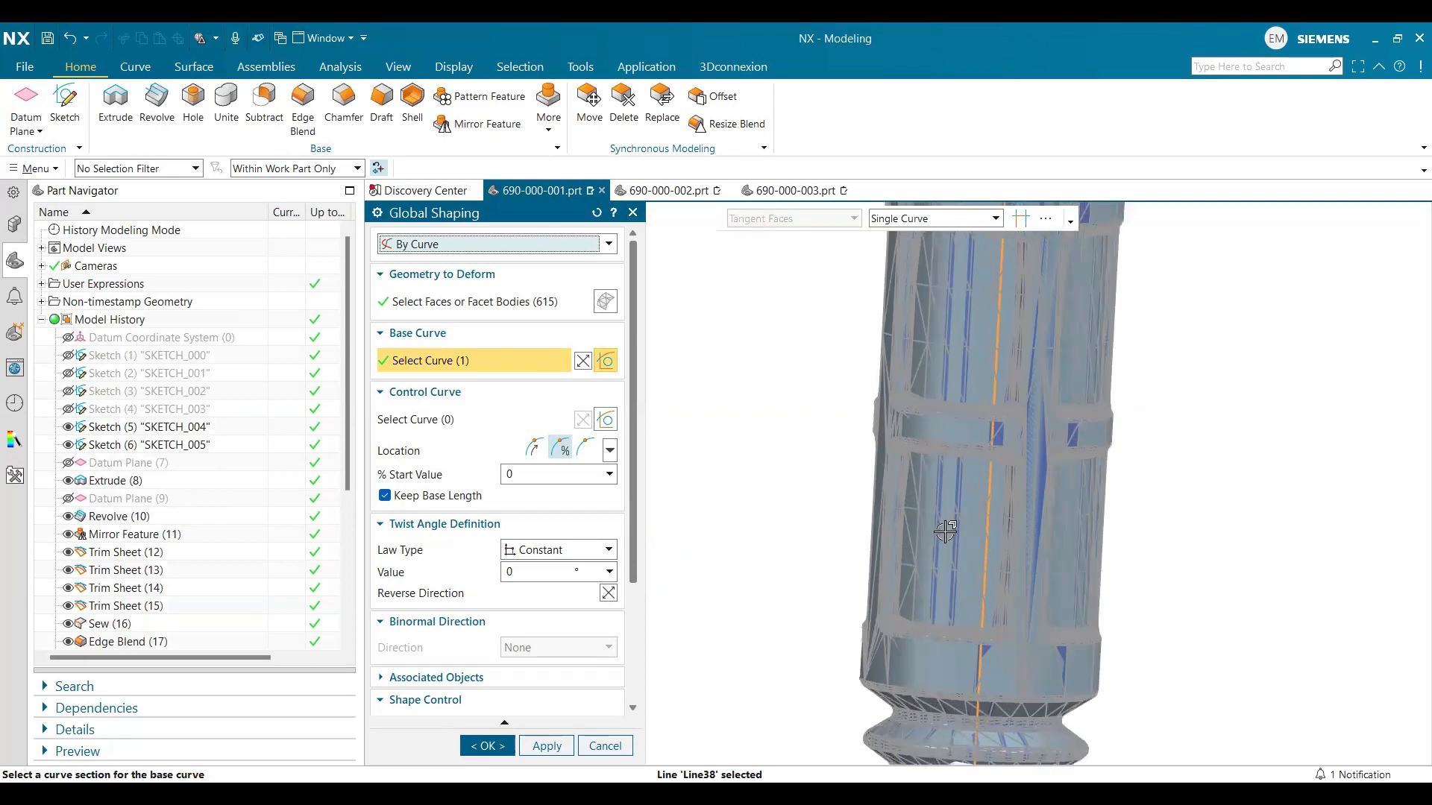
scroll(960, 532, "down", 5)
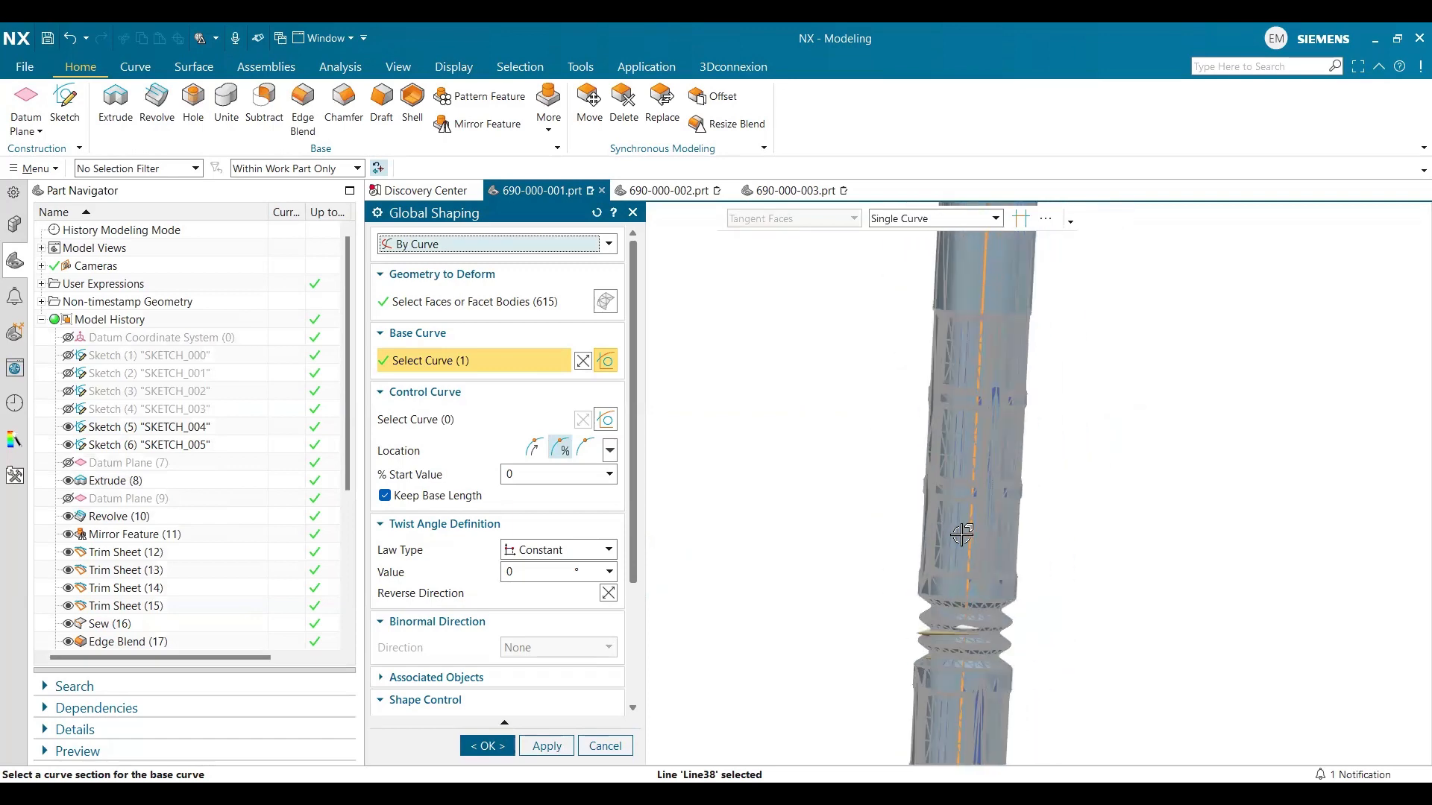
- Select the straight line at the lower end of the wavy path as the control curve and review the remaining shaping settings
left_click(419, 421)
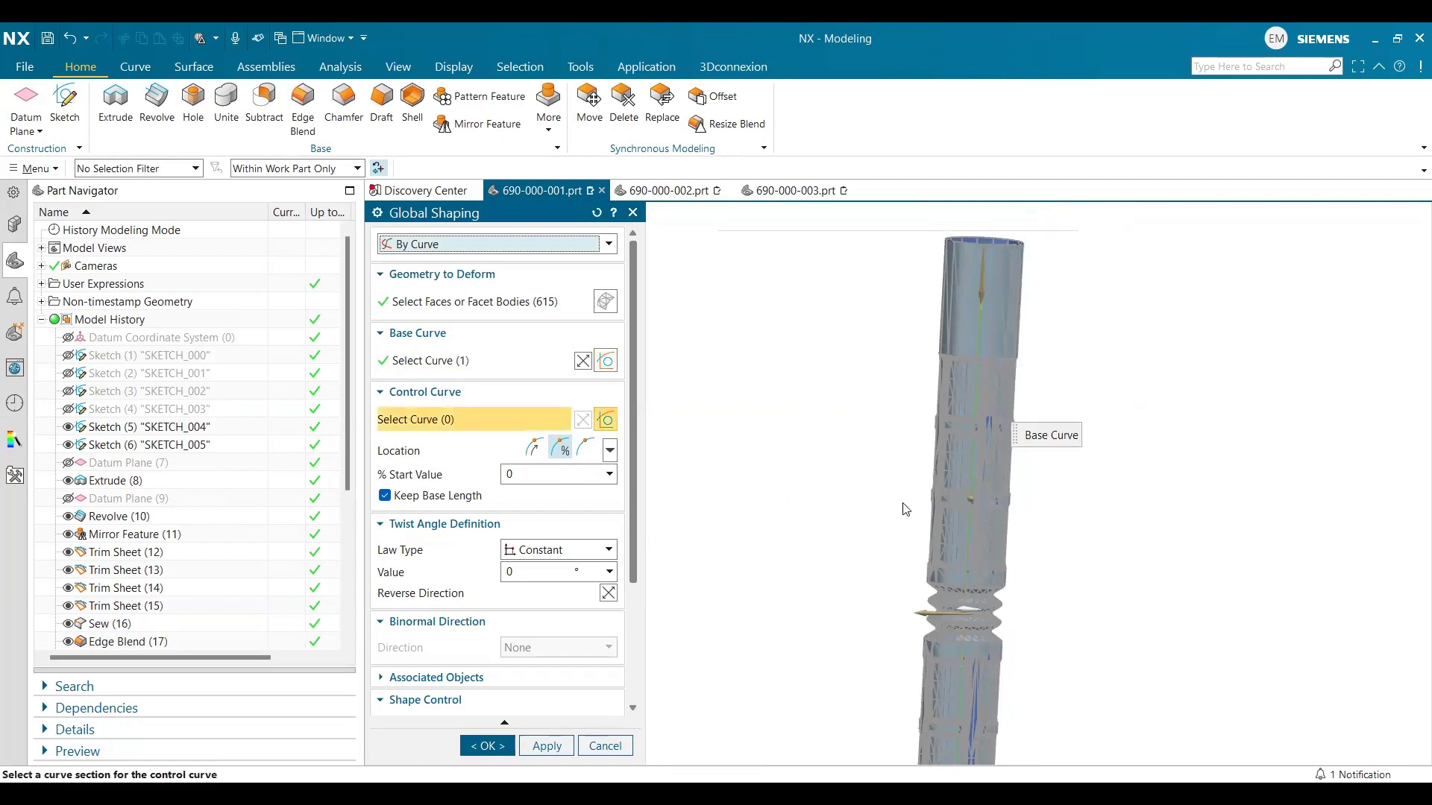
scroll(905, 509, "down", 5)
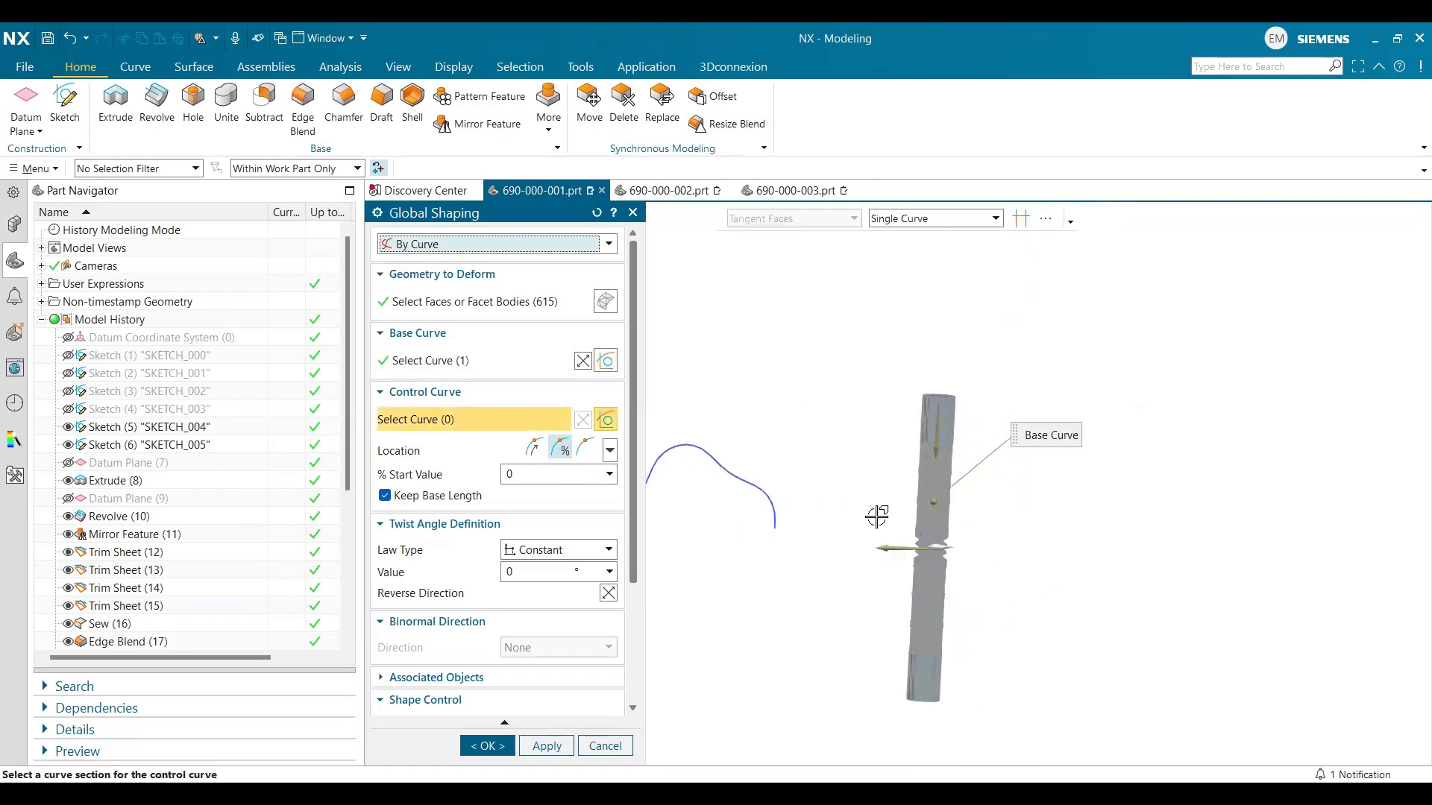
scroll(877, 516, "down", 2)
scroll(738, 528, "up", 2)
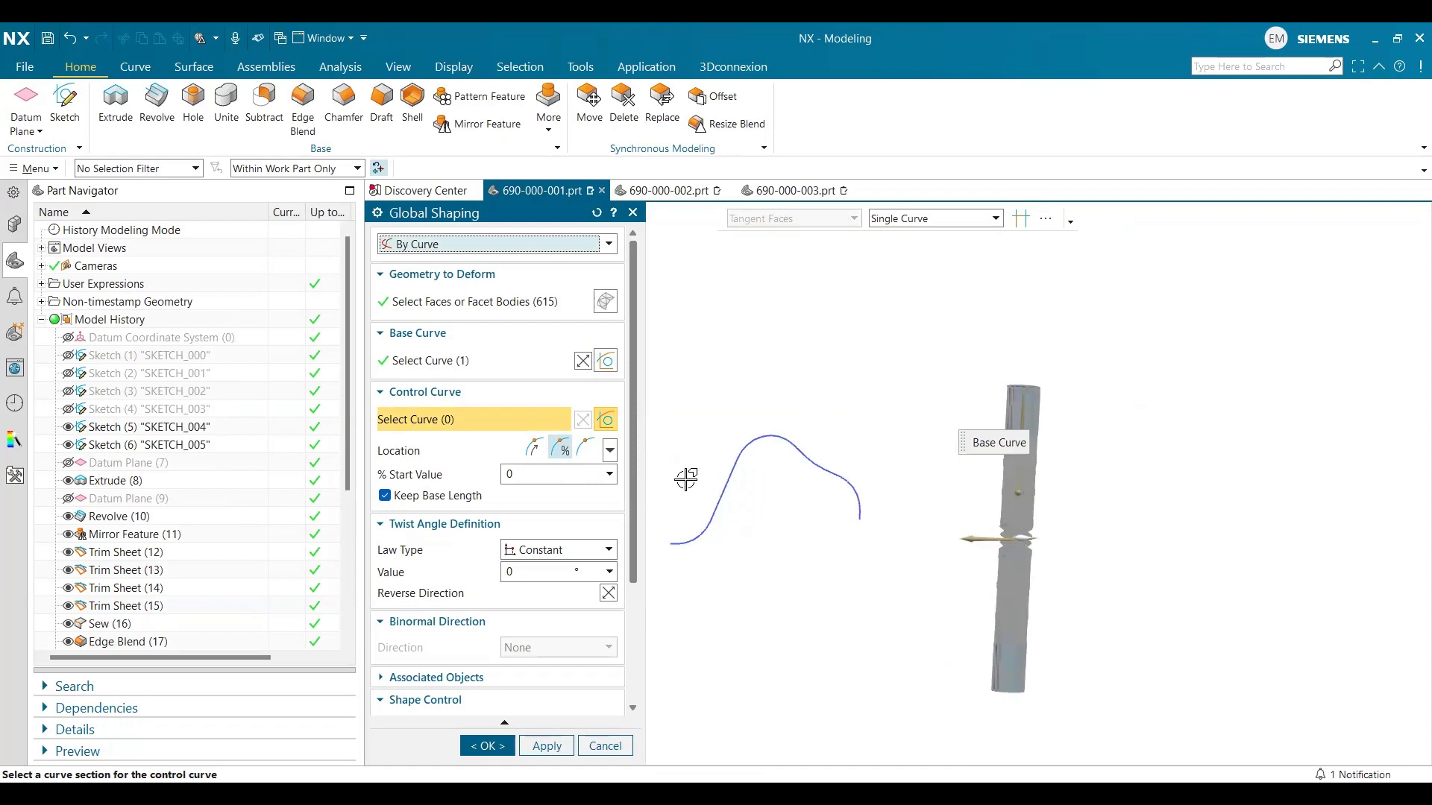
scroll(690, 479, "up", 1)
scroll(734, 479, "down", 2)
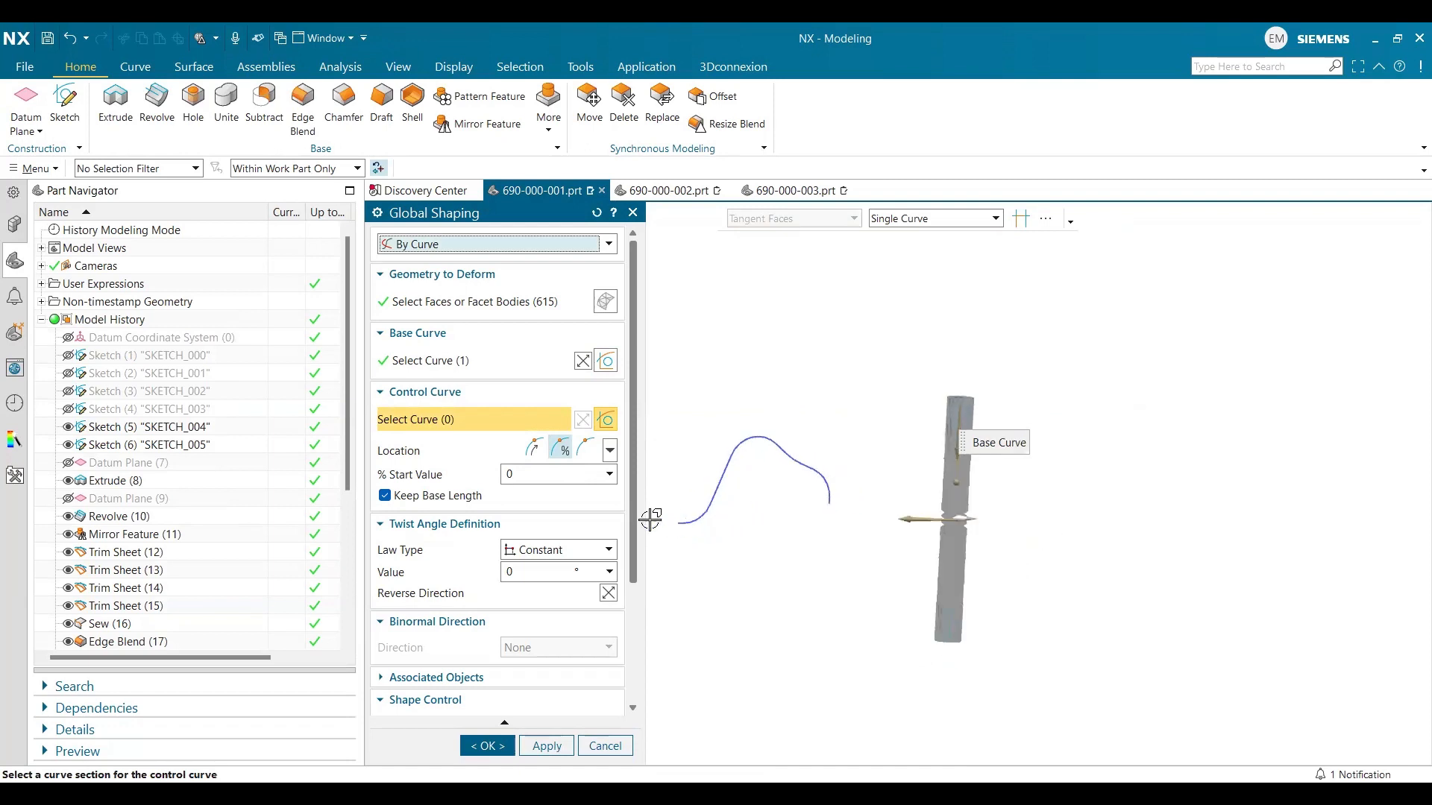
scroll(694, 522, "up", 2)
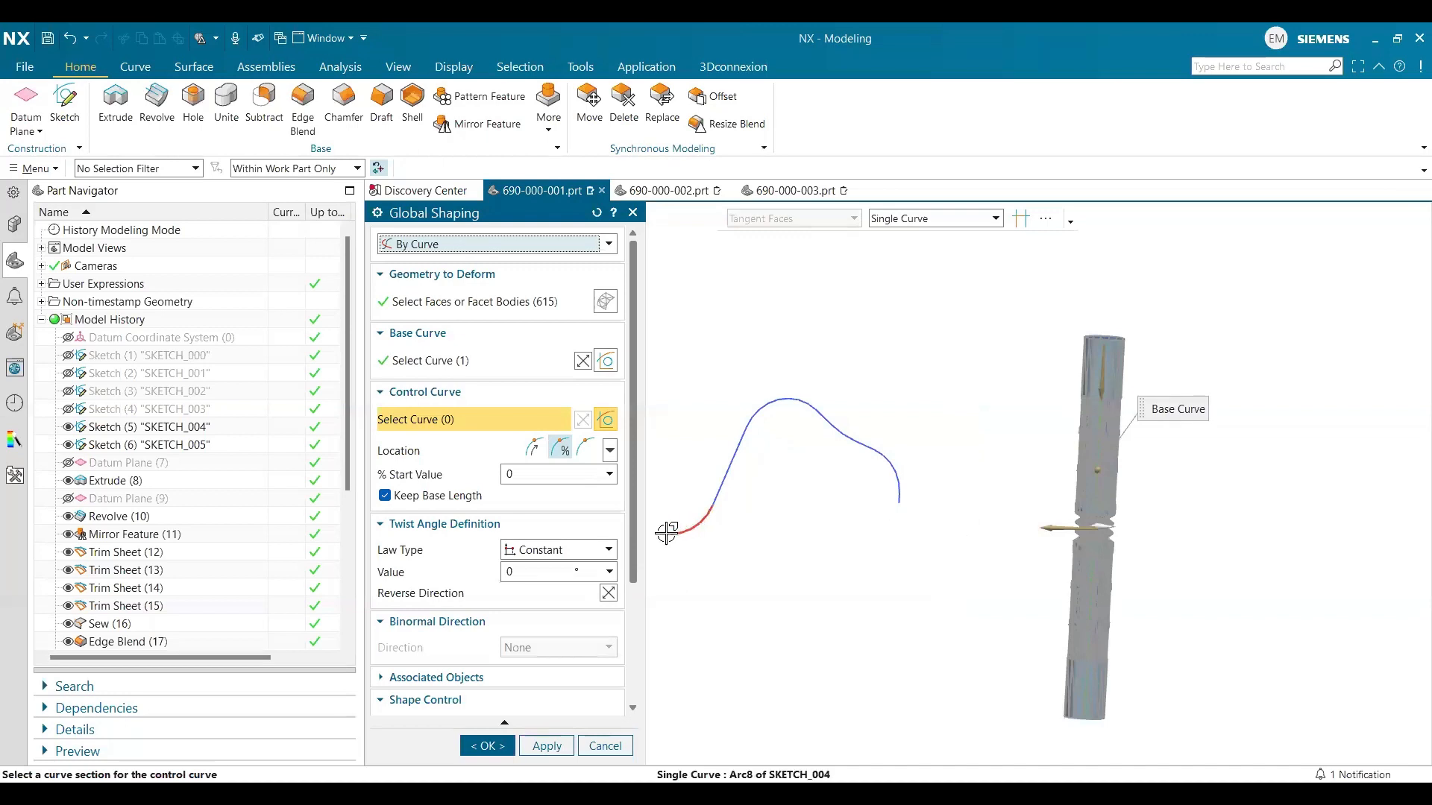
left_click(665, 532)
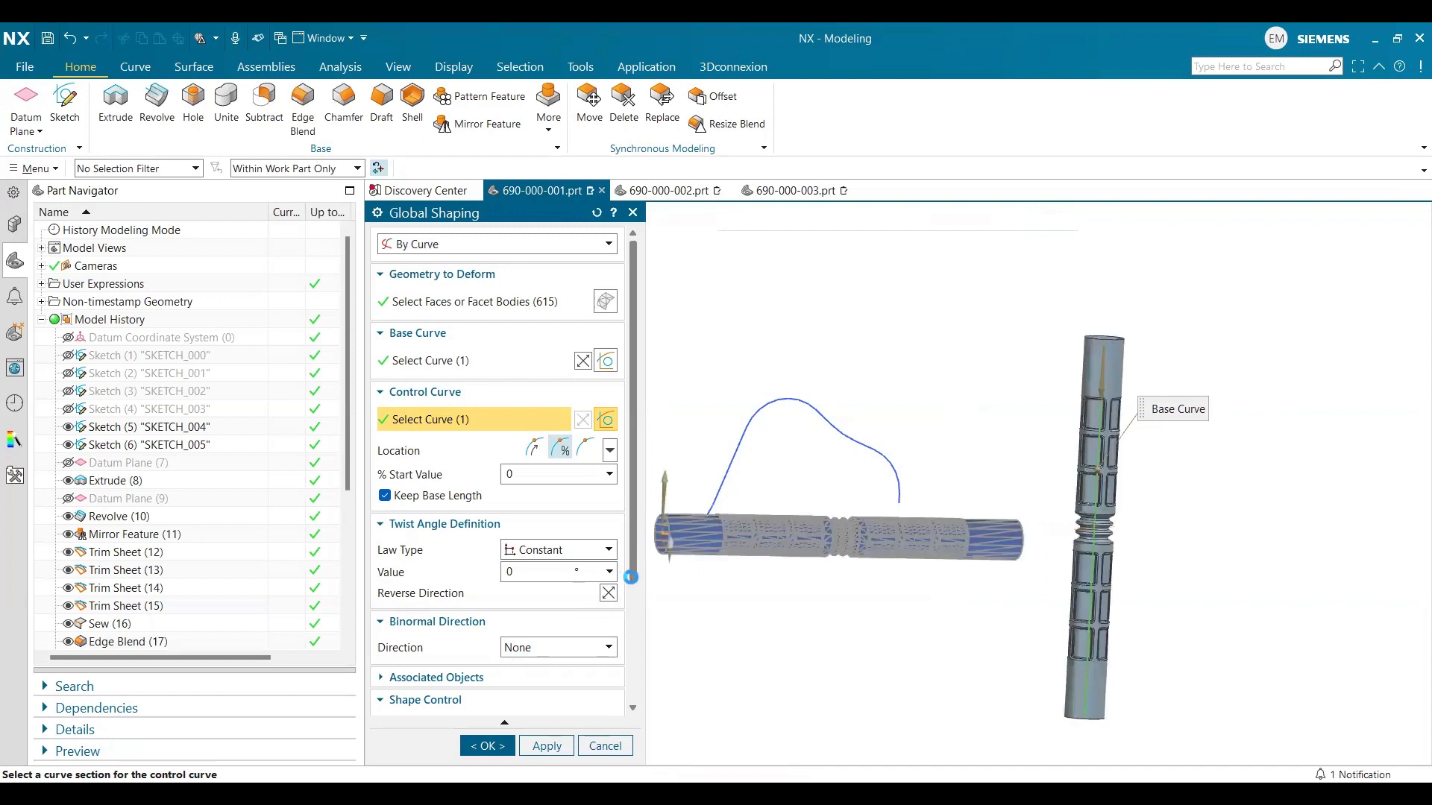
scroll(633, 568, "down", 3)
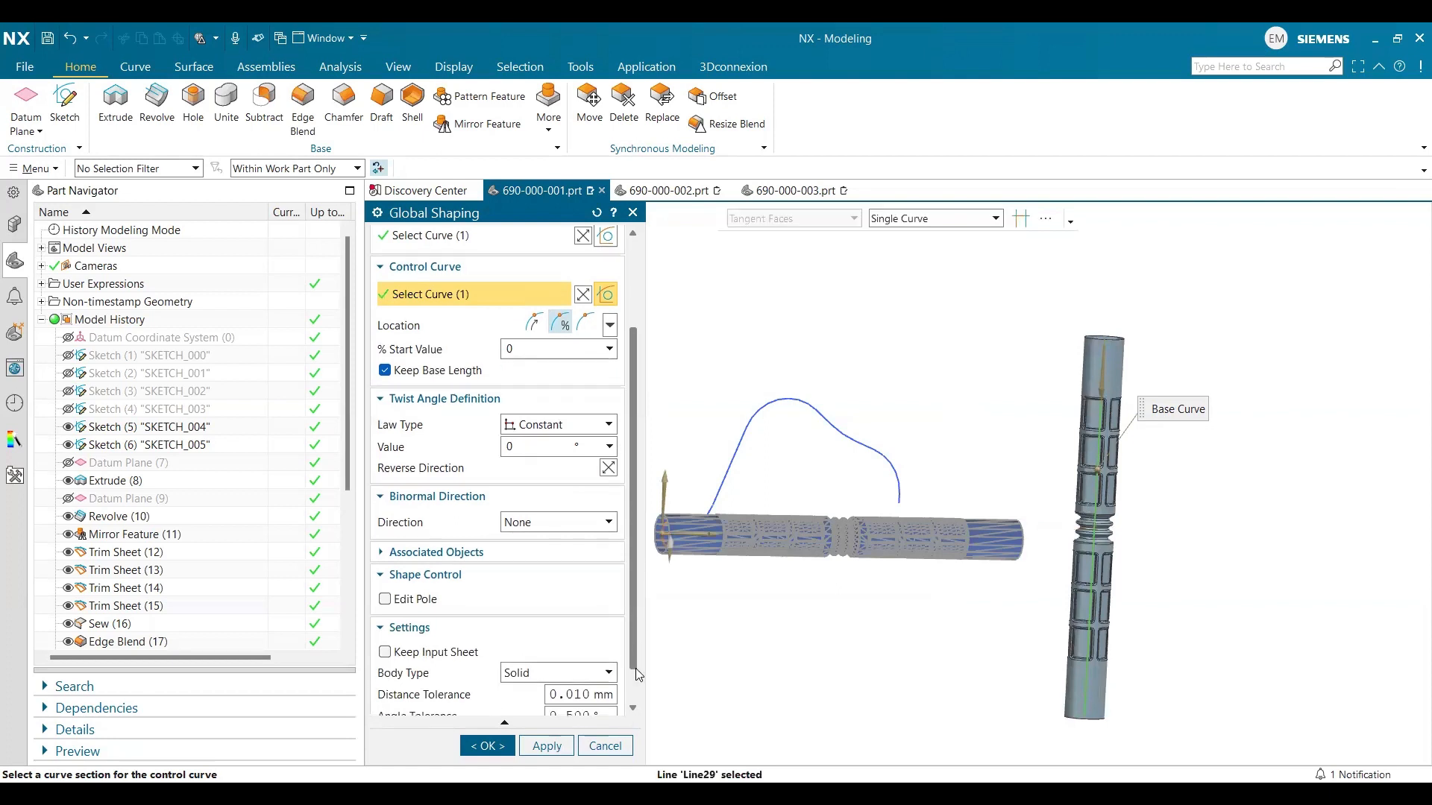
scroll(634, 671, "down", 1)
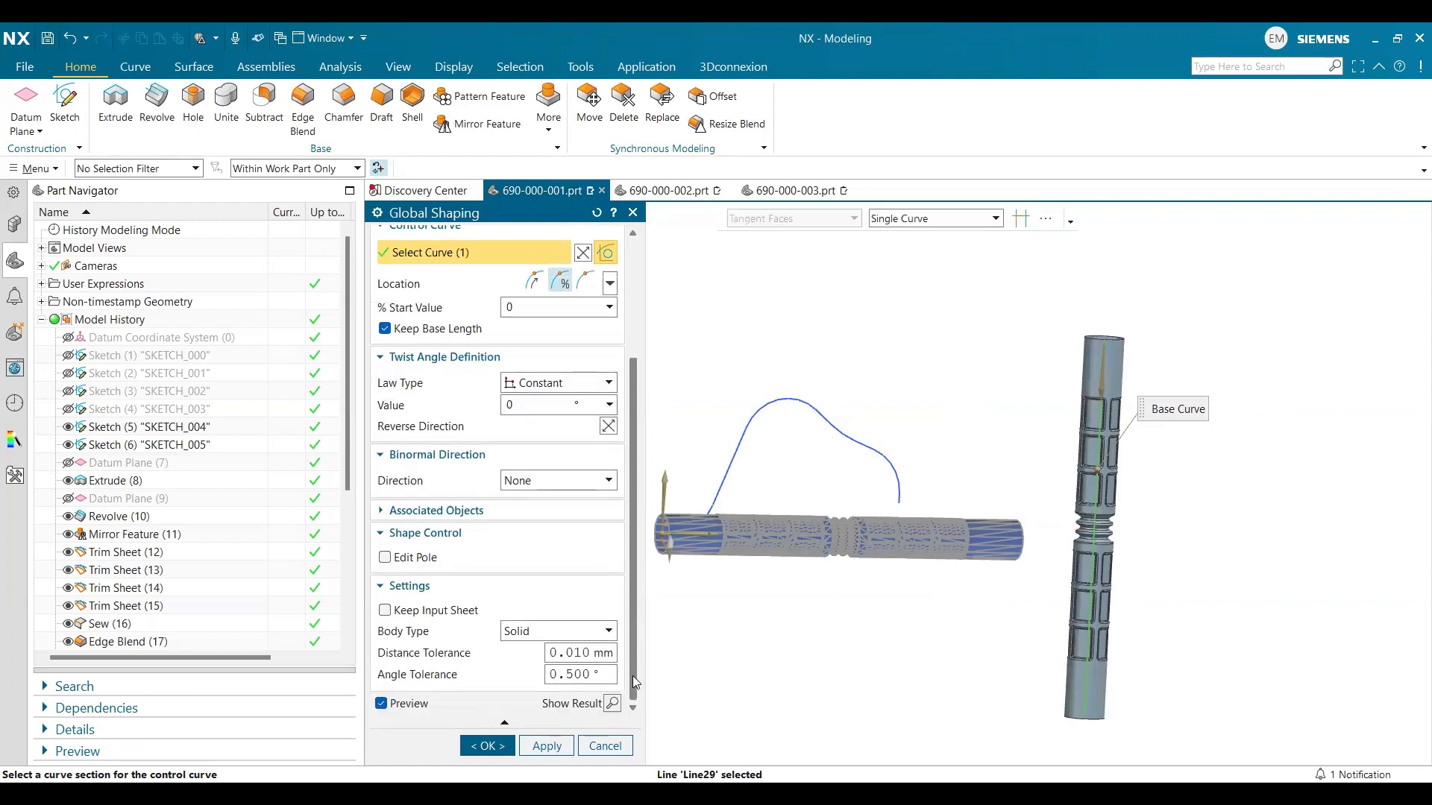
- Turn off the shaping preview and add the arc adjoining the straight start line to the control curve
left_click(382, 704)
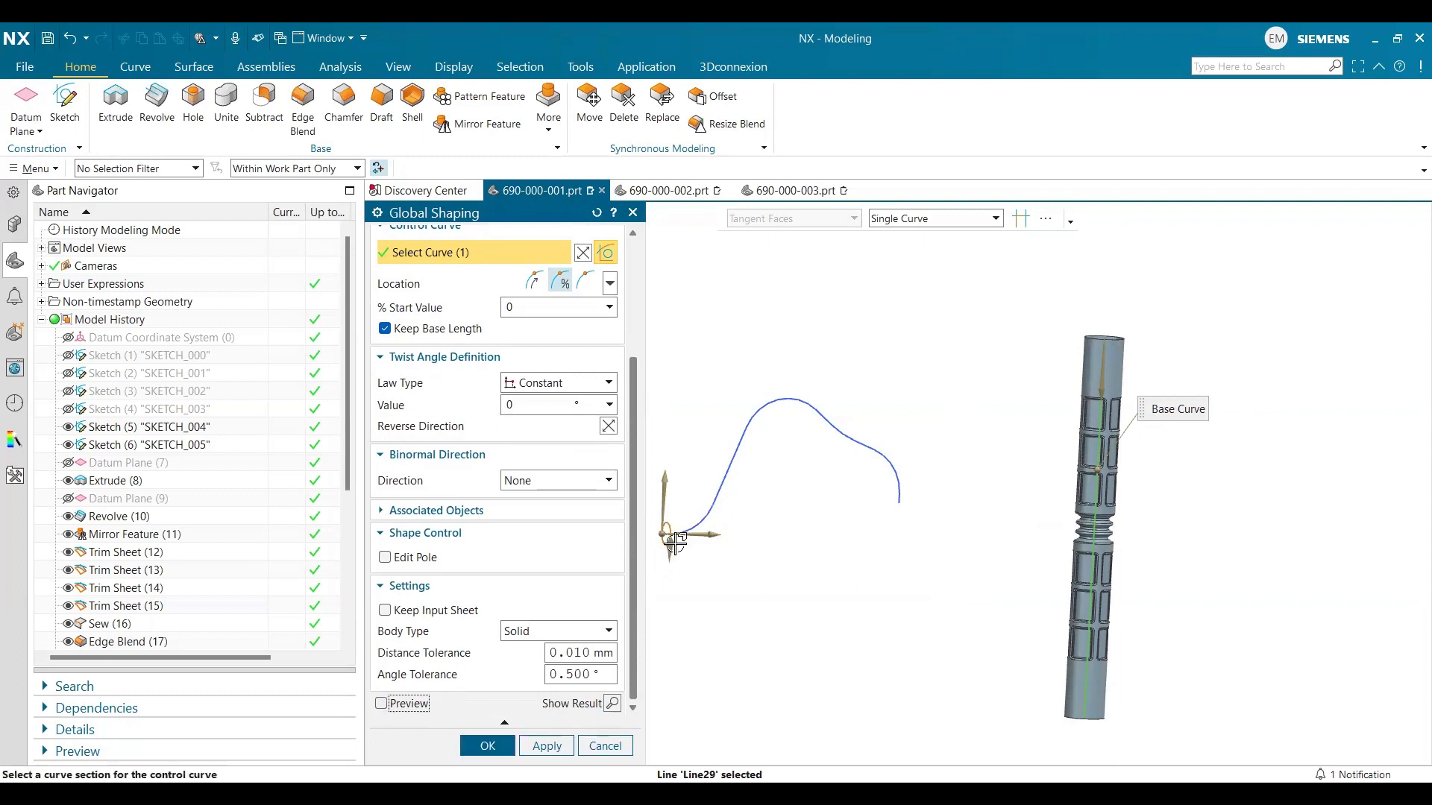
scroll(675, 544, "up", 1)
scroll(638, 417, "up", 1)
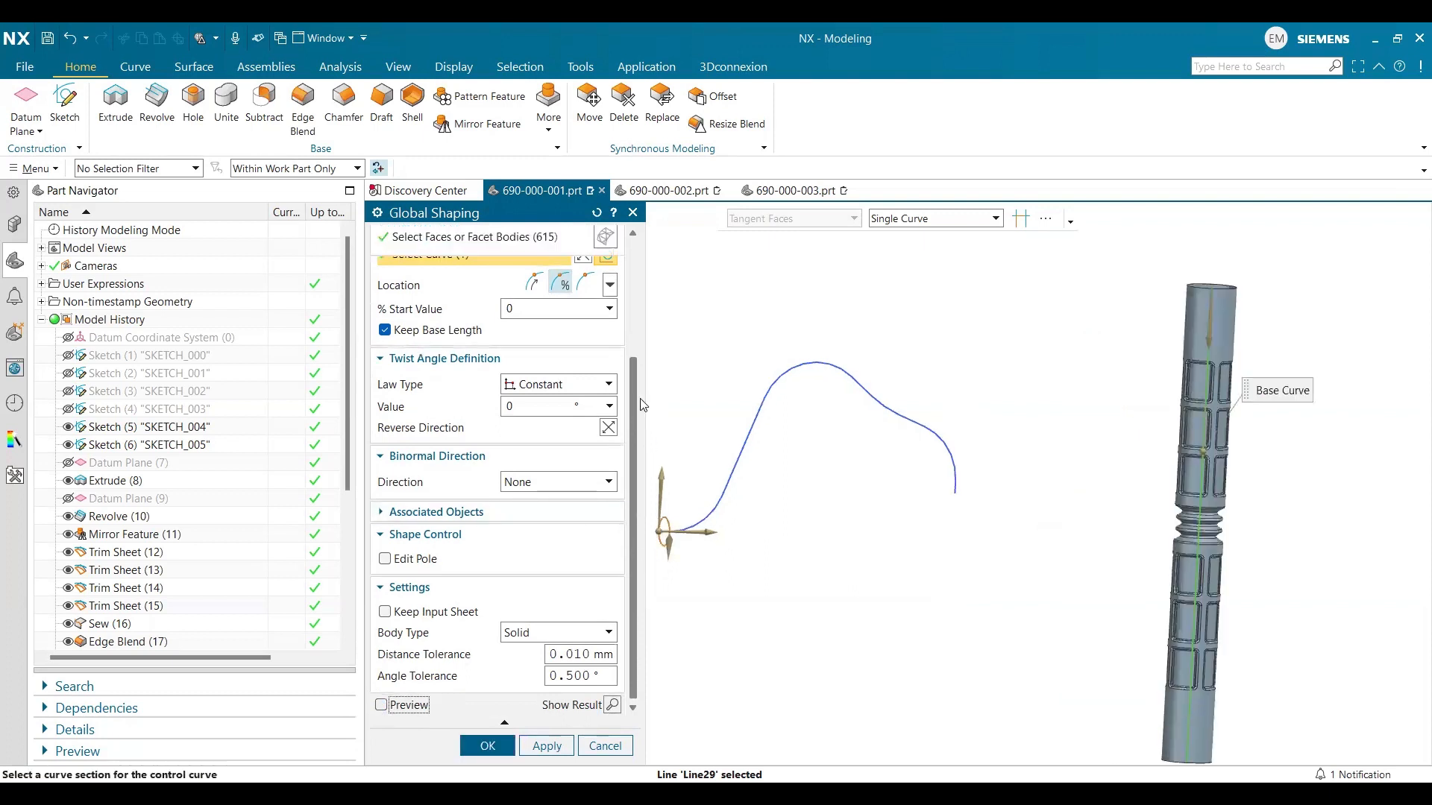
scroll(634, 388, "up", 4)
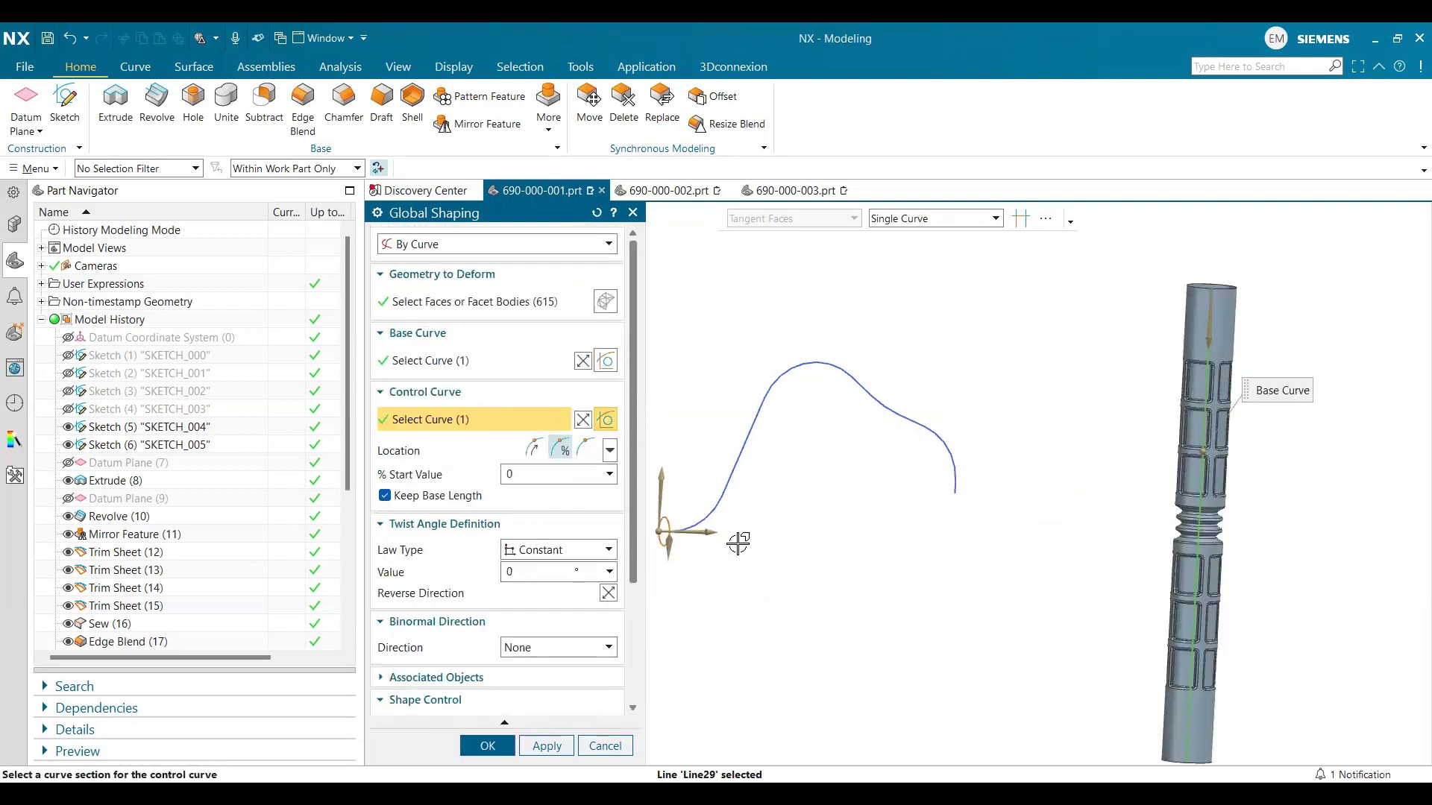
scroll(671, 533, "up", 2)
scroll(712, 513, "down", 5)
scroll(678, 512, "up", 8)
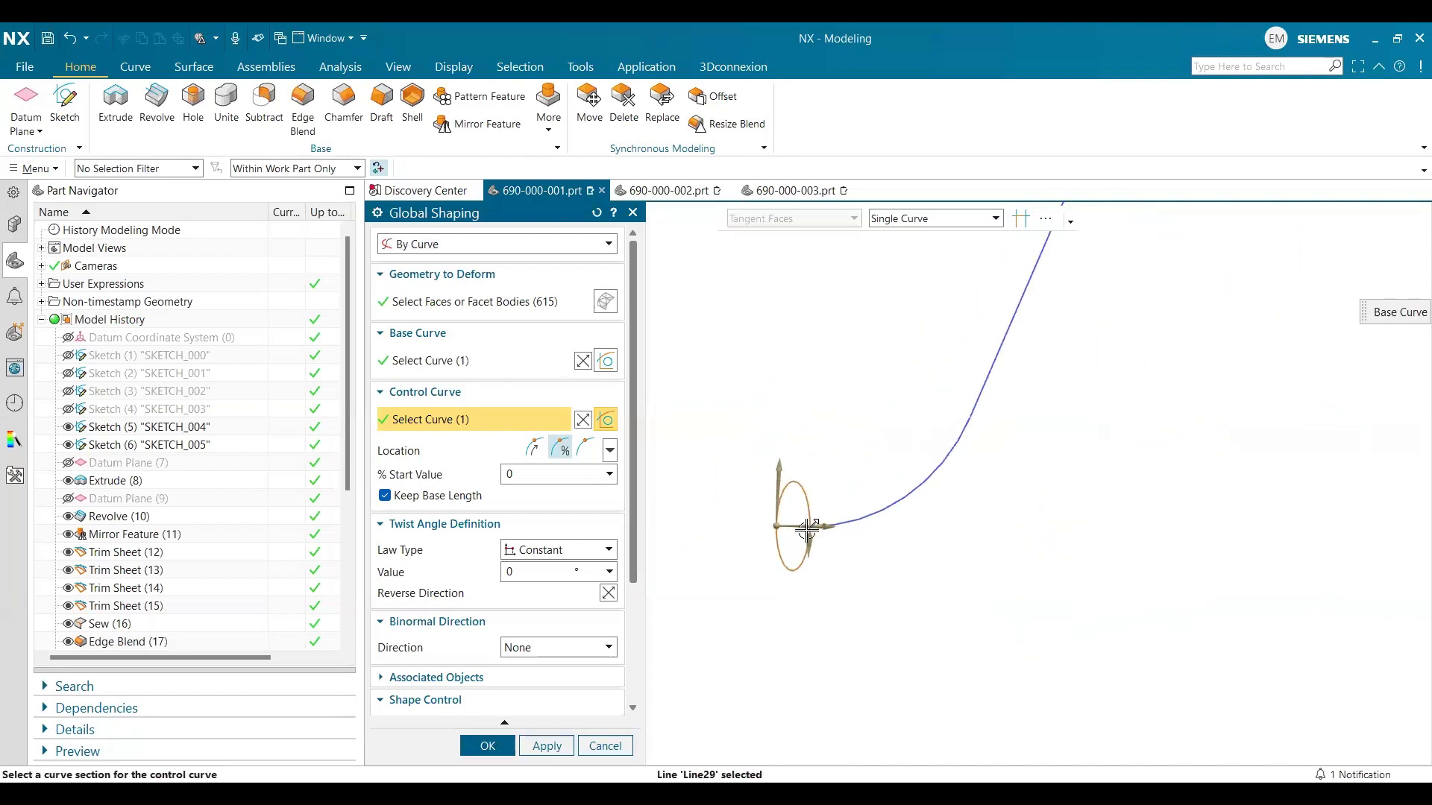
scroll(848, 515, "up", 5)
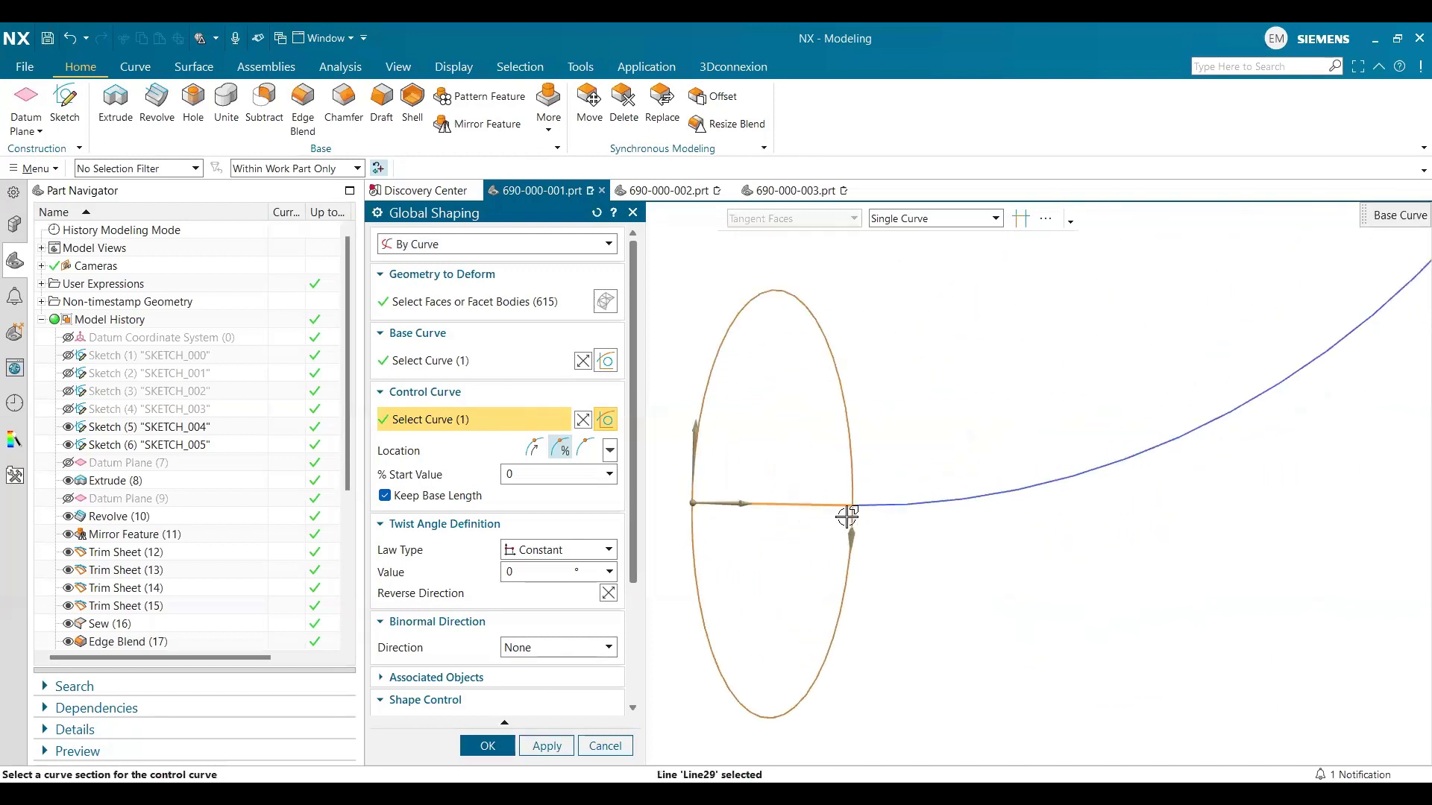
scroll(848, 514, "down", 3)
left_click(923, 503)
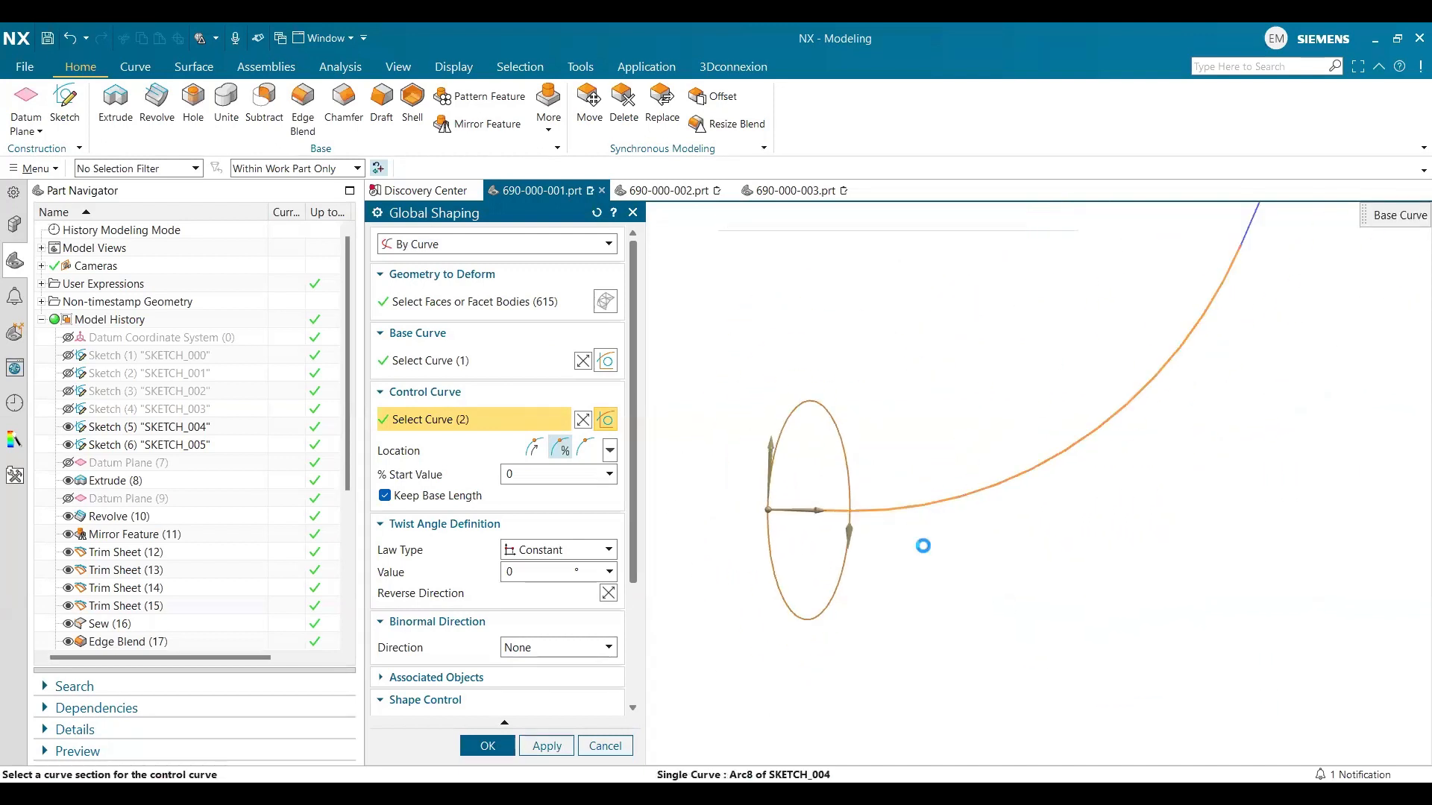
- Extend the control curve with the long slanted line and the large arc at the crest of the wavy path
scroll(1073, 515, "down", 3)
scroll(1113, 489, "down", 1)
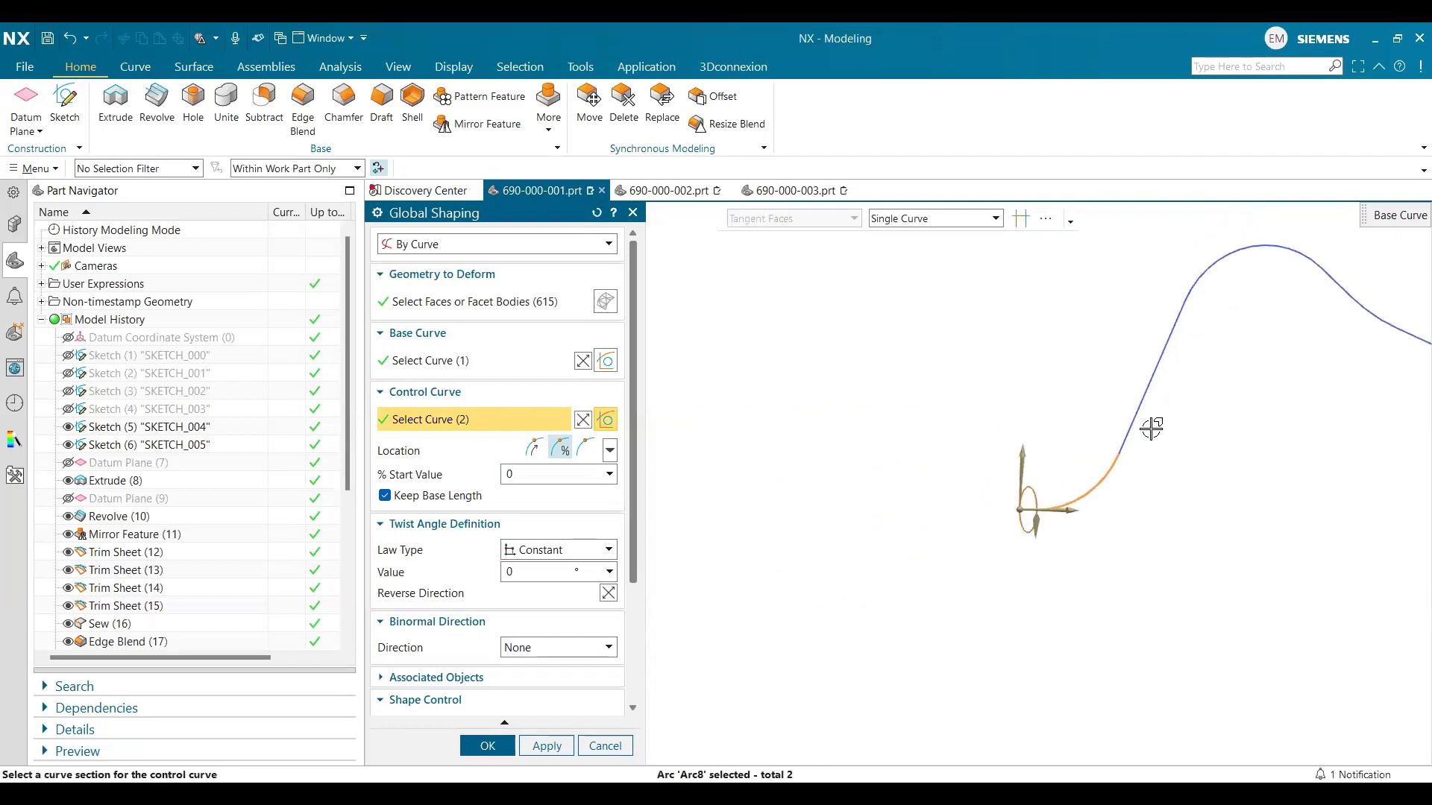
scroll(1150, 428, "up", 1)
left_click(1138, 389)
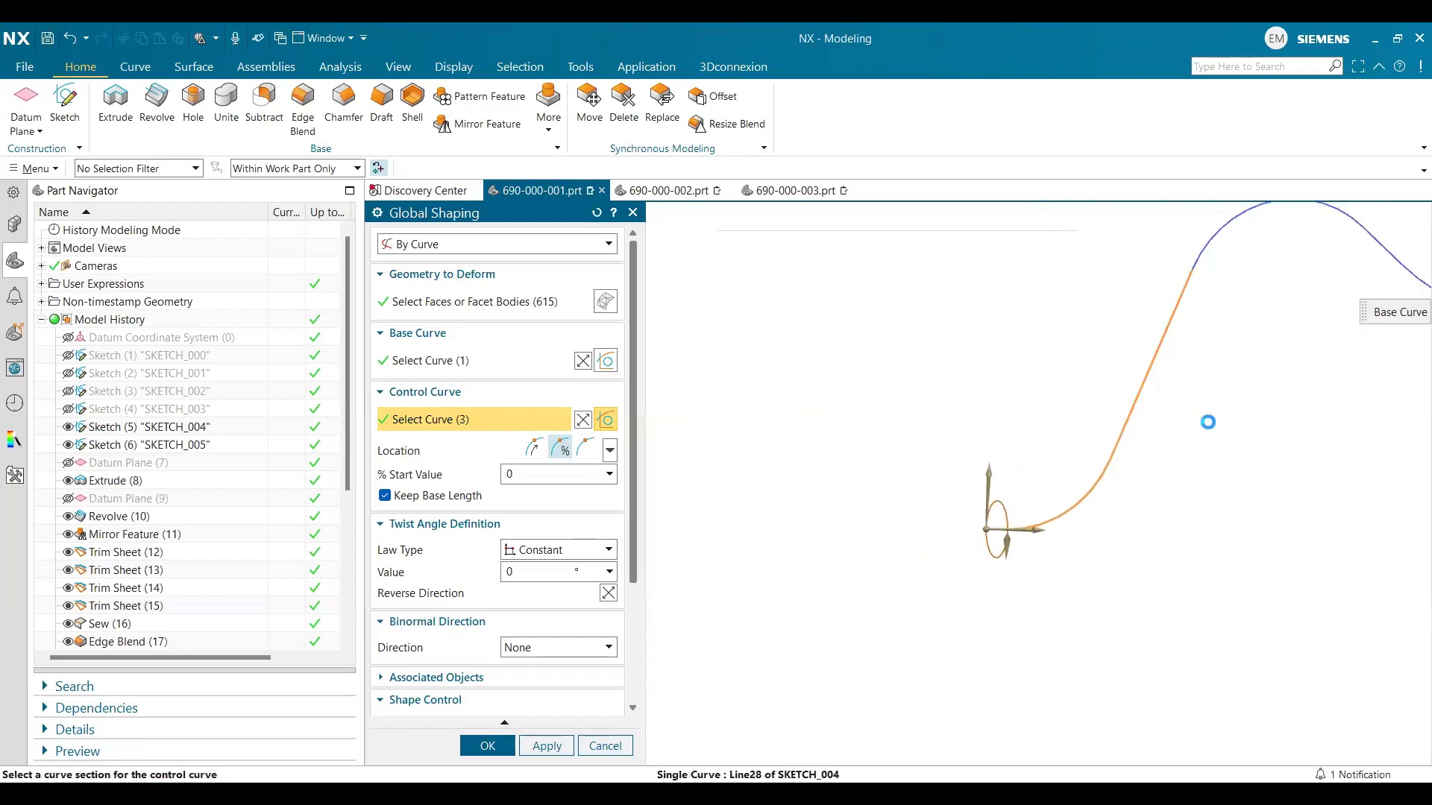
scroll(1215, 411, "down", 4)
scroll(1333, 352, "up", 3)
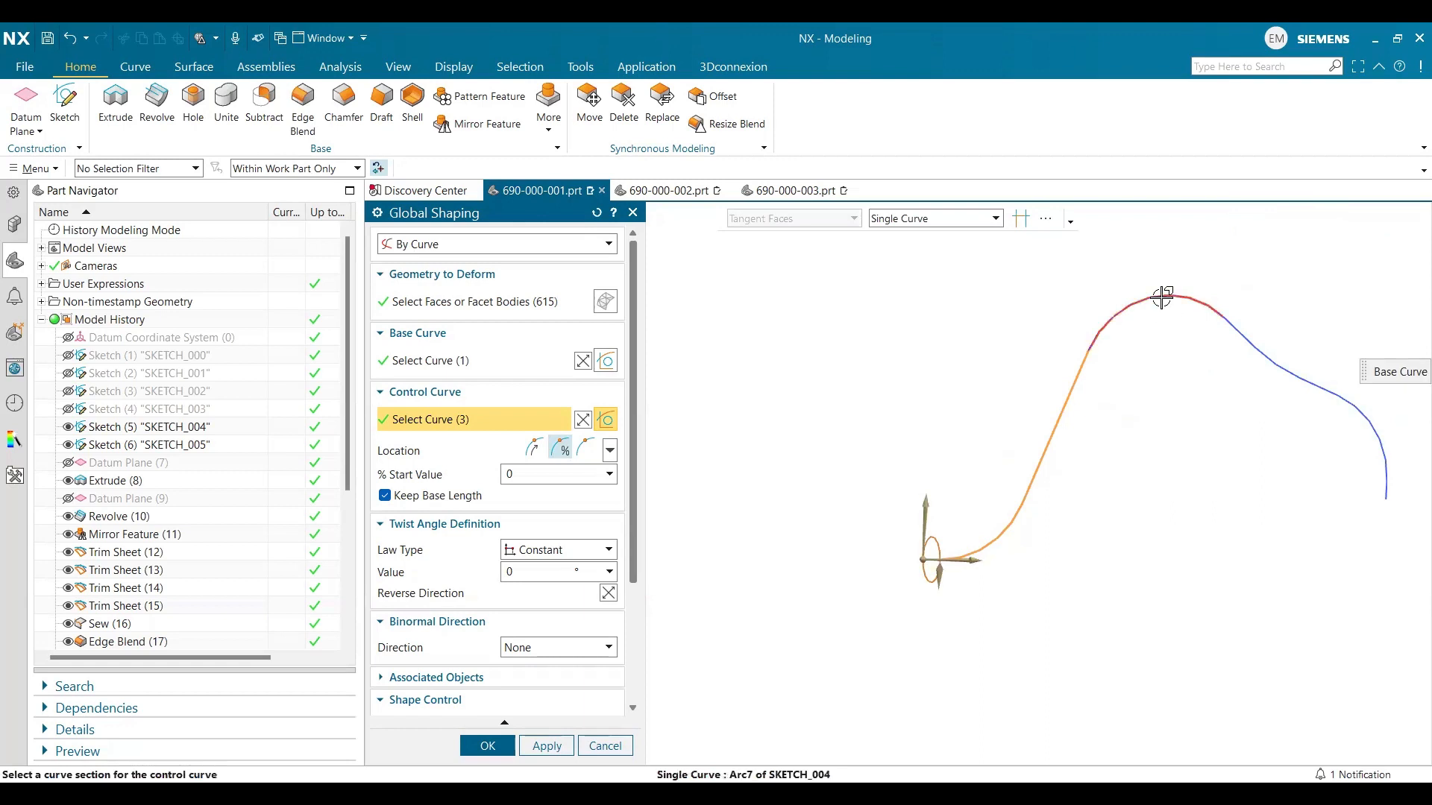
left_click(1161, 296)
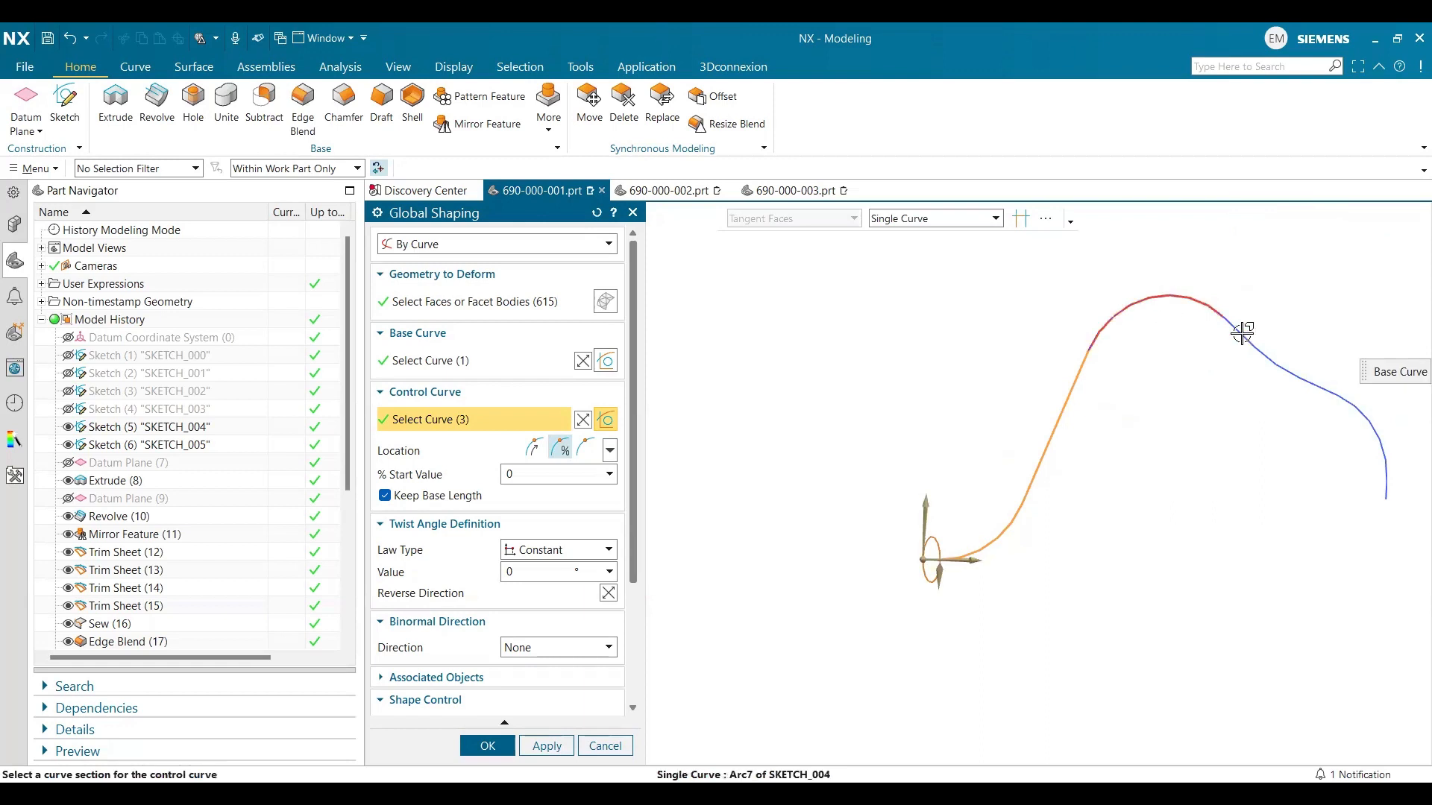
- Add the remaining descending lines and arcs to the control curve, up to the straight line at the path's far end
left_click(1270, 359)
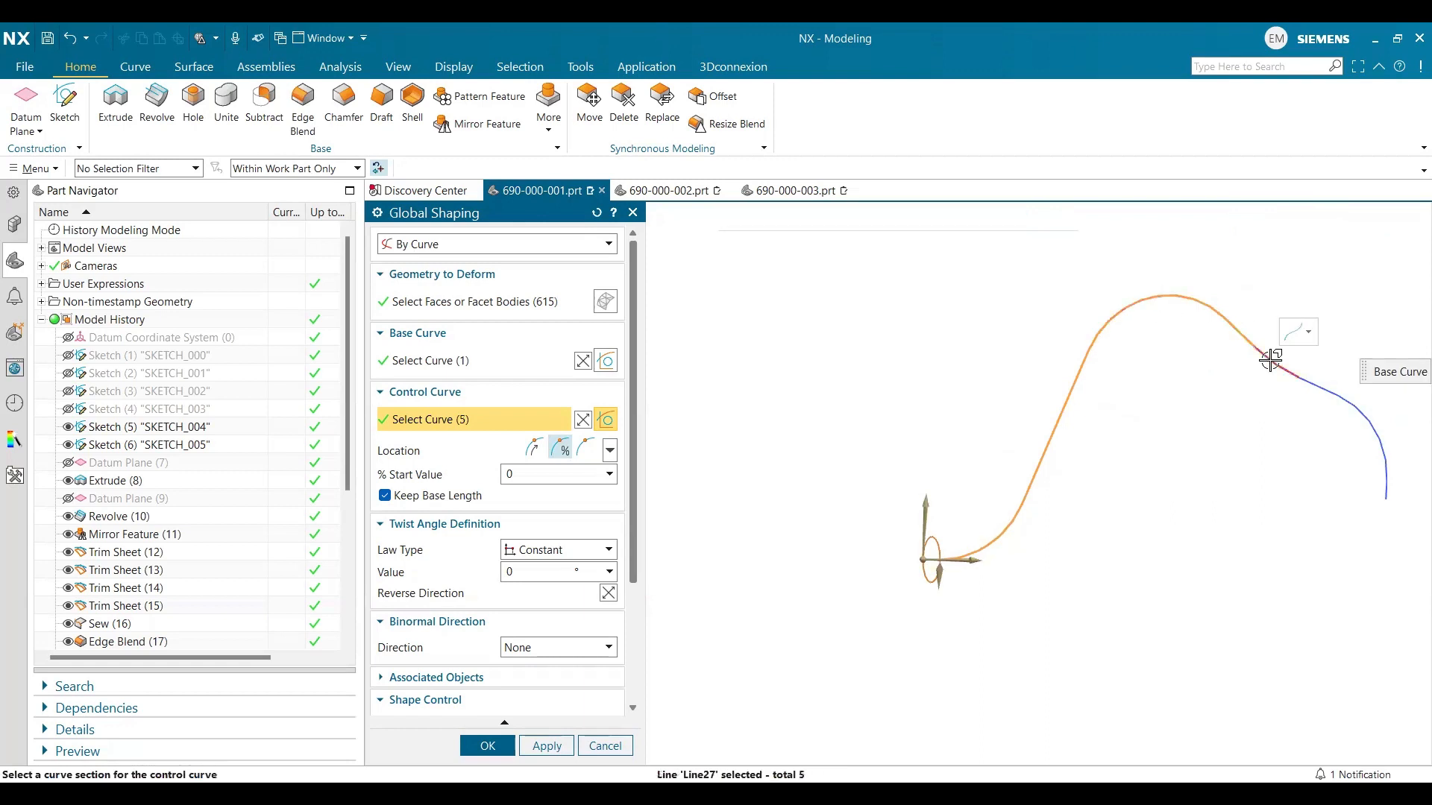
left_click(1323, 389)
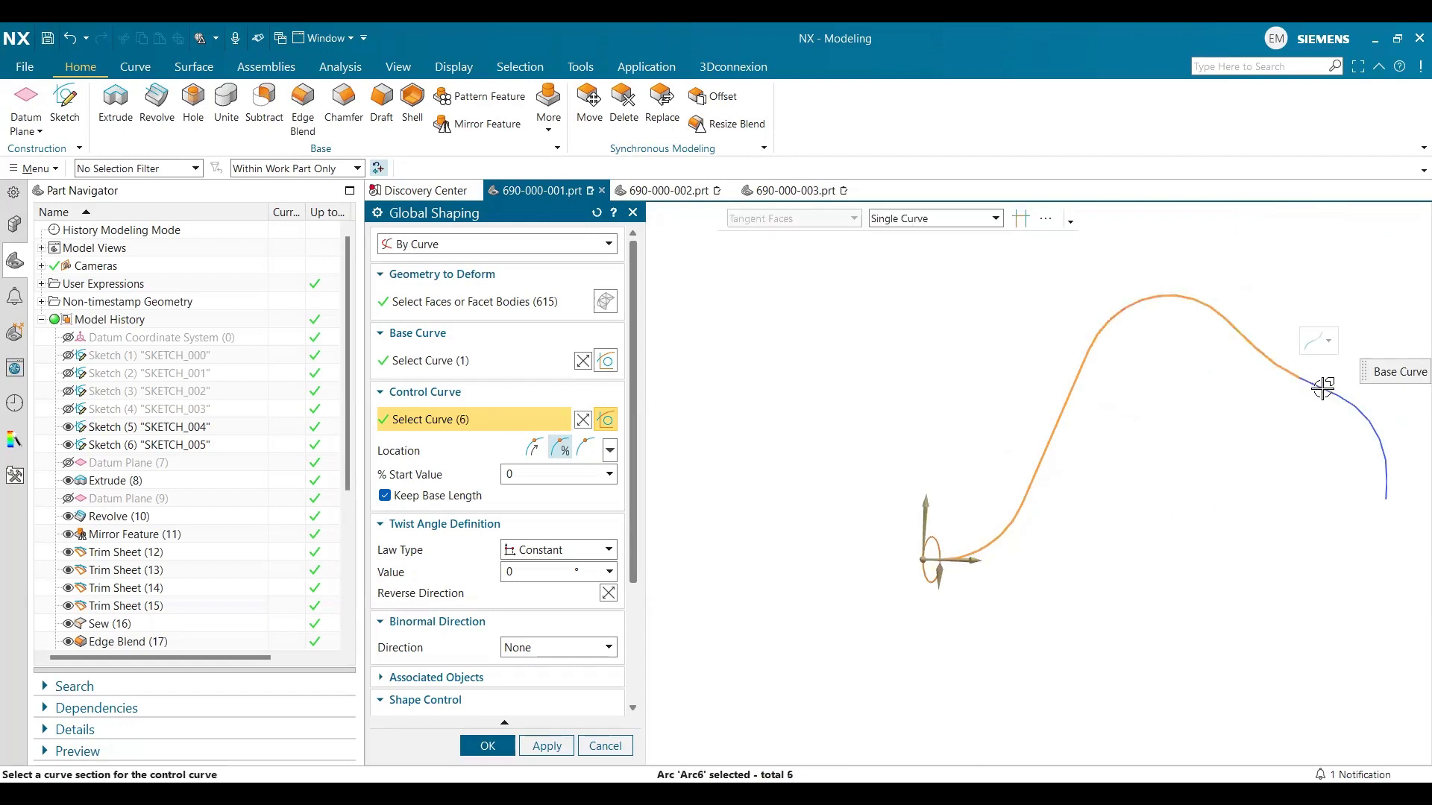
left_click(1356, 406)
left_click(1385, 492)
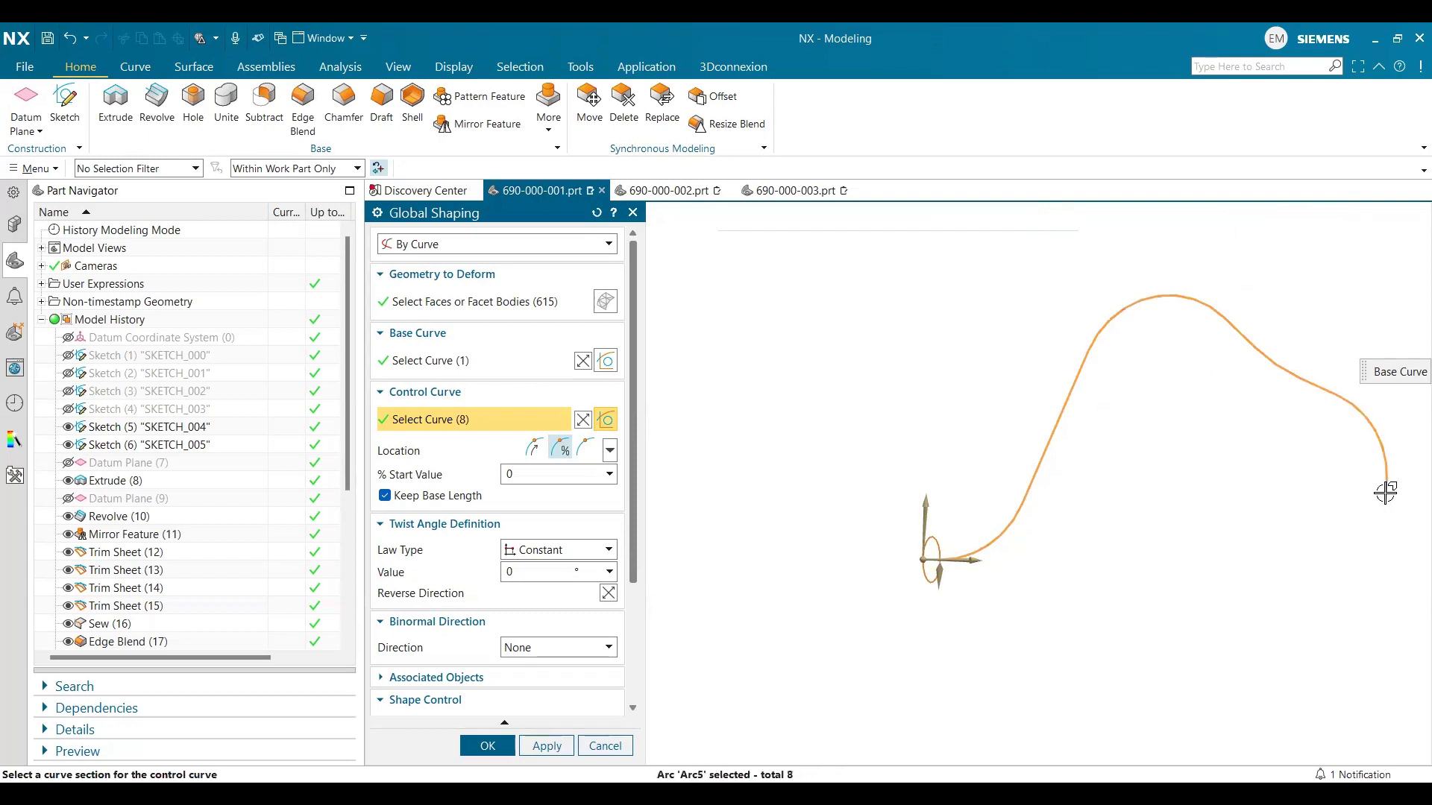
left_click(1384, 493)
scroll(1209, 486, "down", 5)
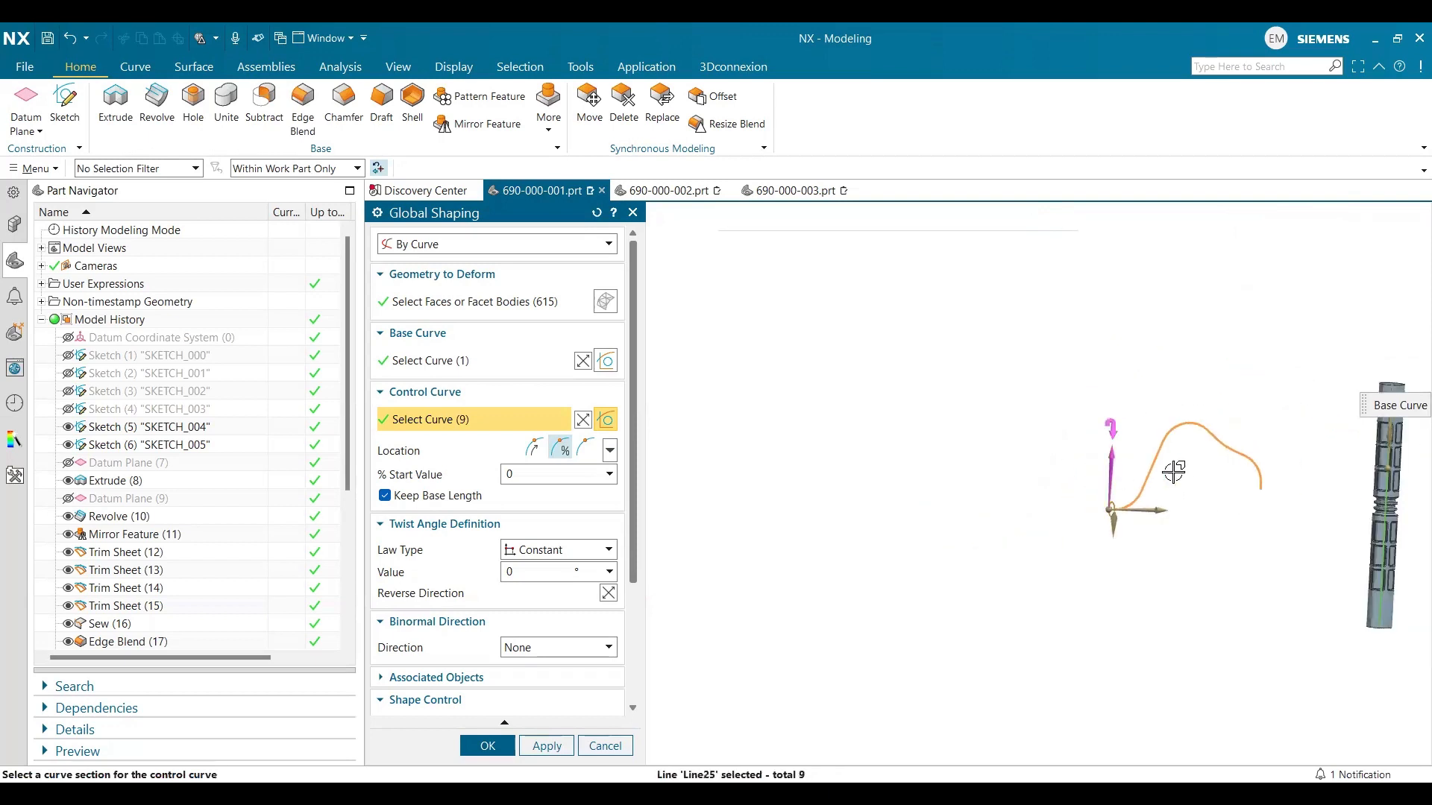
scroll(1323, 471, "up", 4)
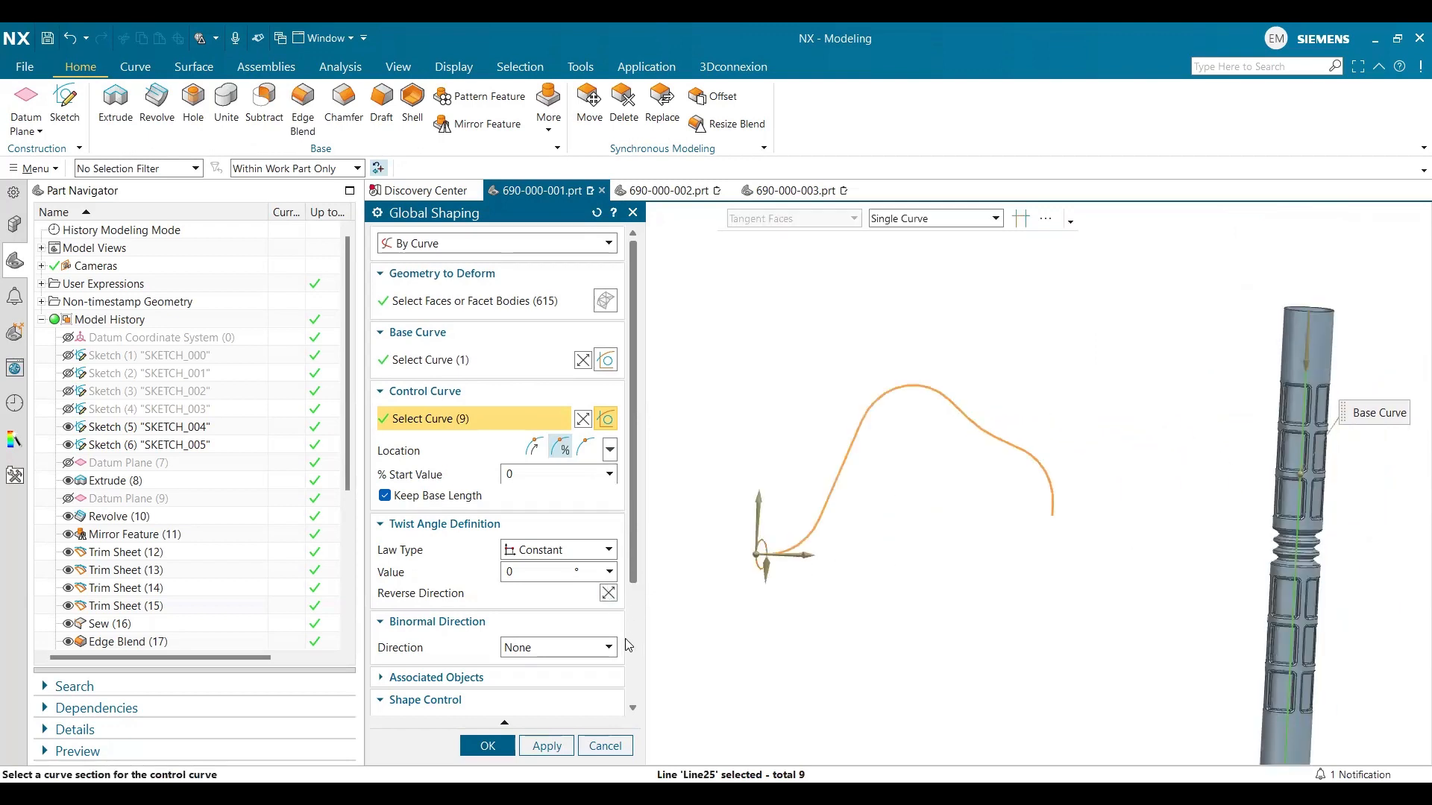
- Reduce the displayed distance tolerance to 0.000 mm and the angle tolerance to 0.000°, and turn the preview back on
scroll(627, 701, "down", 3)
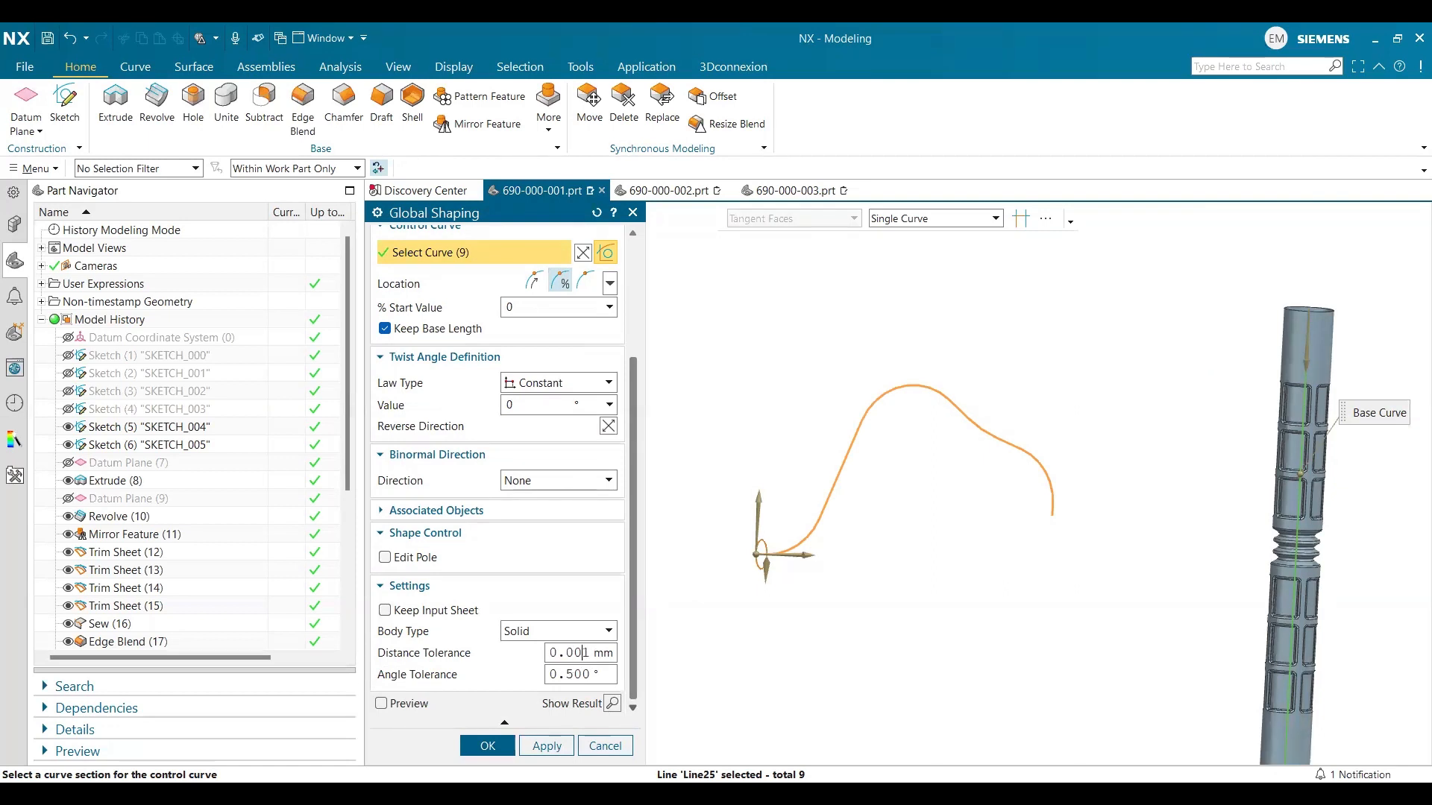
type("0")
left_click(570, 674)
type("0")
left_click(384, 704)
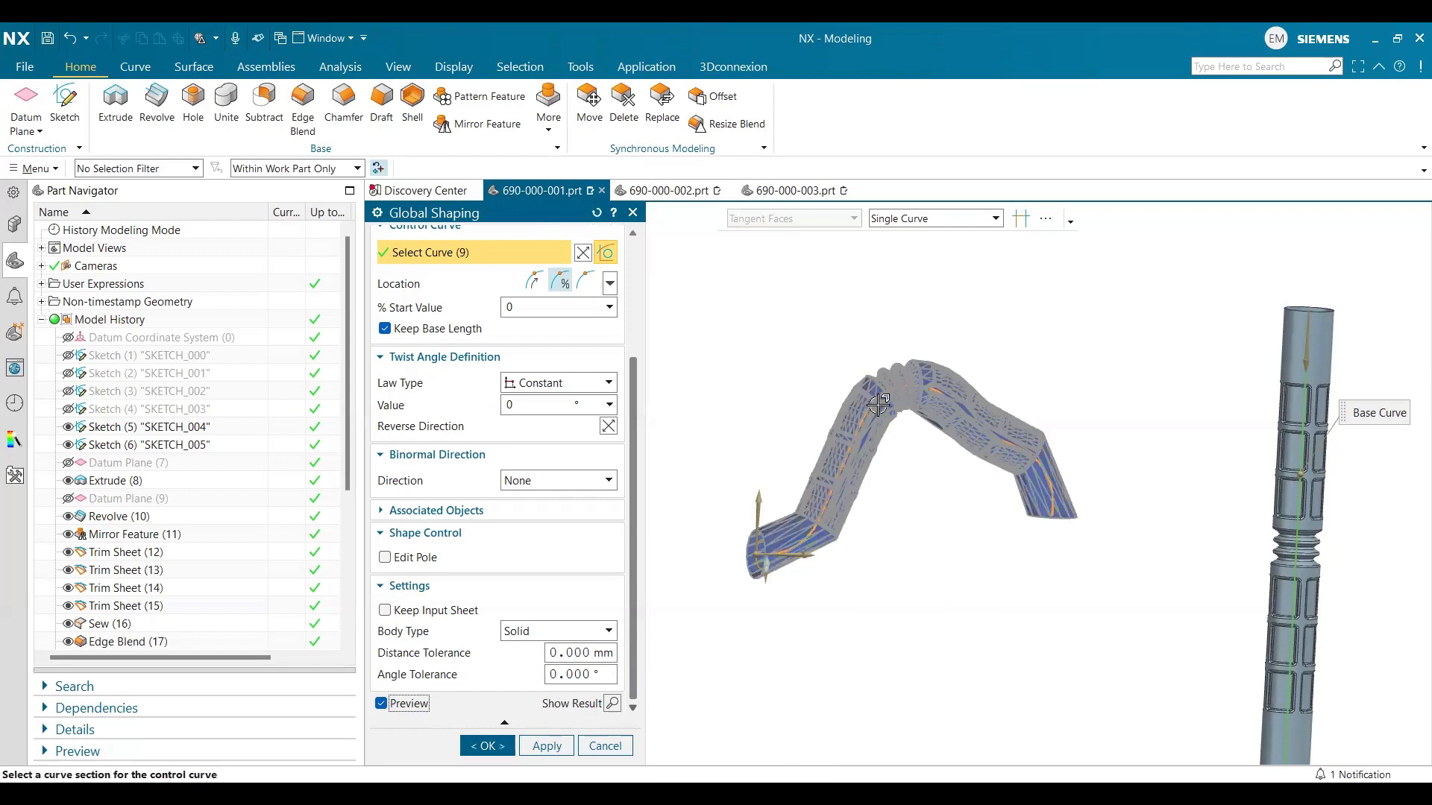
- Inspect the previewed tube along the wavy path and create the Global Shaping feature
scroll(880, 408, "up", 3)
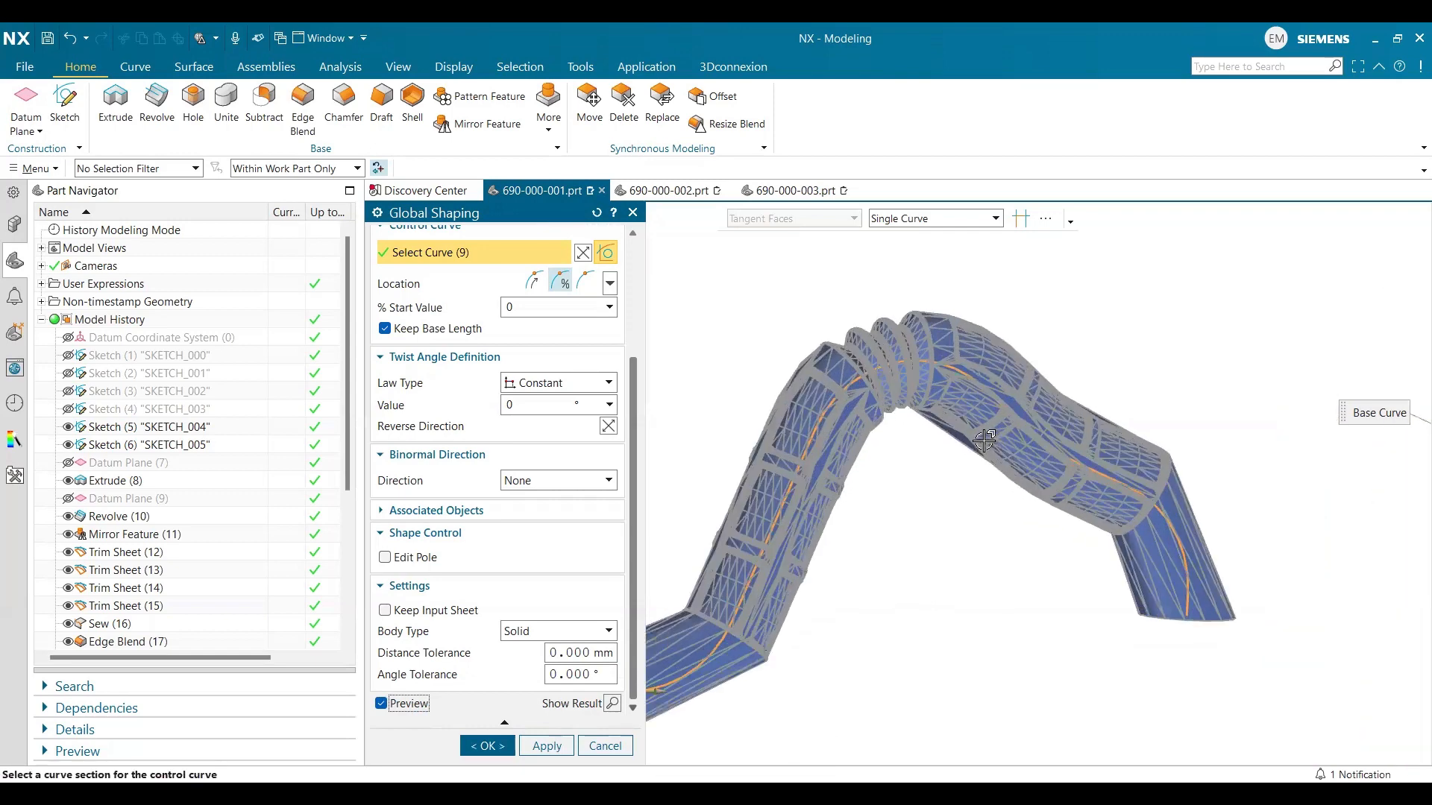
scroll(992, 445, "up", 2)
middle_click_drag(993, 445, 985, 448)
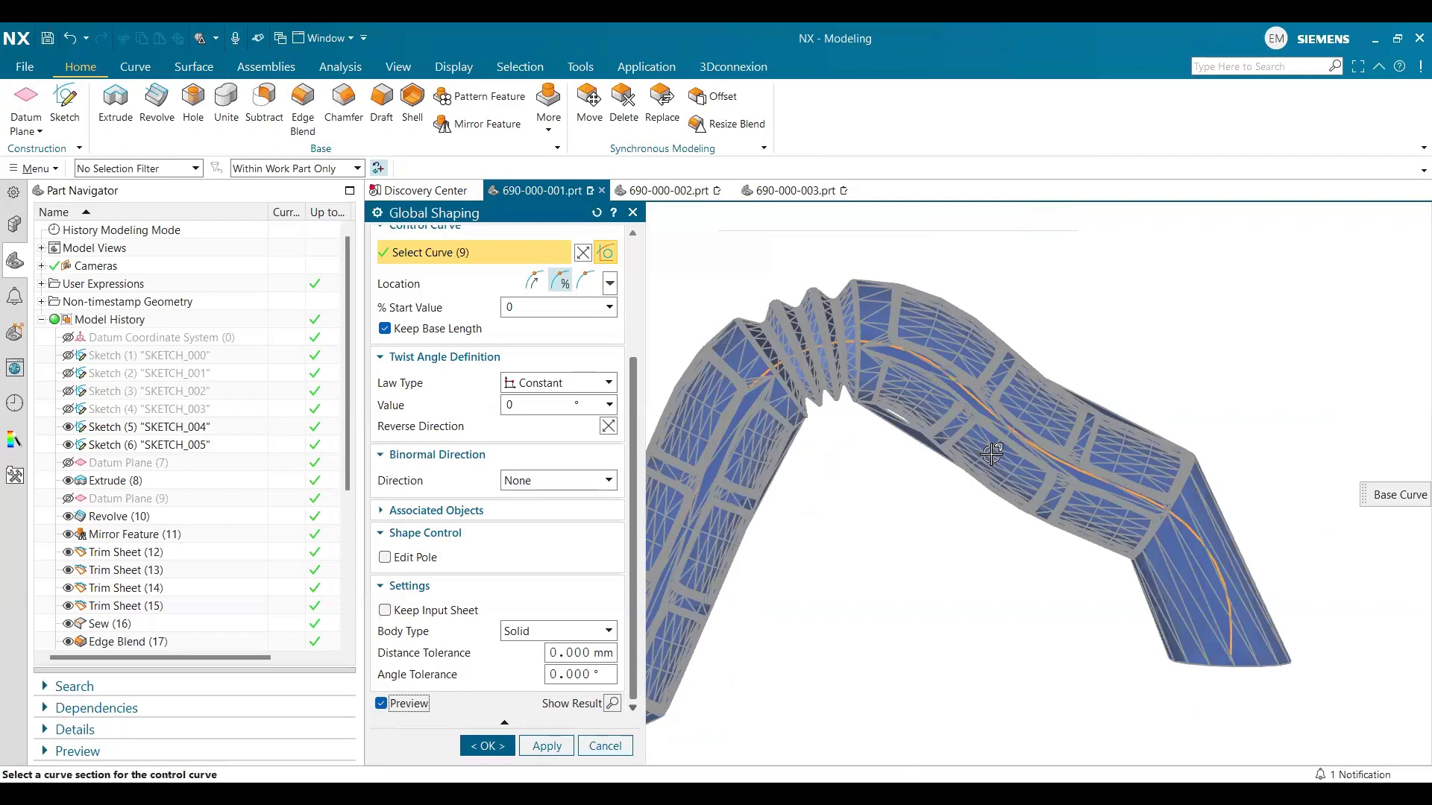
scroll(999, 474, "down", 5)
scroll(1002, 477, "down", 1)
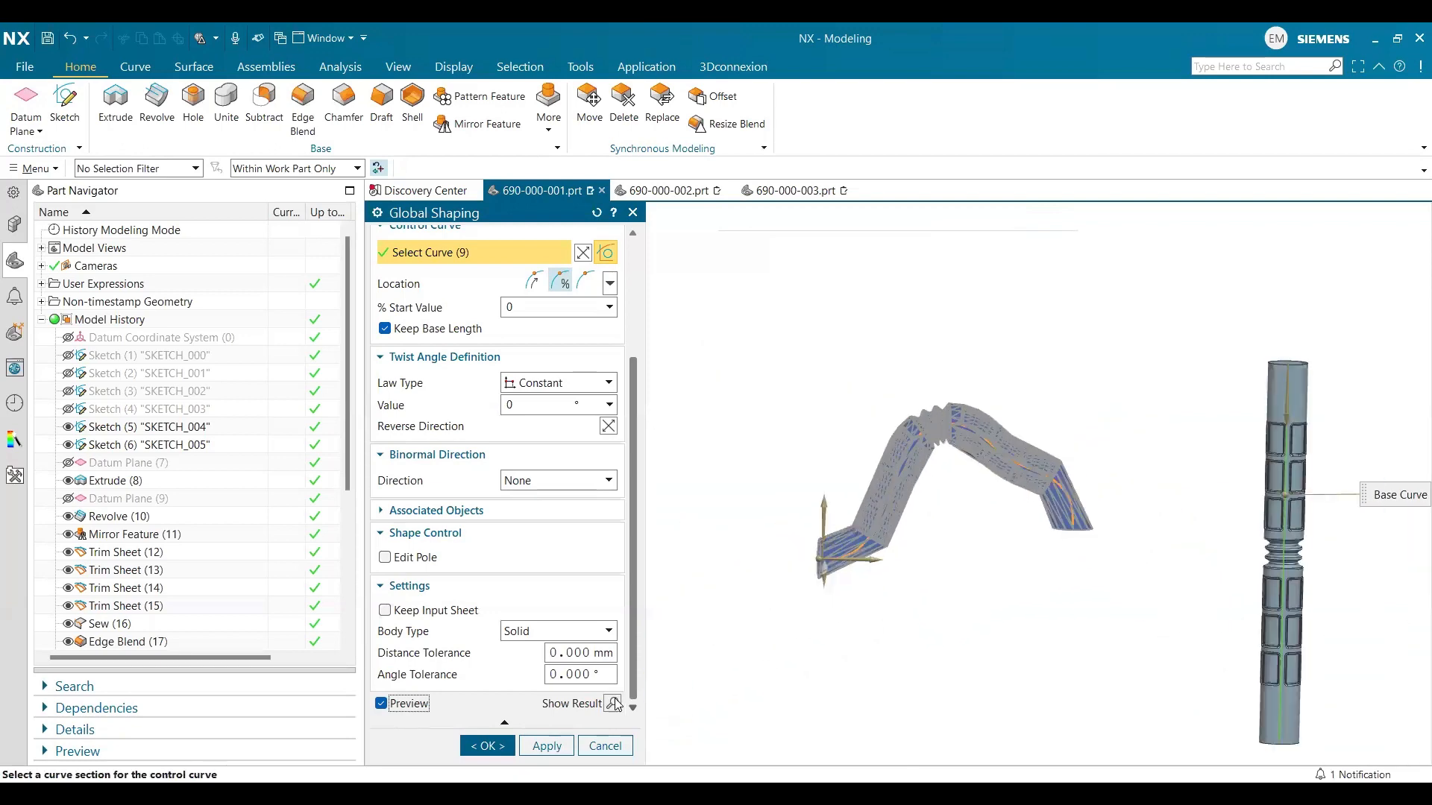
left_click(494, 749)
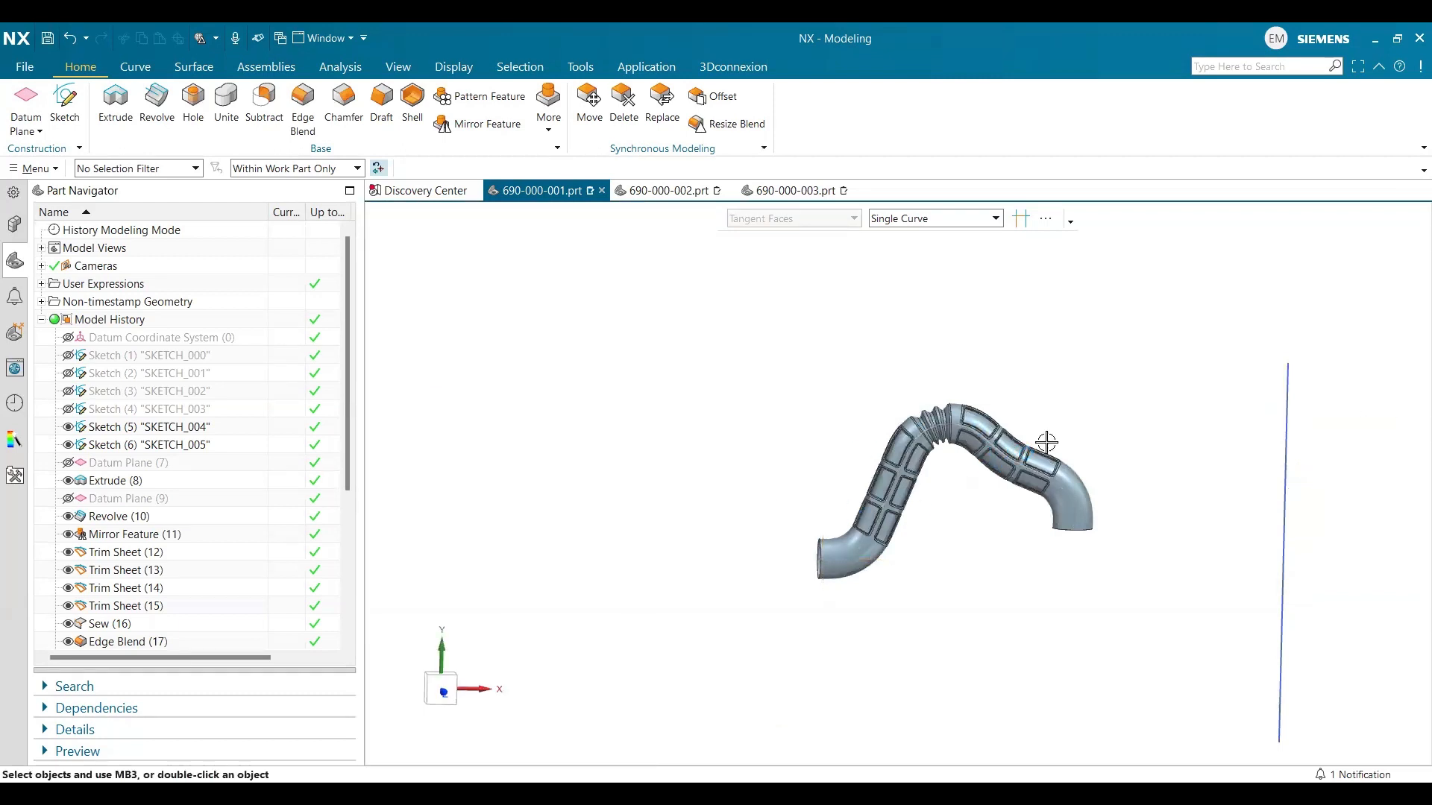
- Examine the bent tube beside its base line and review the model history from the first sketch to Global Shaping (29)
scroll(1076, 460, "up", 2)
scroll(1076, 460, "down", 3)
scroll(1247, 470, "up", 2)
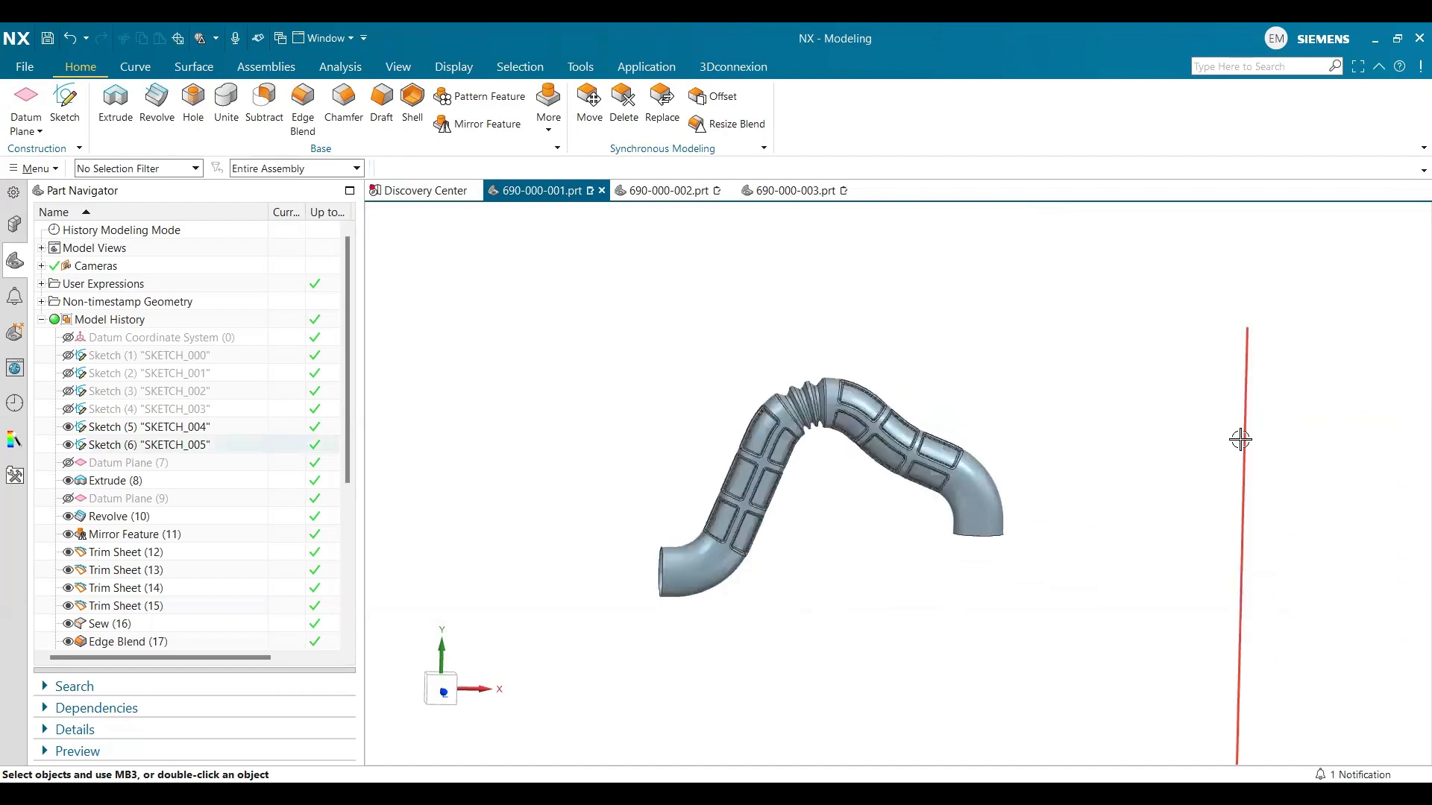
scroll(1131, 648, "down", 3)
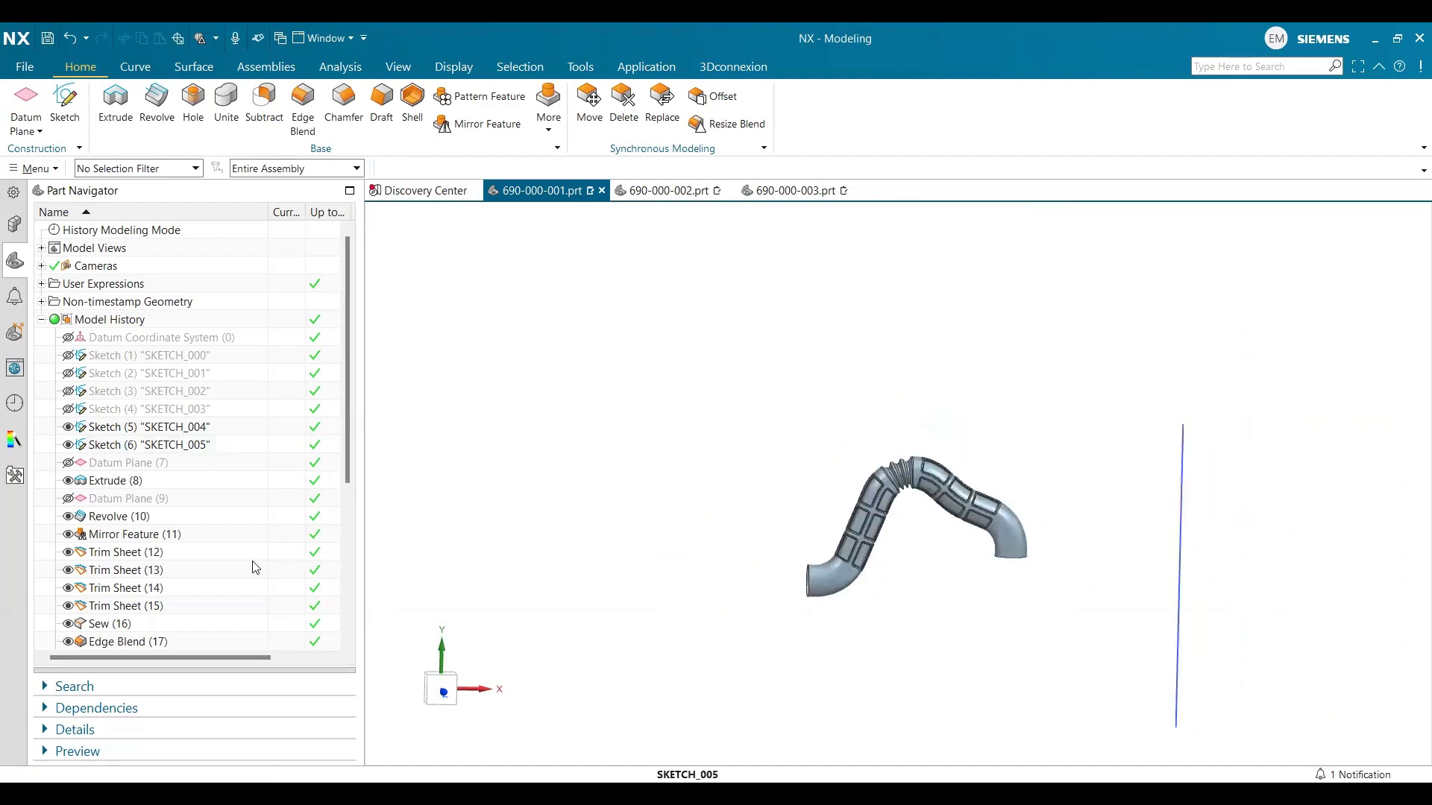
scroll(131, 470, "down", 5)
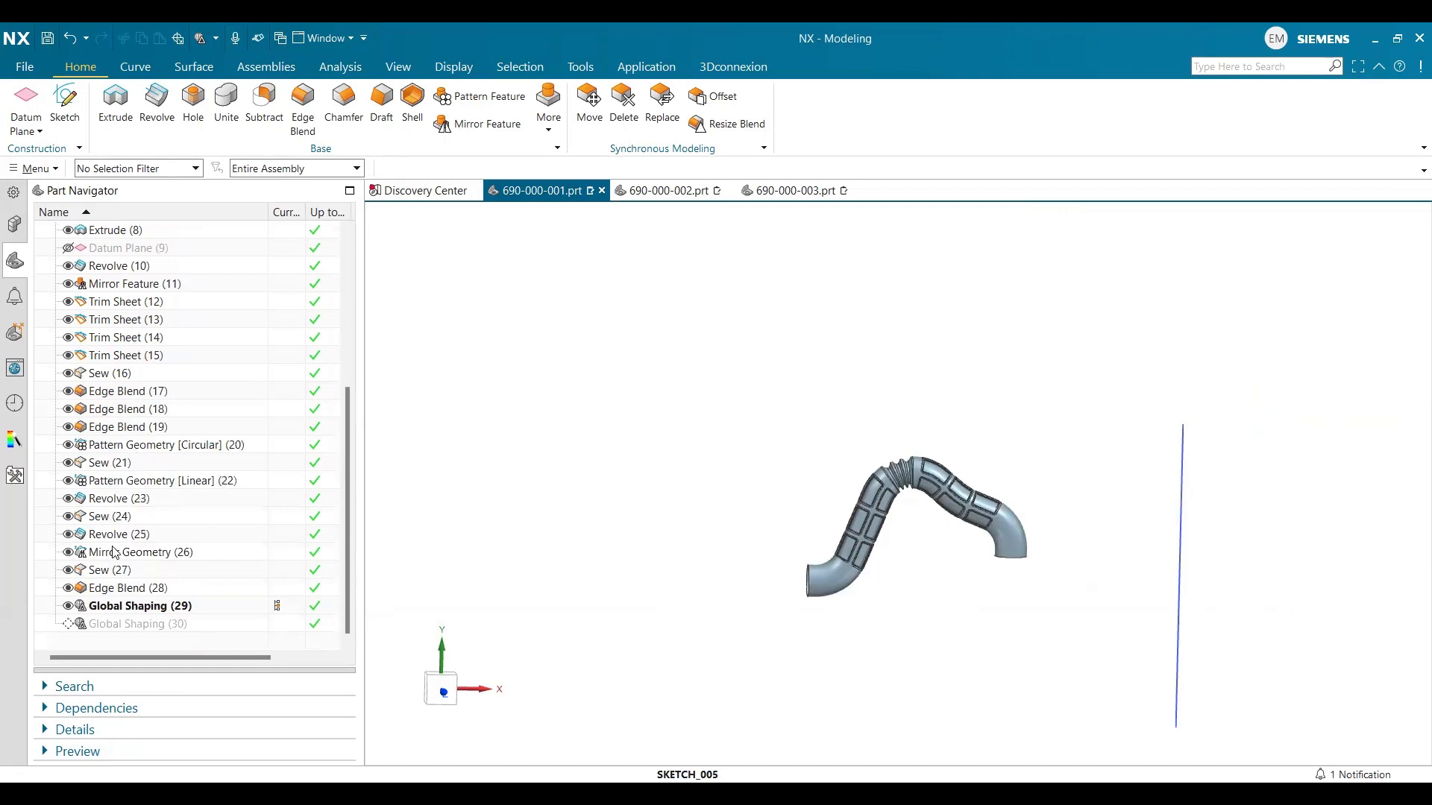
scroll(114, 551, "up", 5)
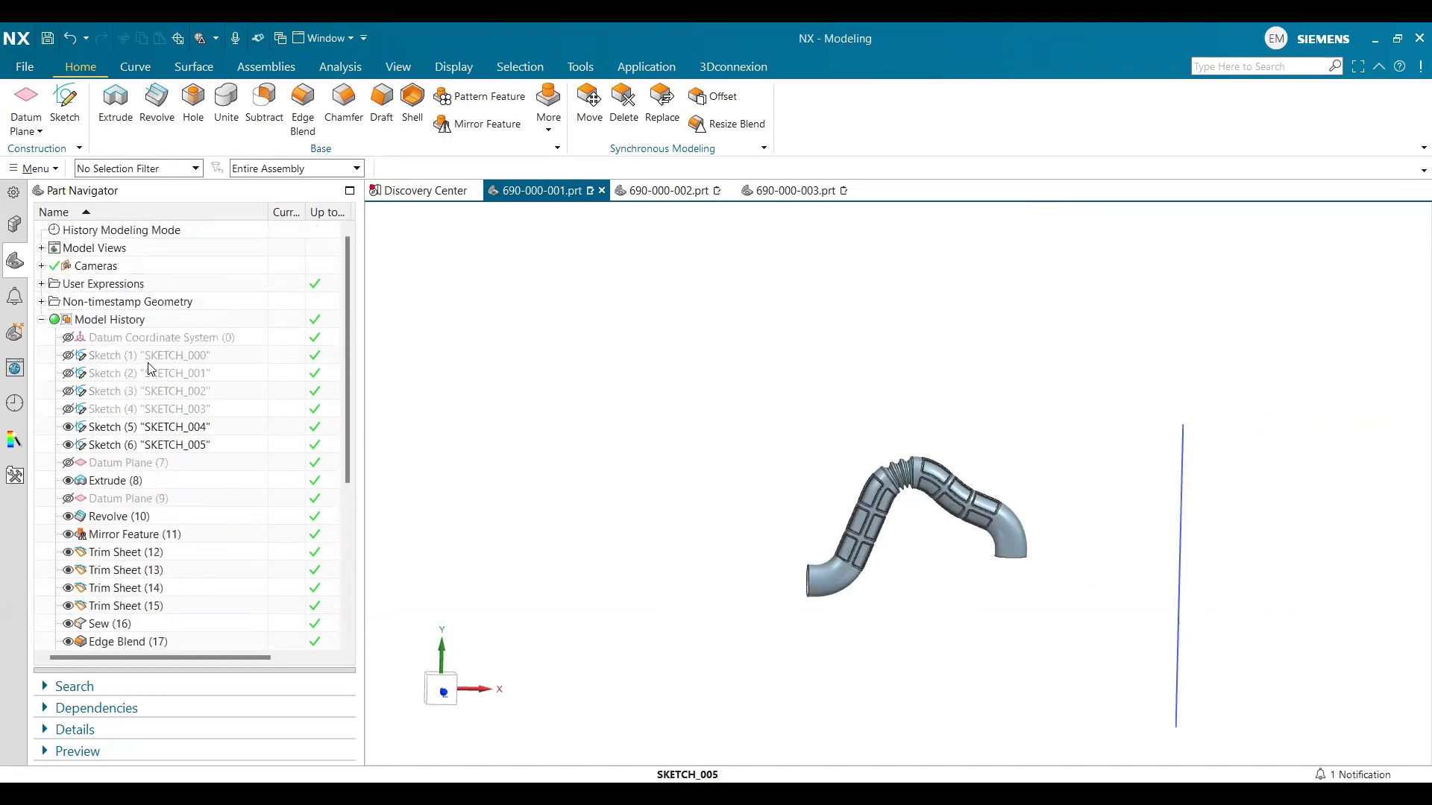
scroll(141, 433, "down", 5)
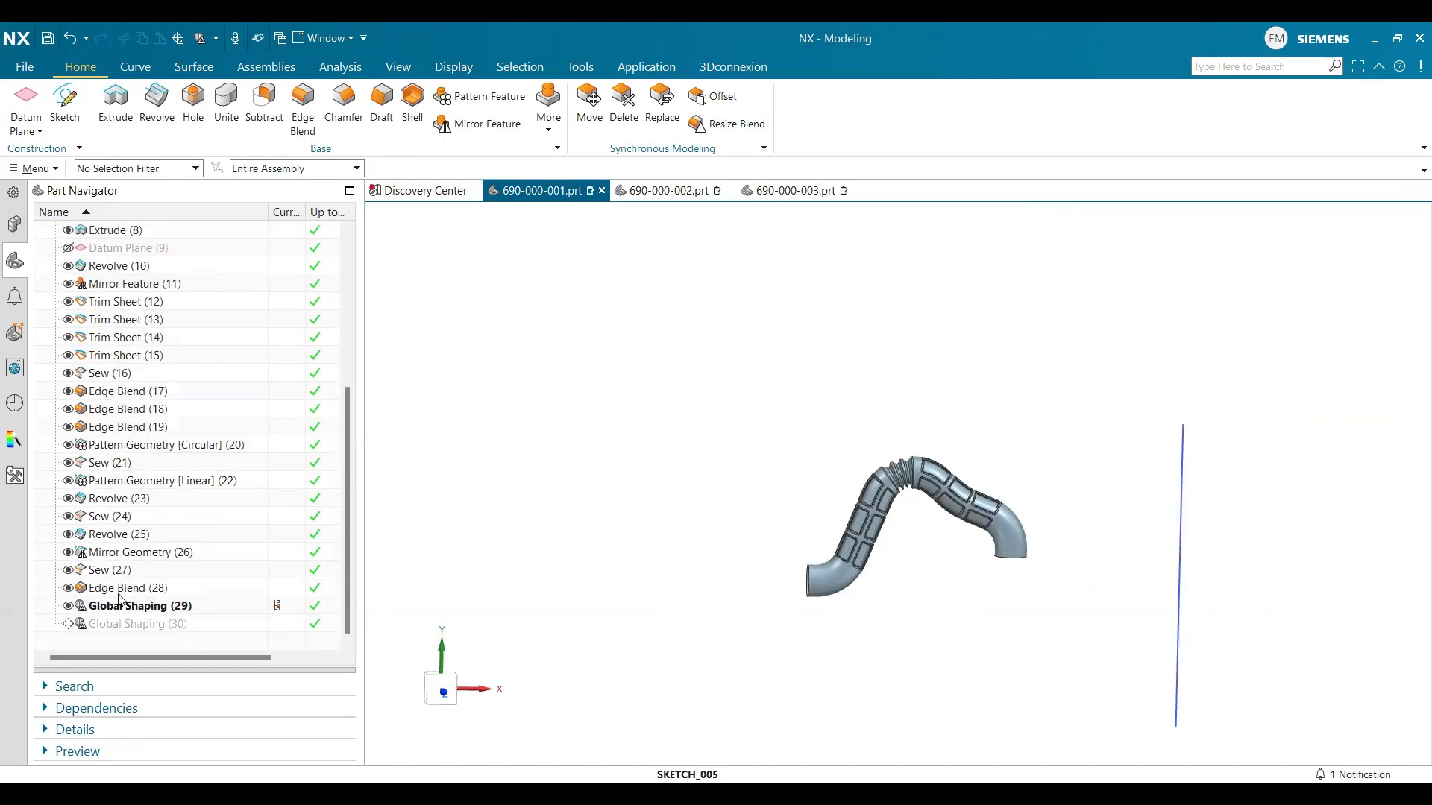
scroll(121, 600, "up", 5)
scroll(139, 478, "down", 1)
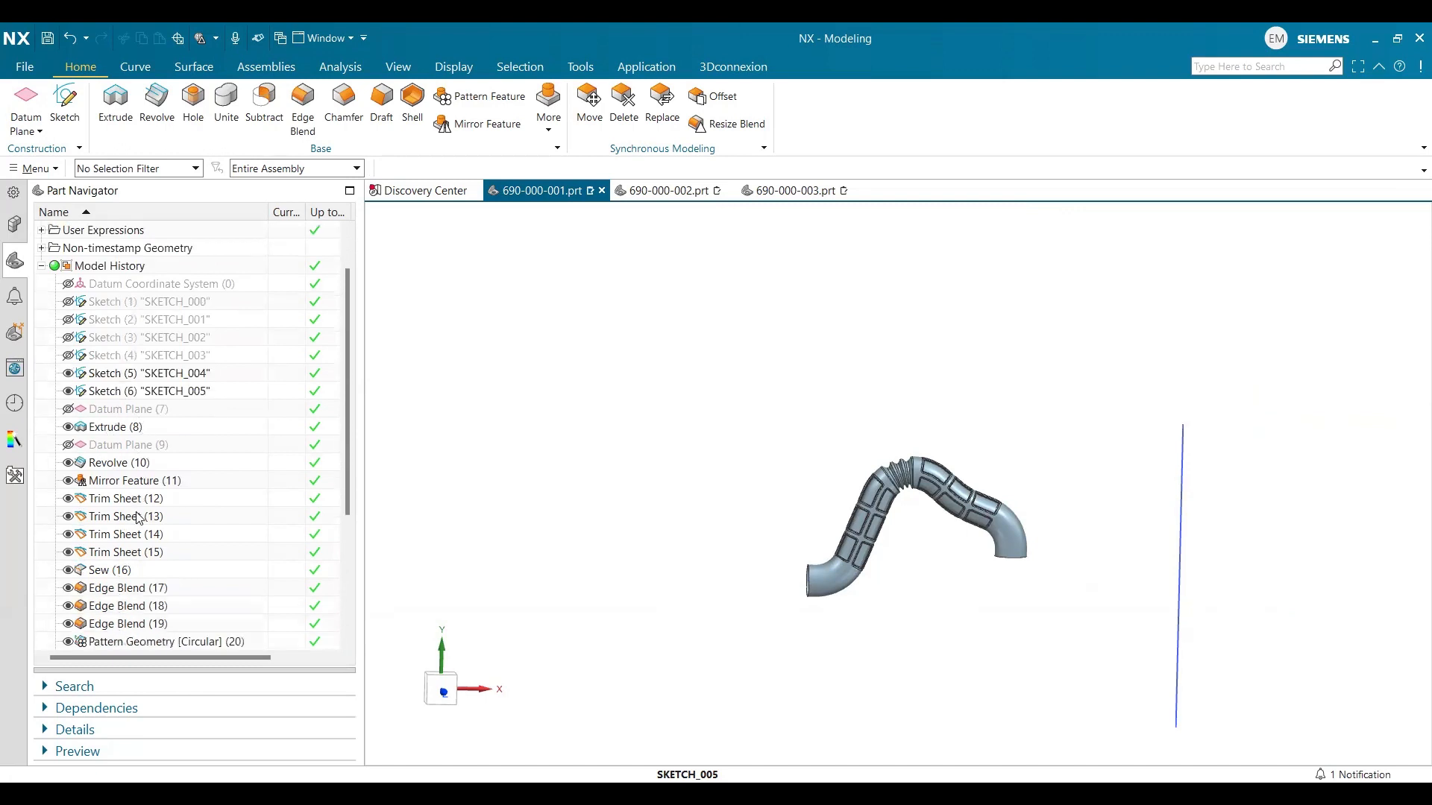
- Examine the bent tube's bellows and raised panel pattern up close and from another angle, and recheck the model history
scroll(943, 493, "up", 5)
scroll(1010, 492, "up", 1)
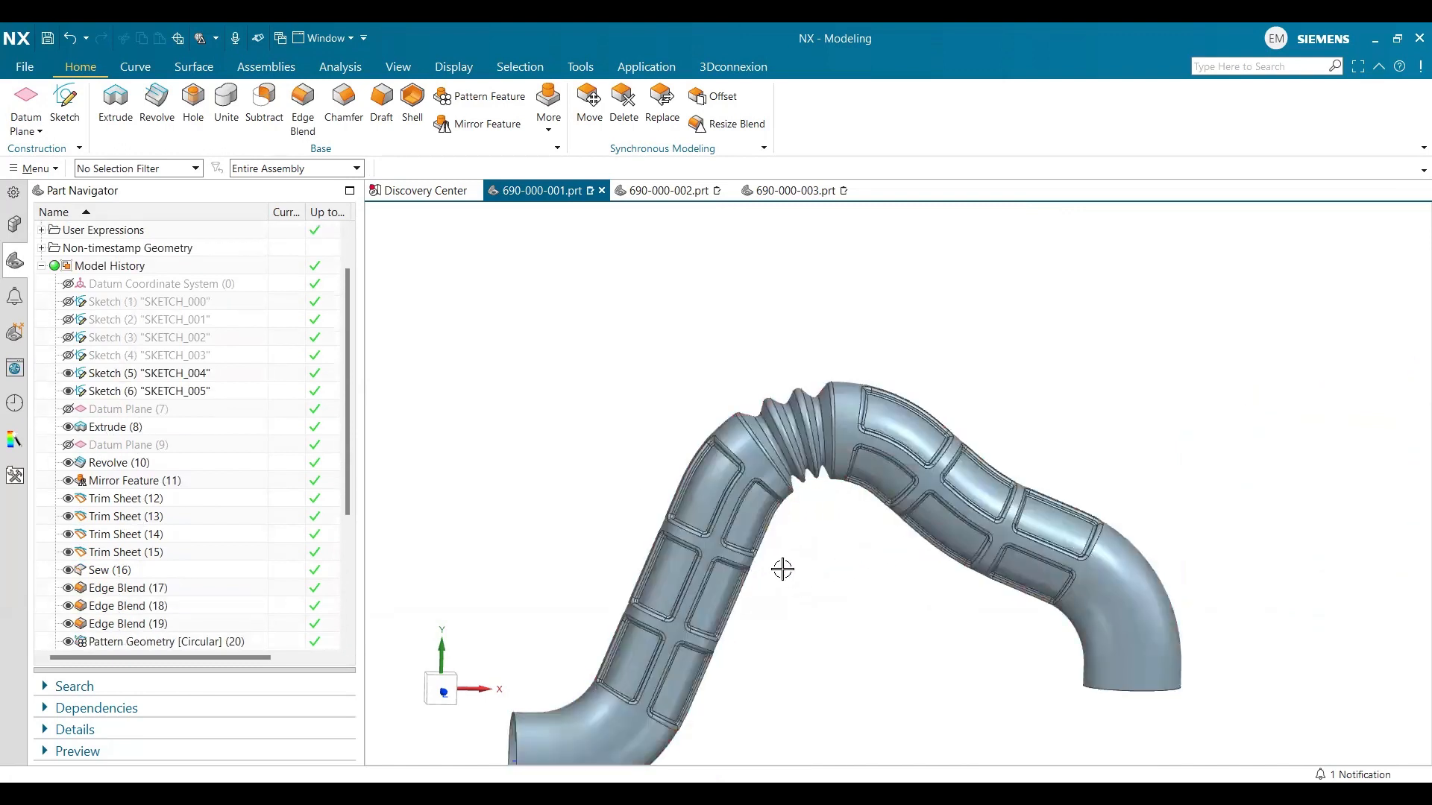
scroll(831, 486, "up", 2)
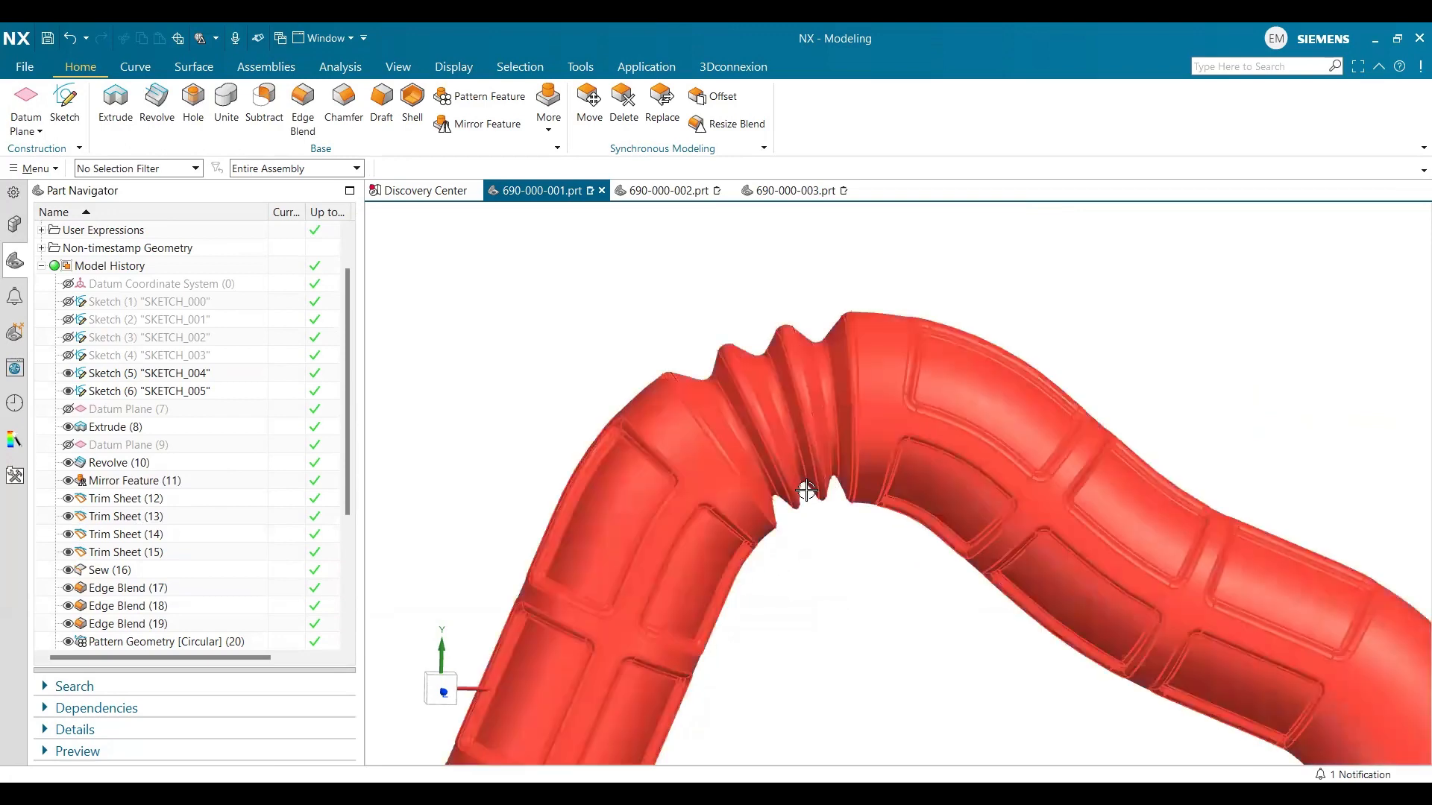
scroll(785, 573, "down", 2)
scroll(785, 574, "down", 2)
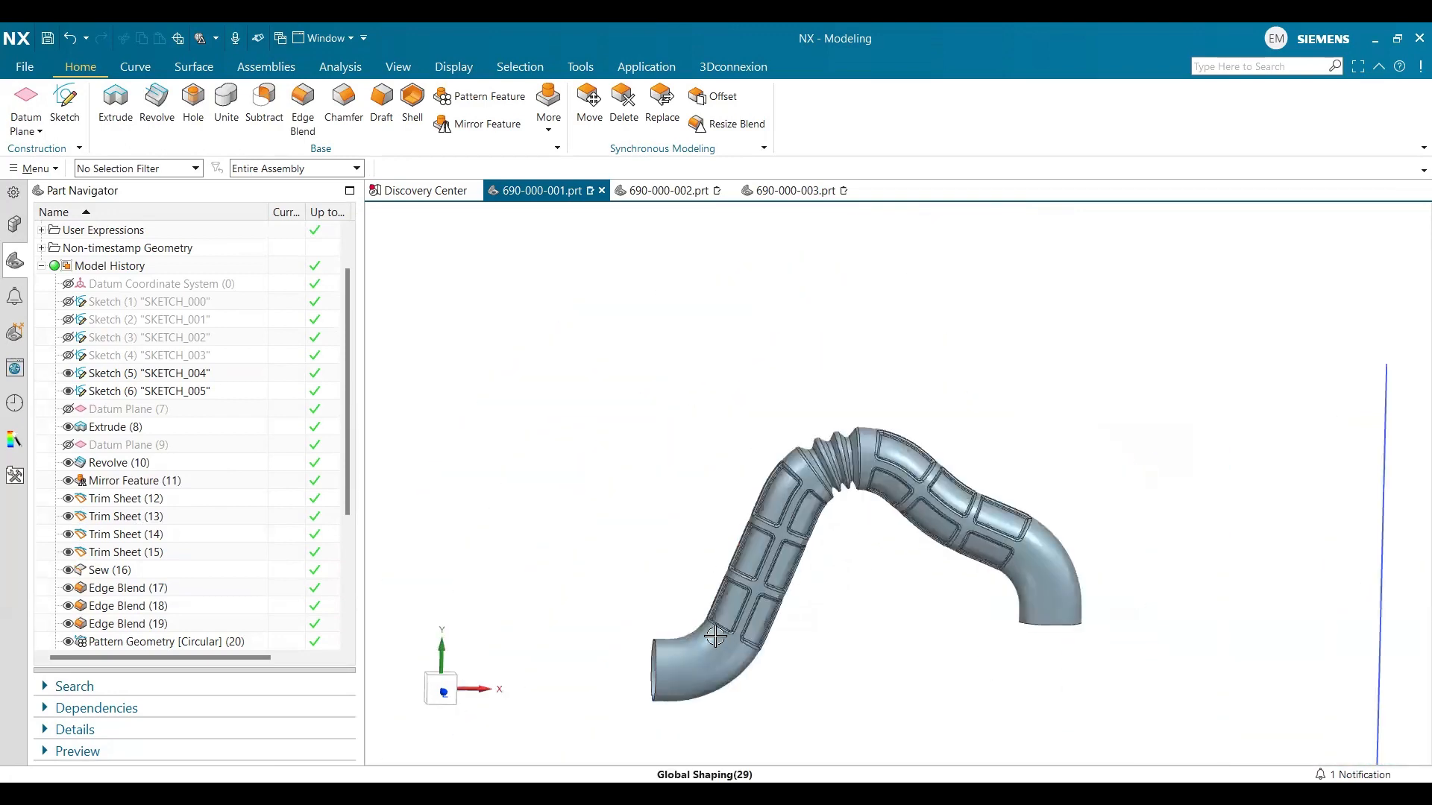
scroll(835, 566, "up", 2)
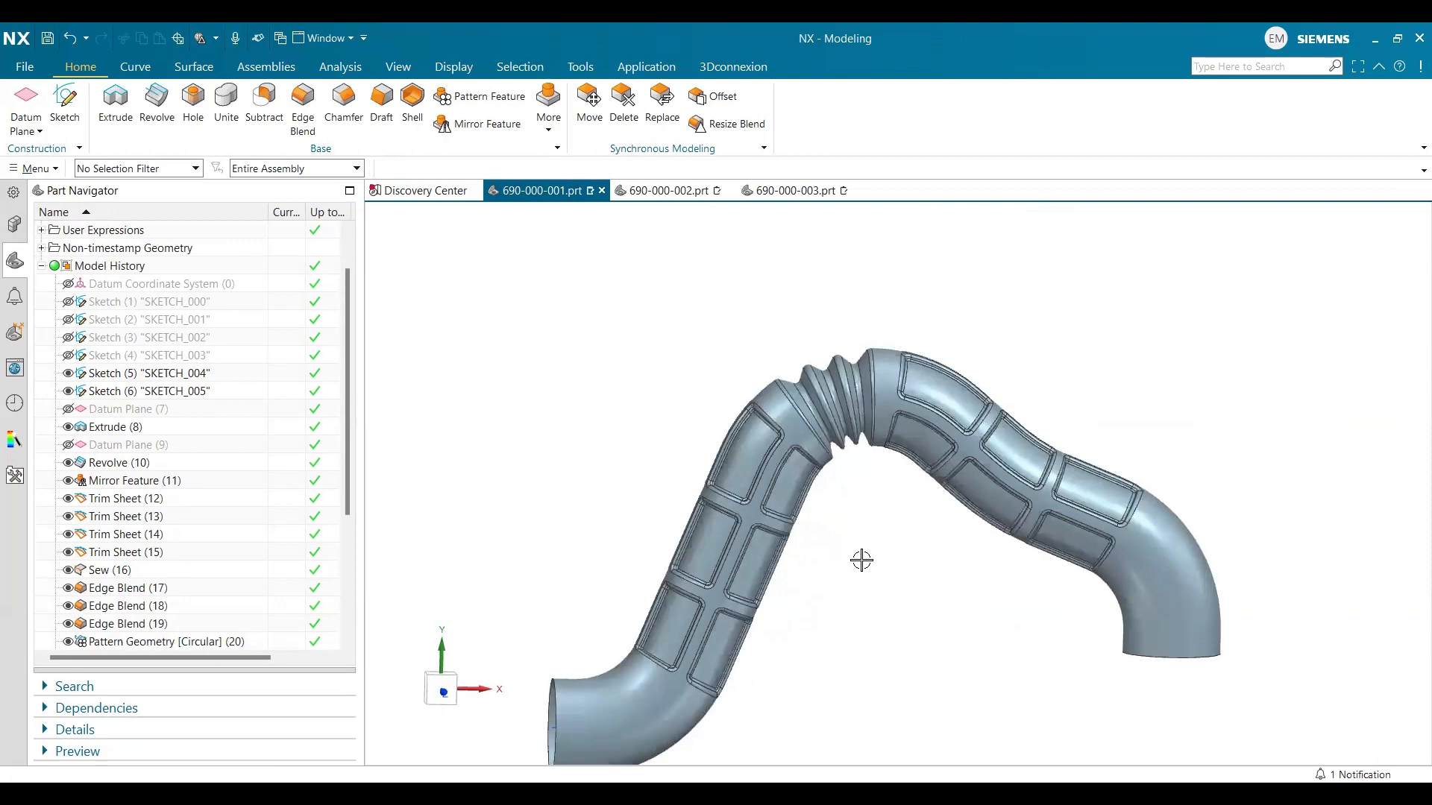
scroll(201, 488, "down", 4)
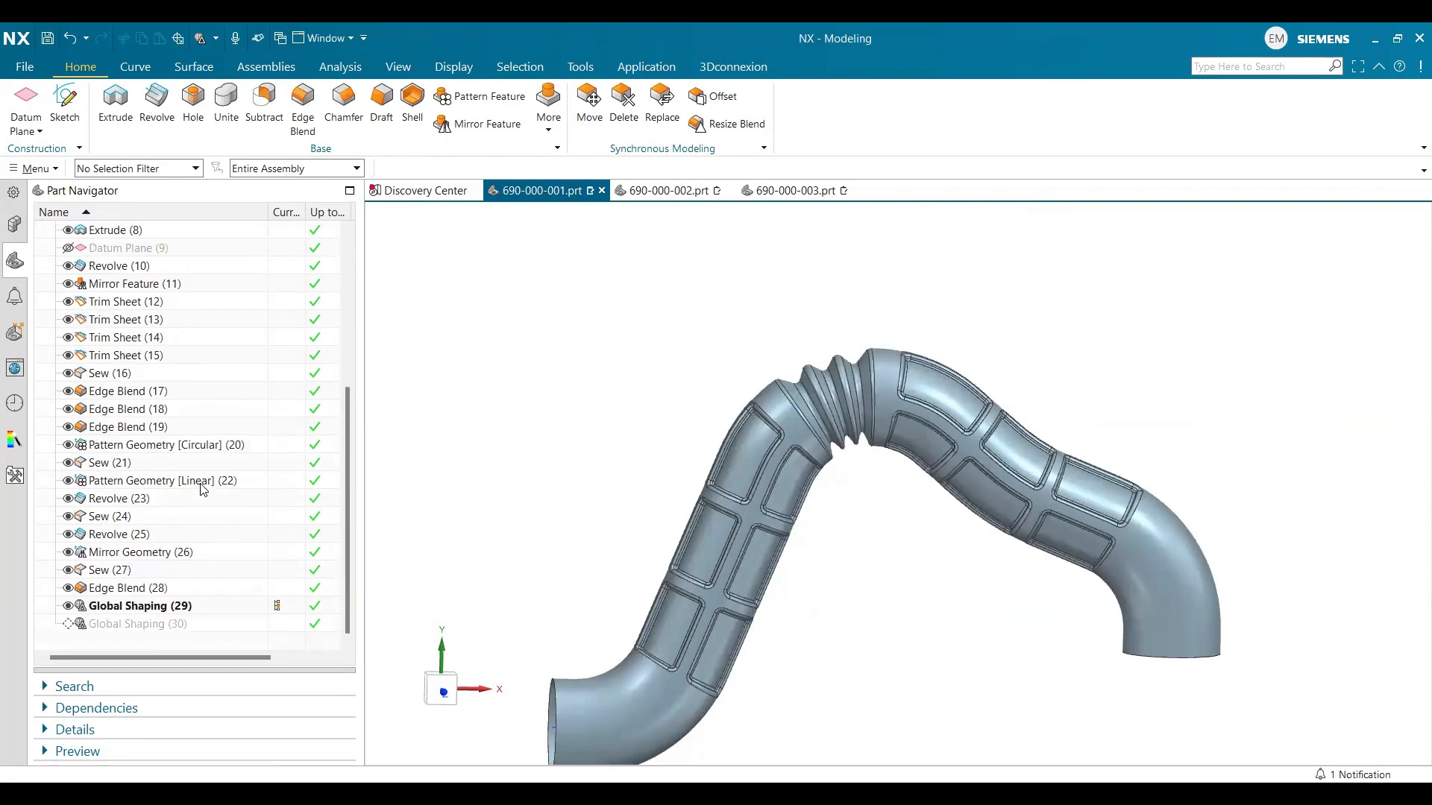
scroll(205, 490, "up", 5)
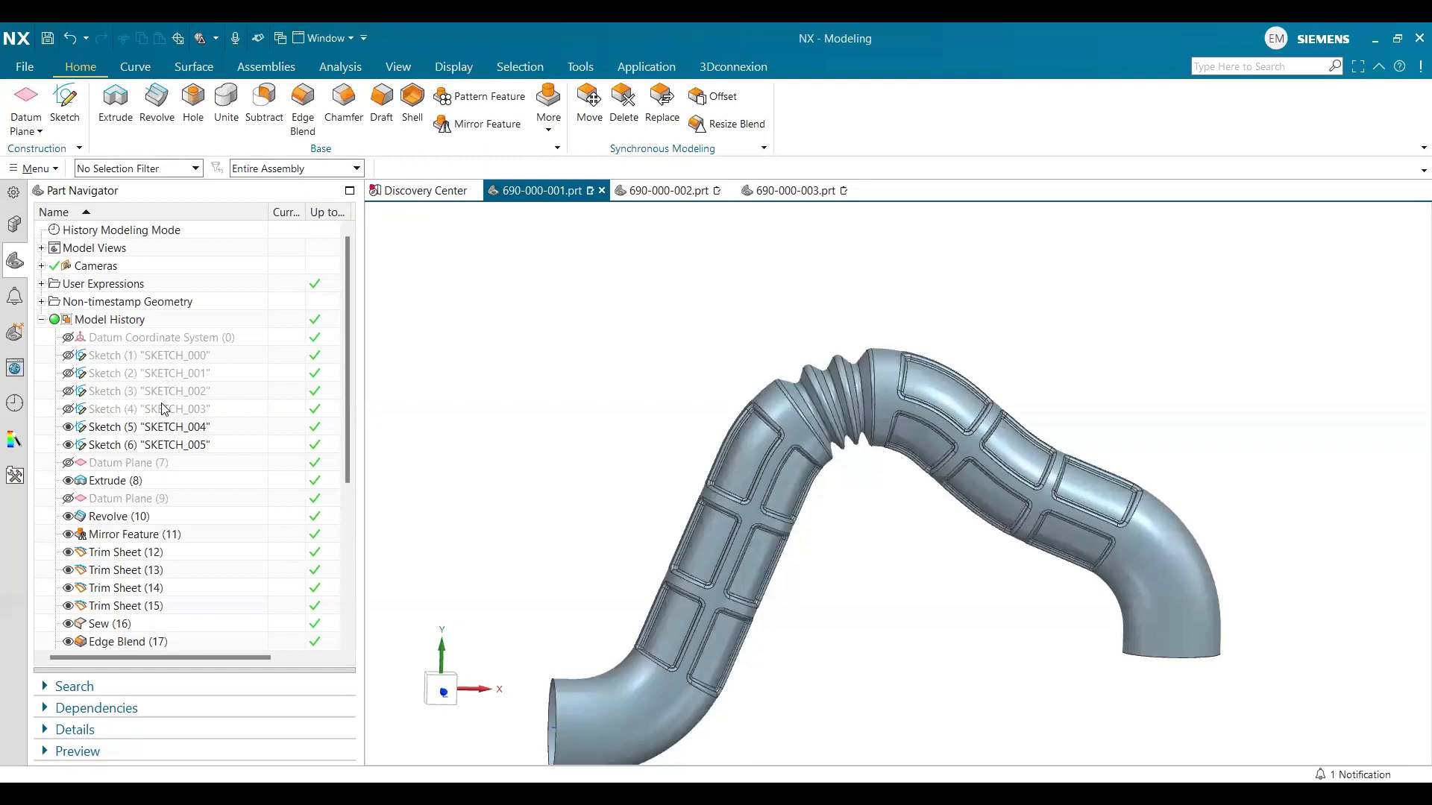
scroll(678, 469, "up", 3)
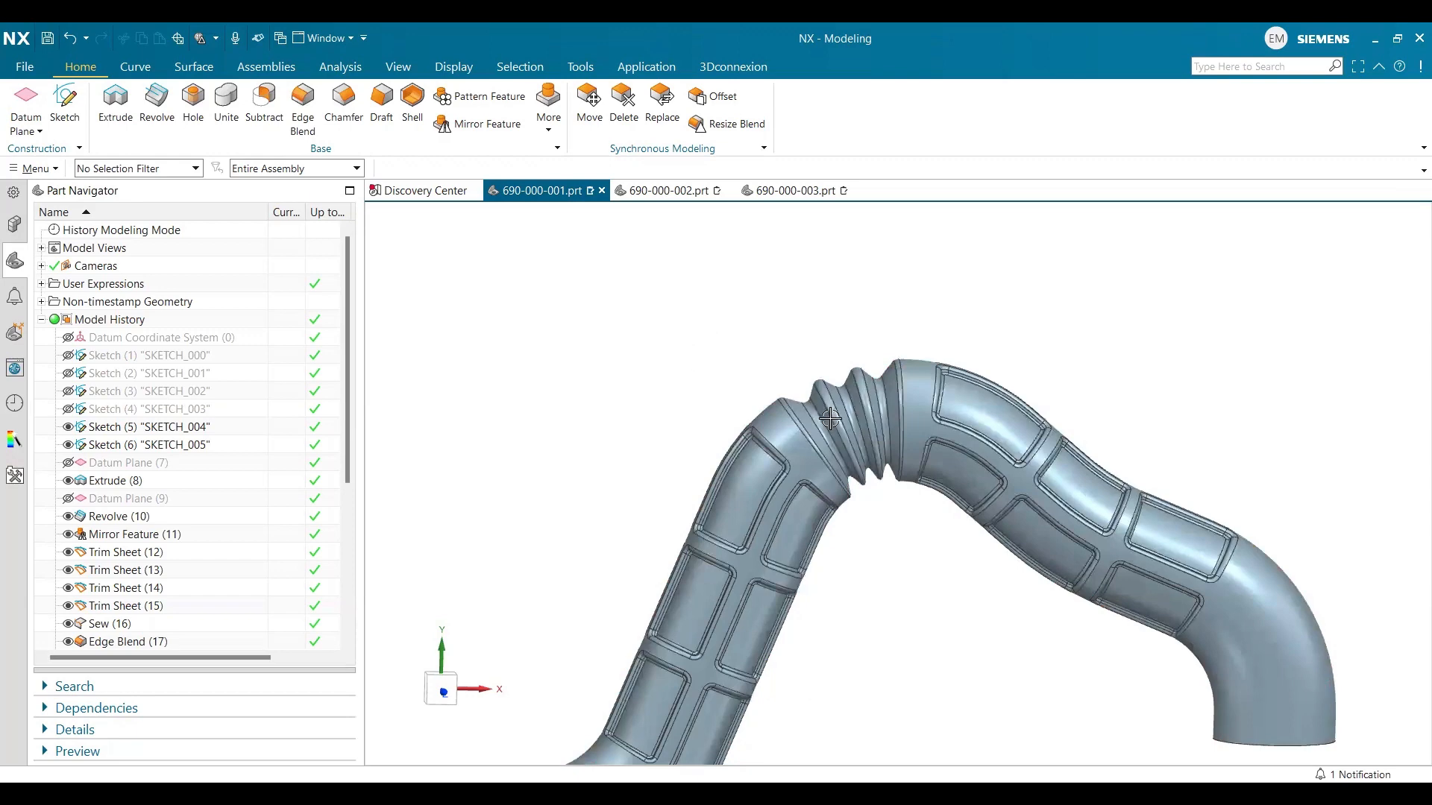
scroll(744, 380, "down", 3)
middle_click_drag(780, 475, 846, 458)
scroll(822, 419, "down", 3)
scroll(857, 390, "up", 2)
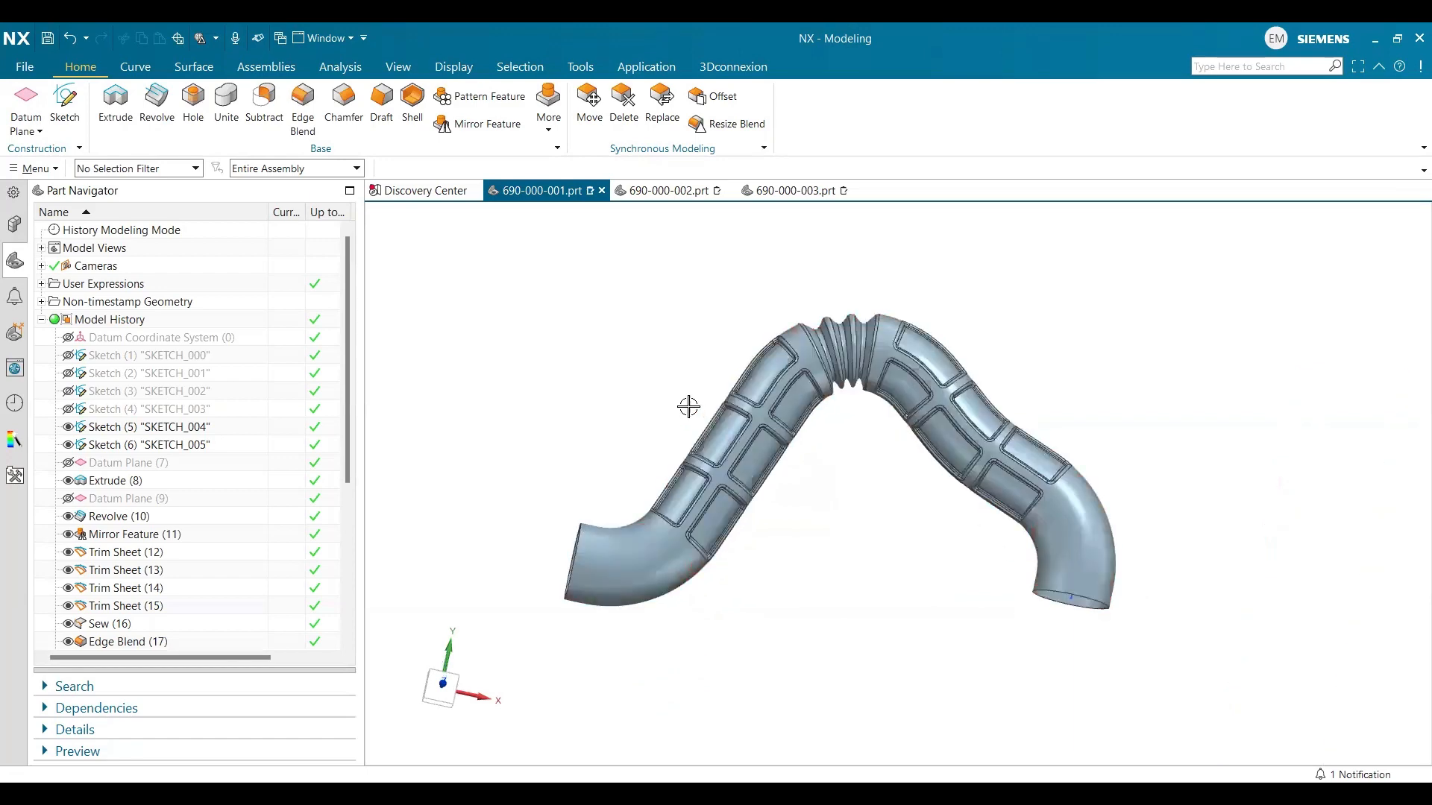
- Reopen Global Shaping (29) for editing with rollback and set the constant twist angle to 15°
scroll(248, 568, "down", 5)
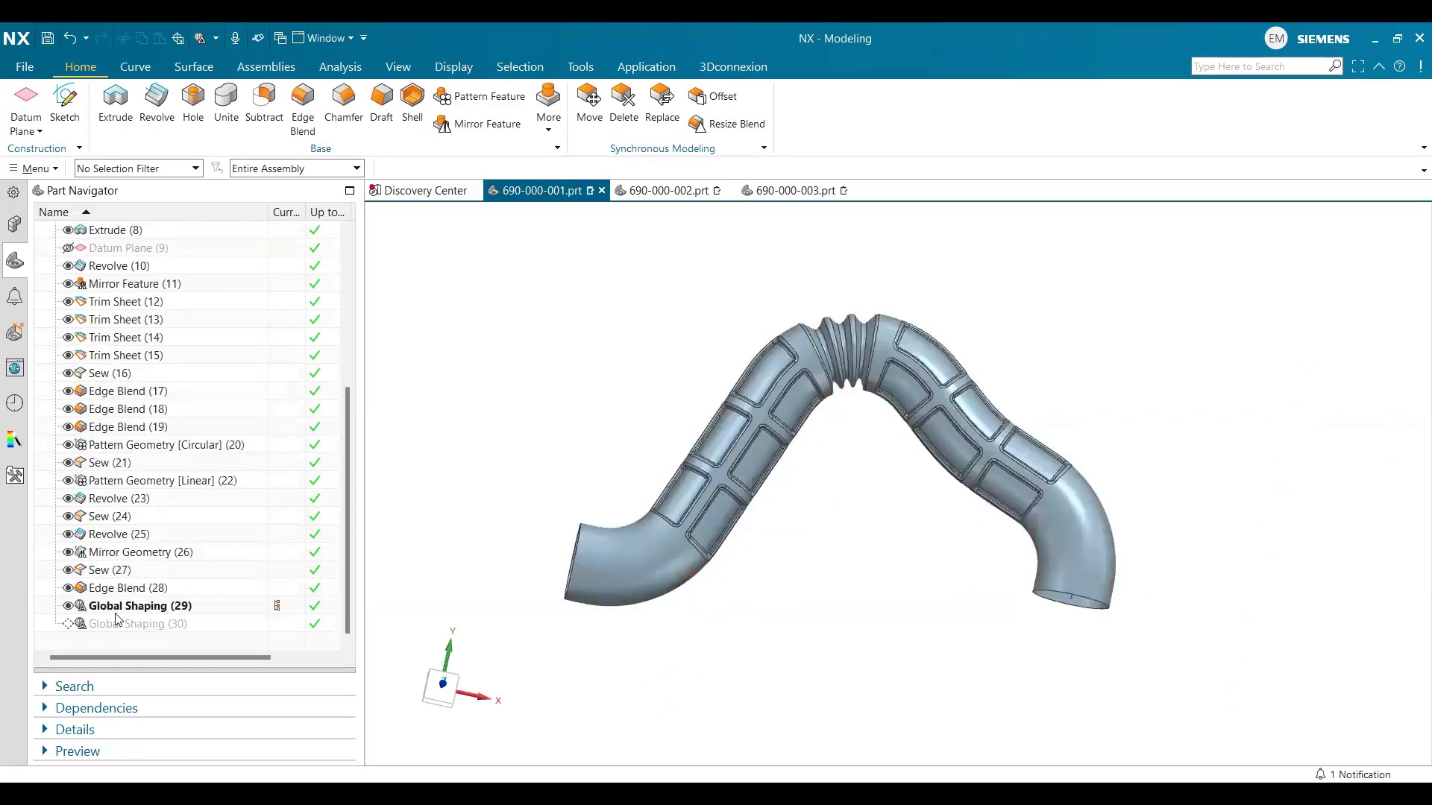
left_click(137, 608)
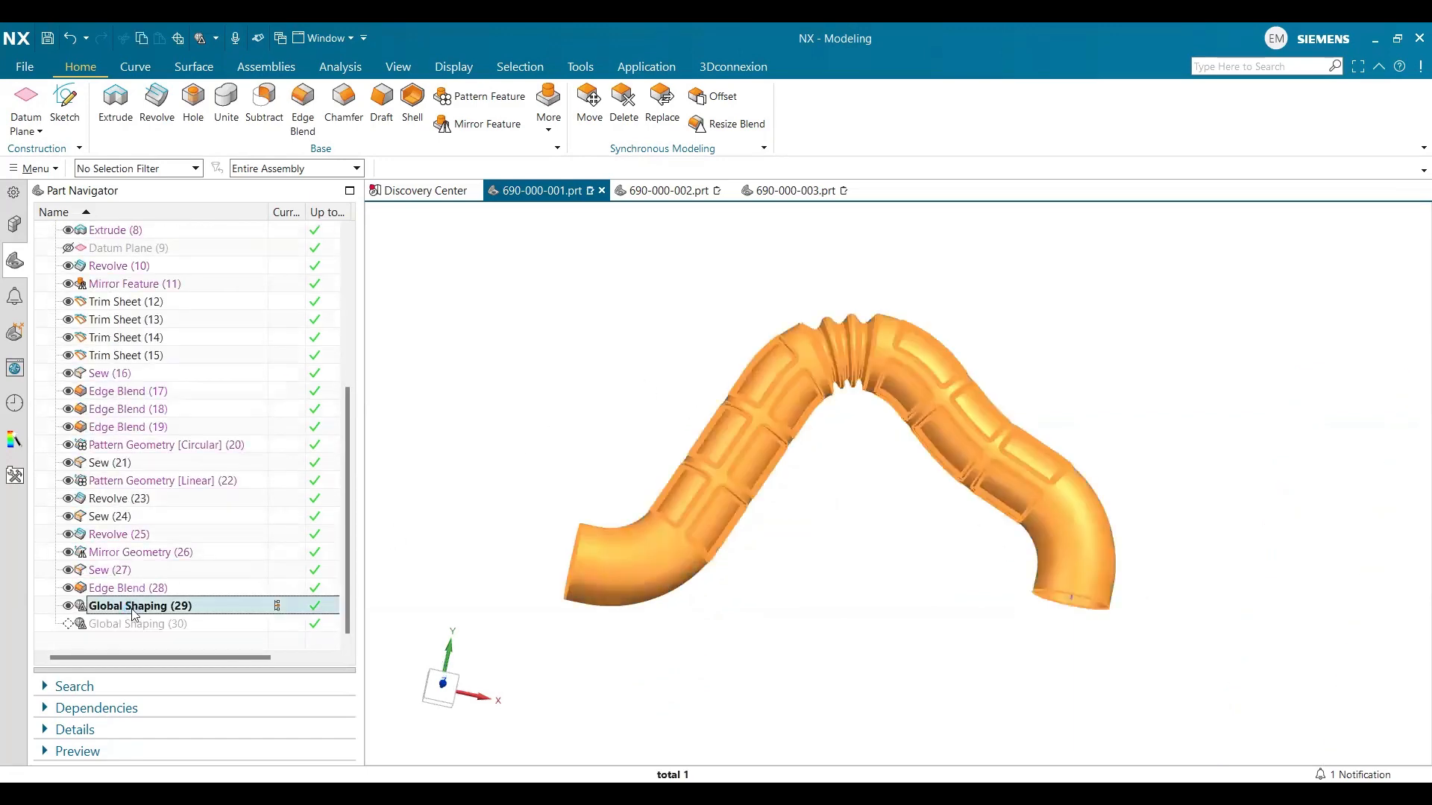
right_click(134, 612)
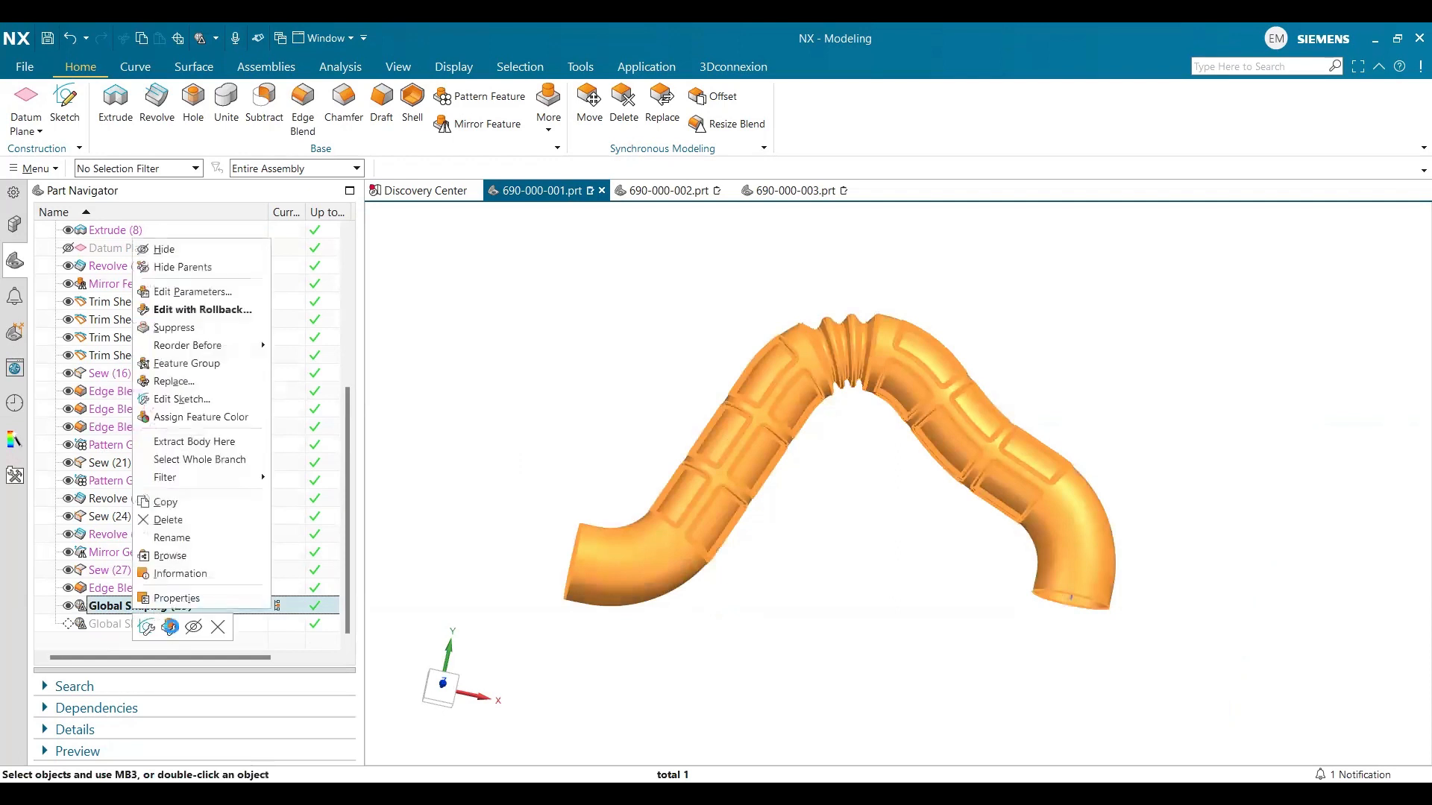
left_click(170, 627)
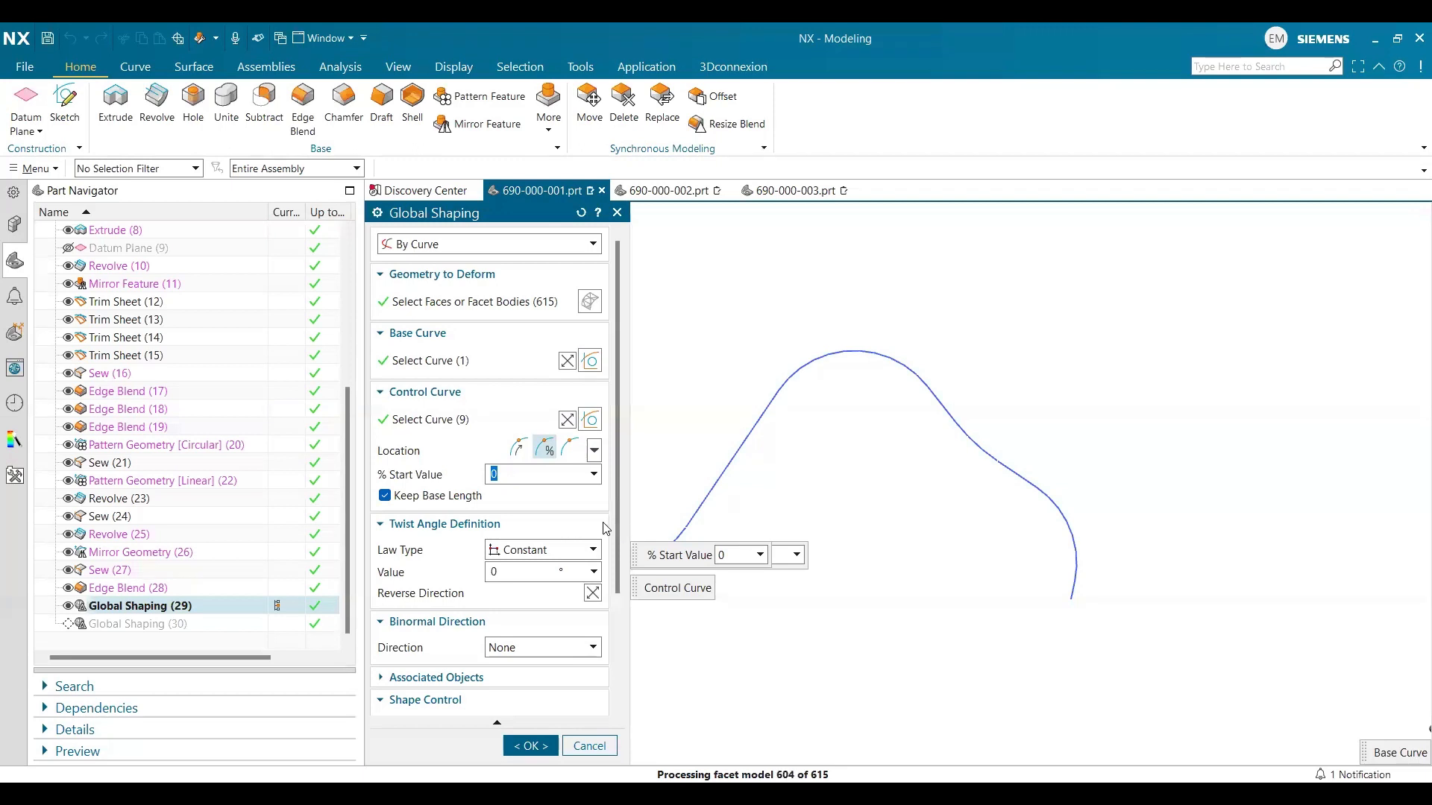
left_click_drag(616, 520, 616, 567)
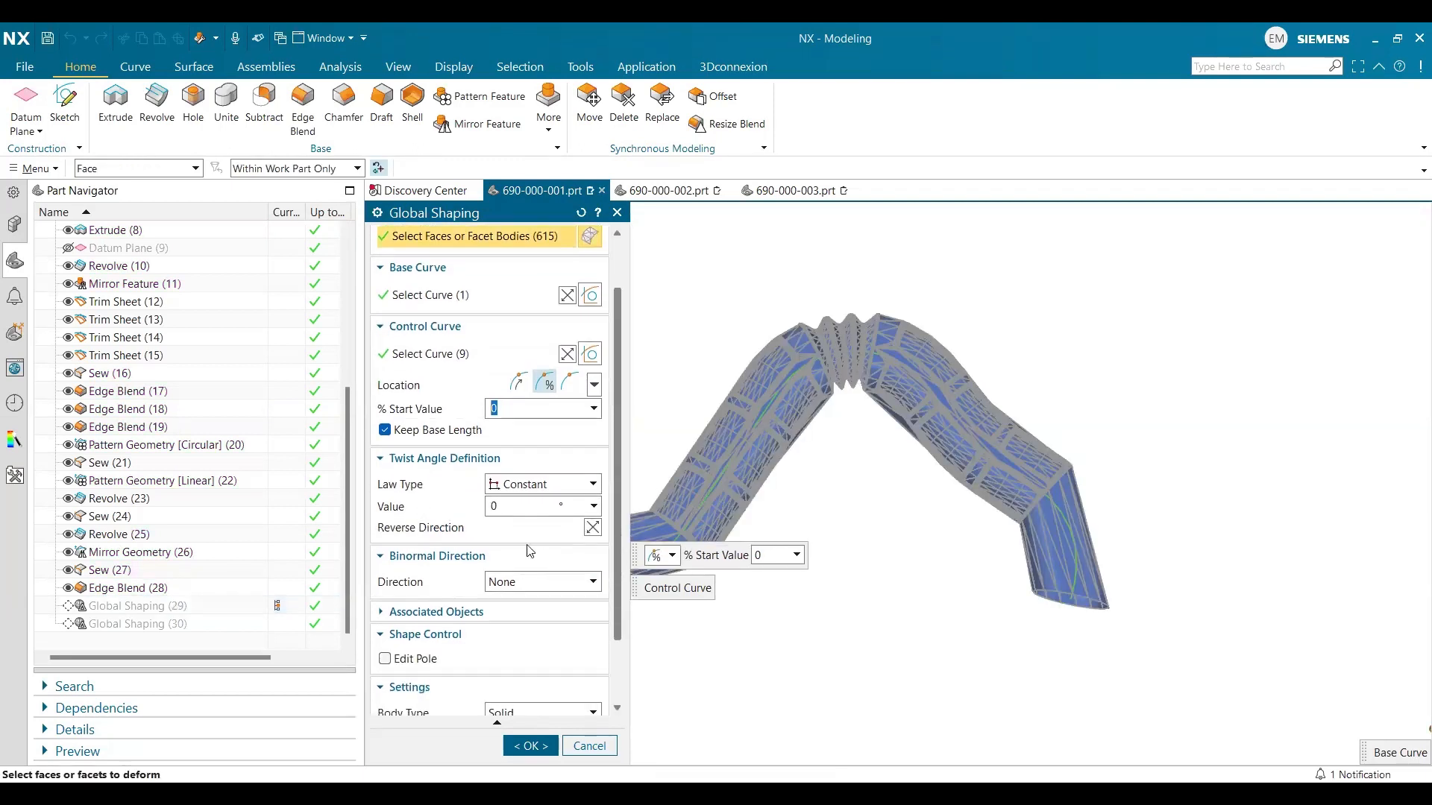
left_click(505, 509)
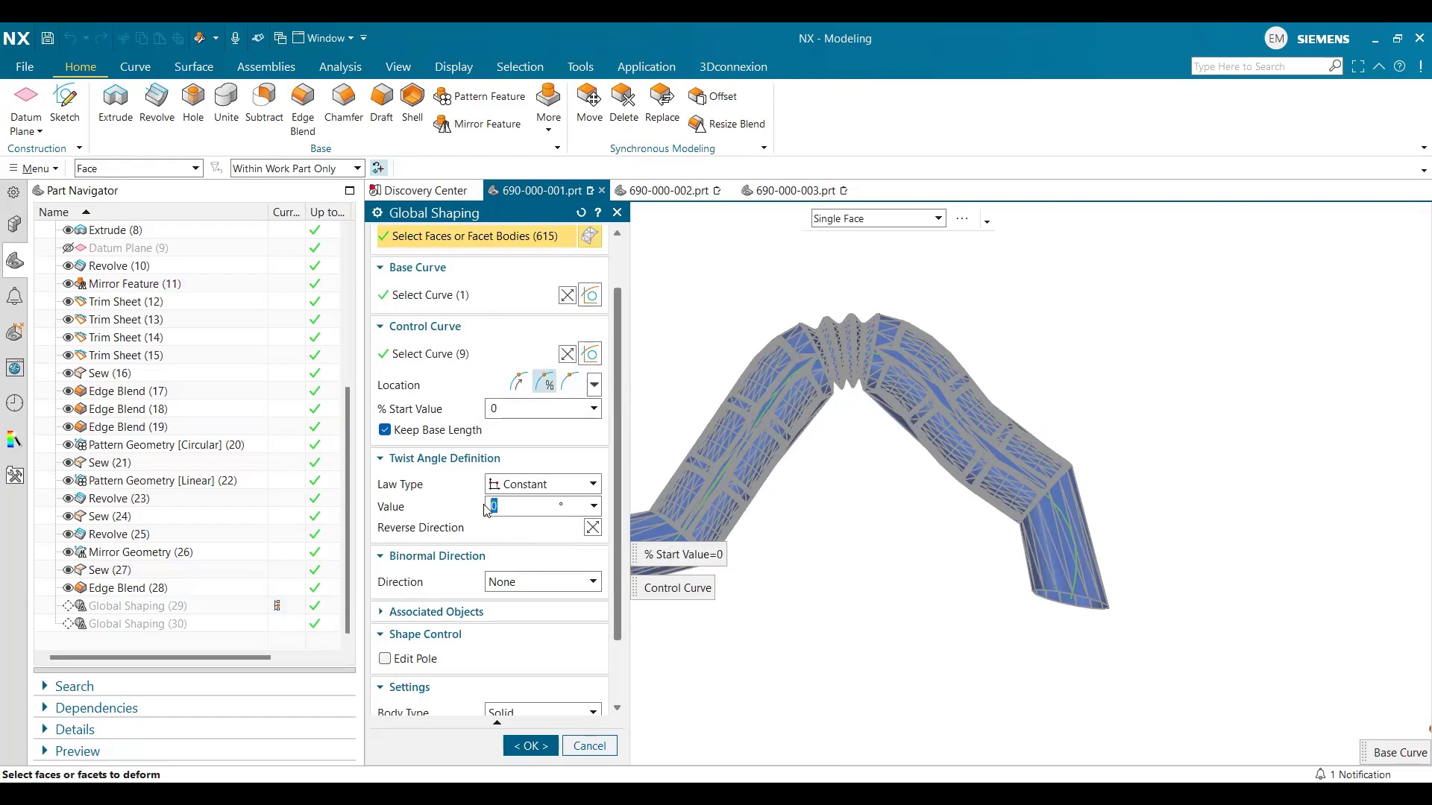
type("15")
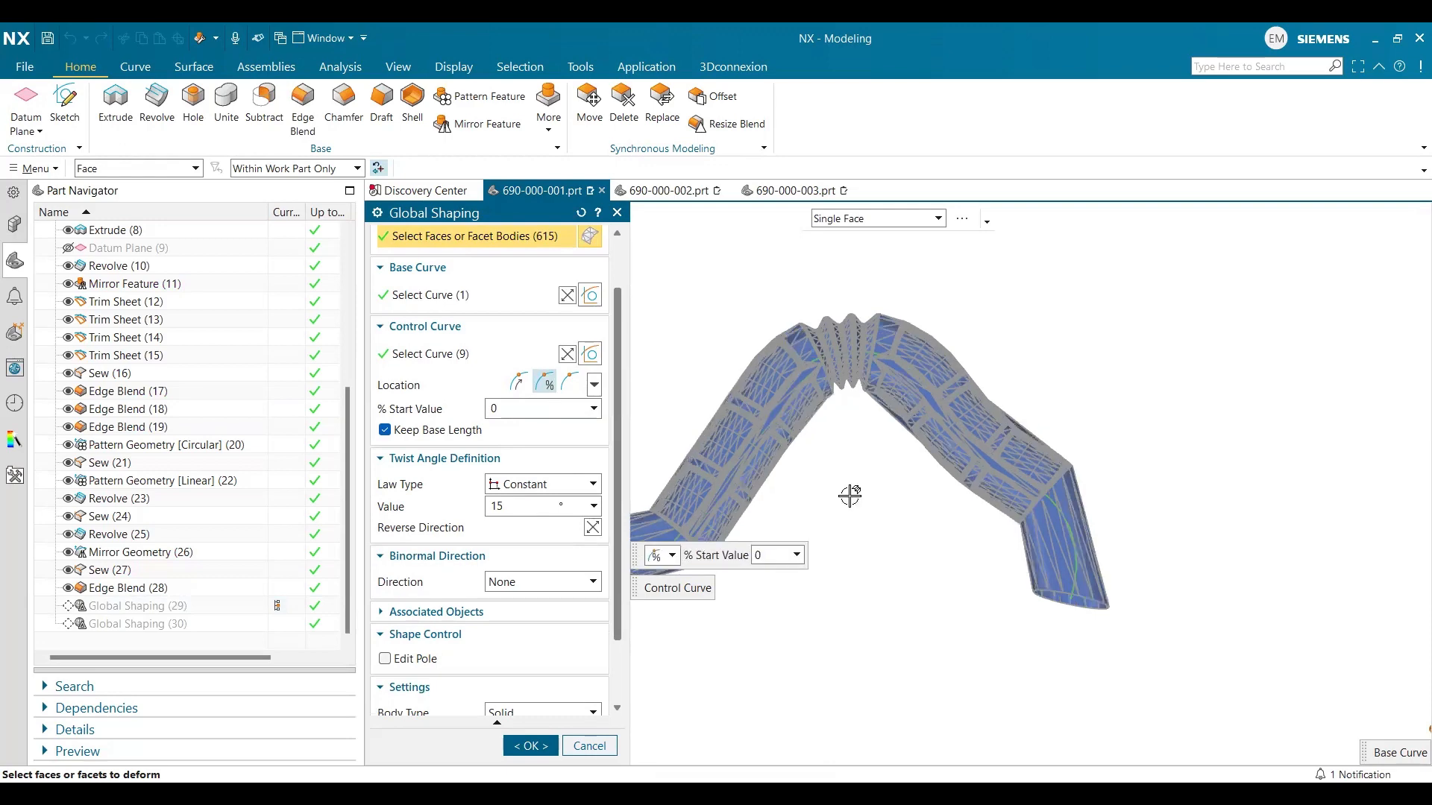
- Examine the previewed tube from the side and up close at the bellows to judge the 15° constant twist
scroll(884, 473, "up", 3)
middle_click_drag(884, 501, 924, 566)
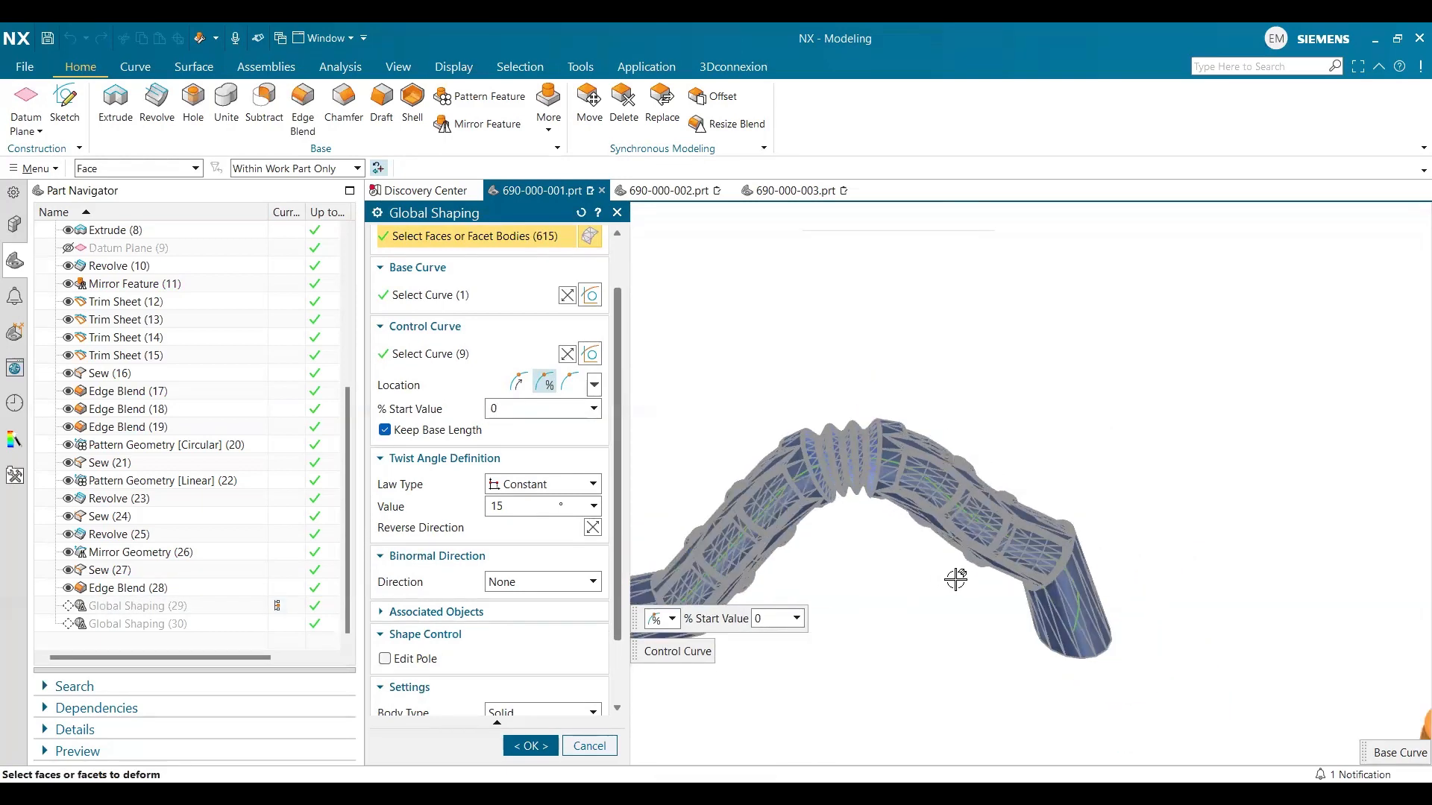
scroll(954, 579, "down", 2)
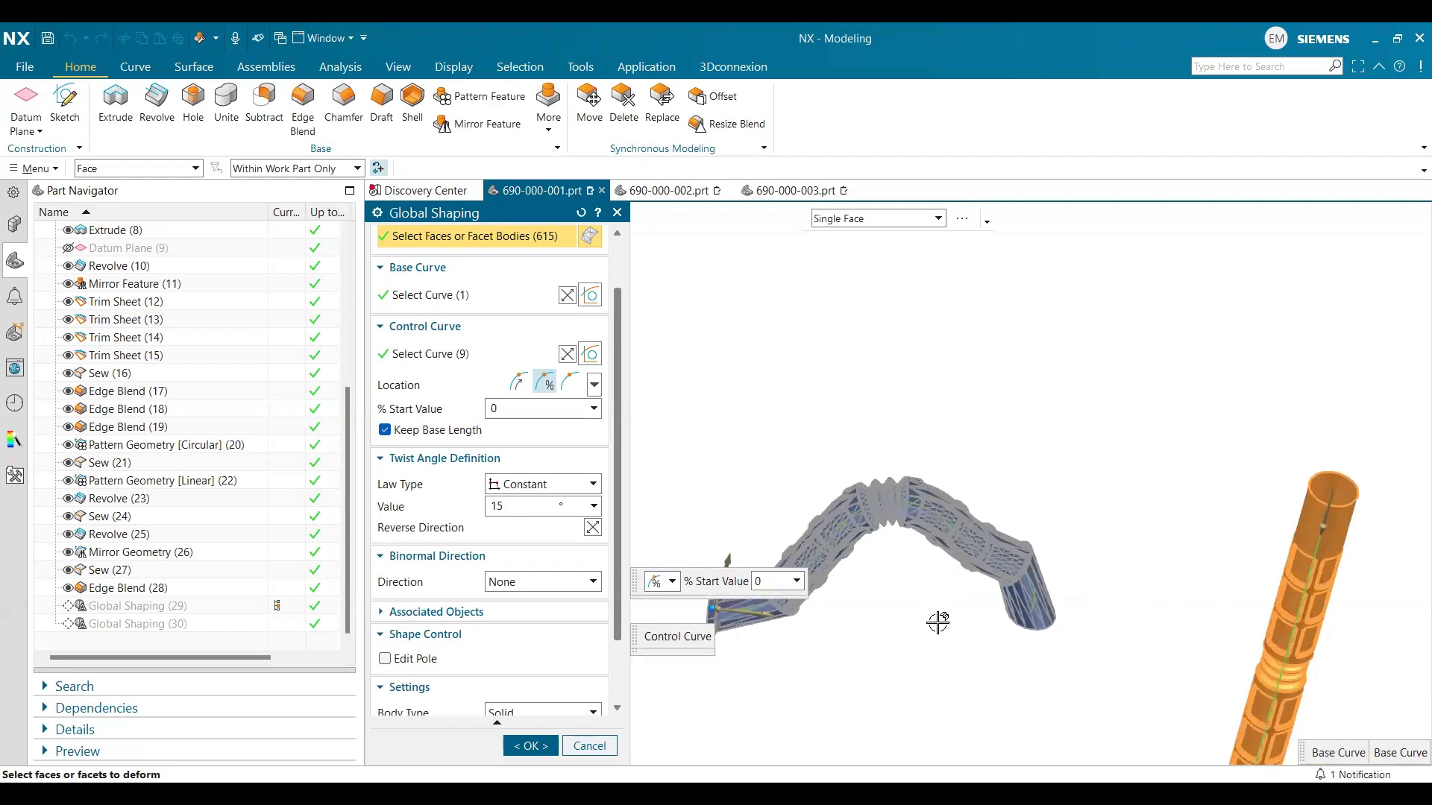
middle_click_drag(933, 620, 850, 641)
scroll(856, 636, "up", 2)
scroll(860, 634, "up", 2)
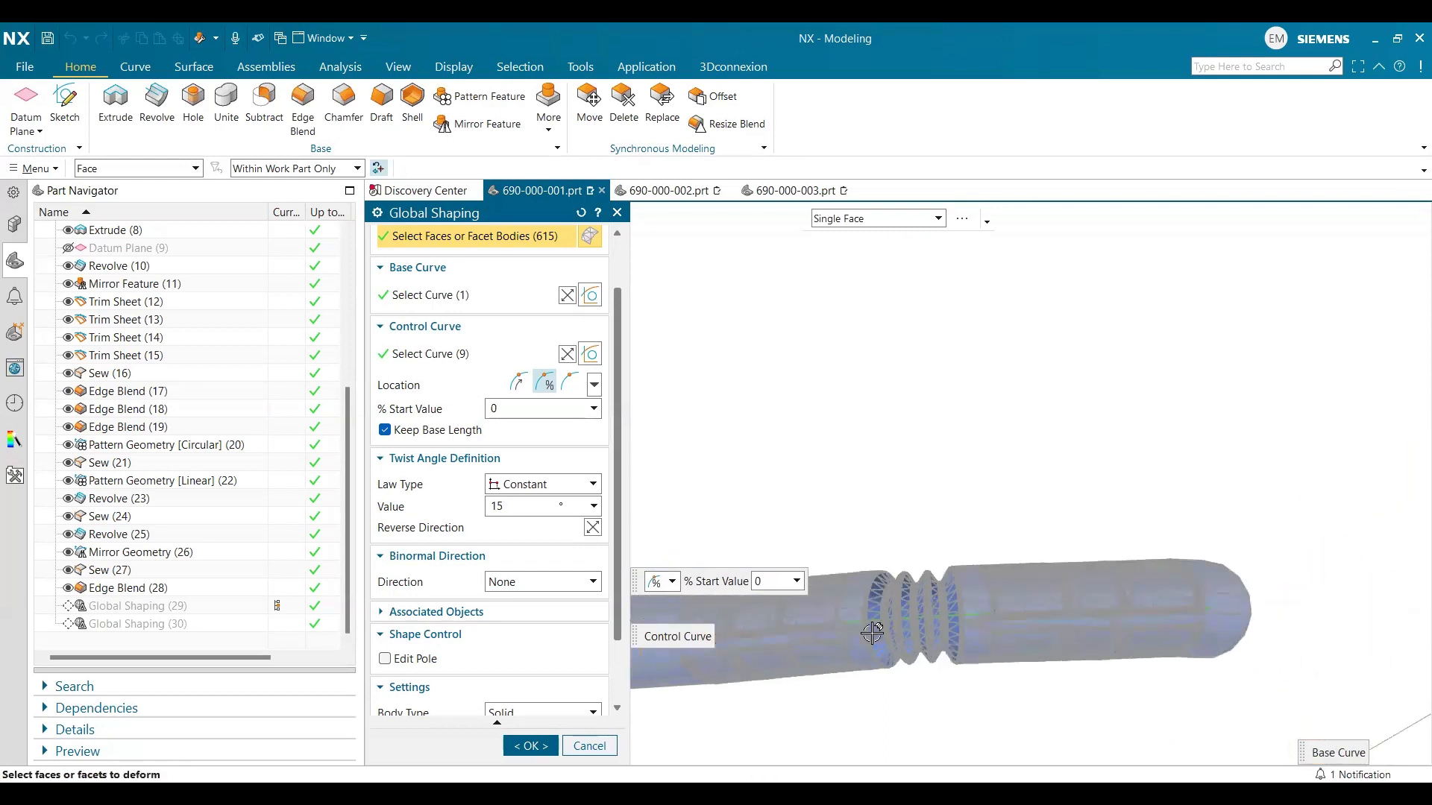
scroll(921, 618, "down", 1)
scroll(942, 611, "down", 3)
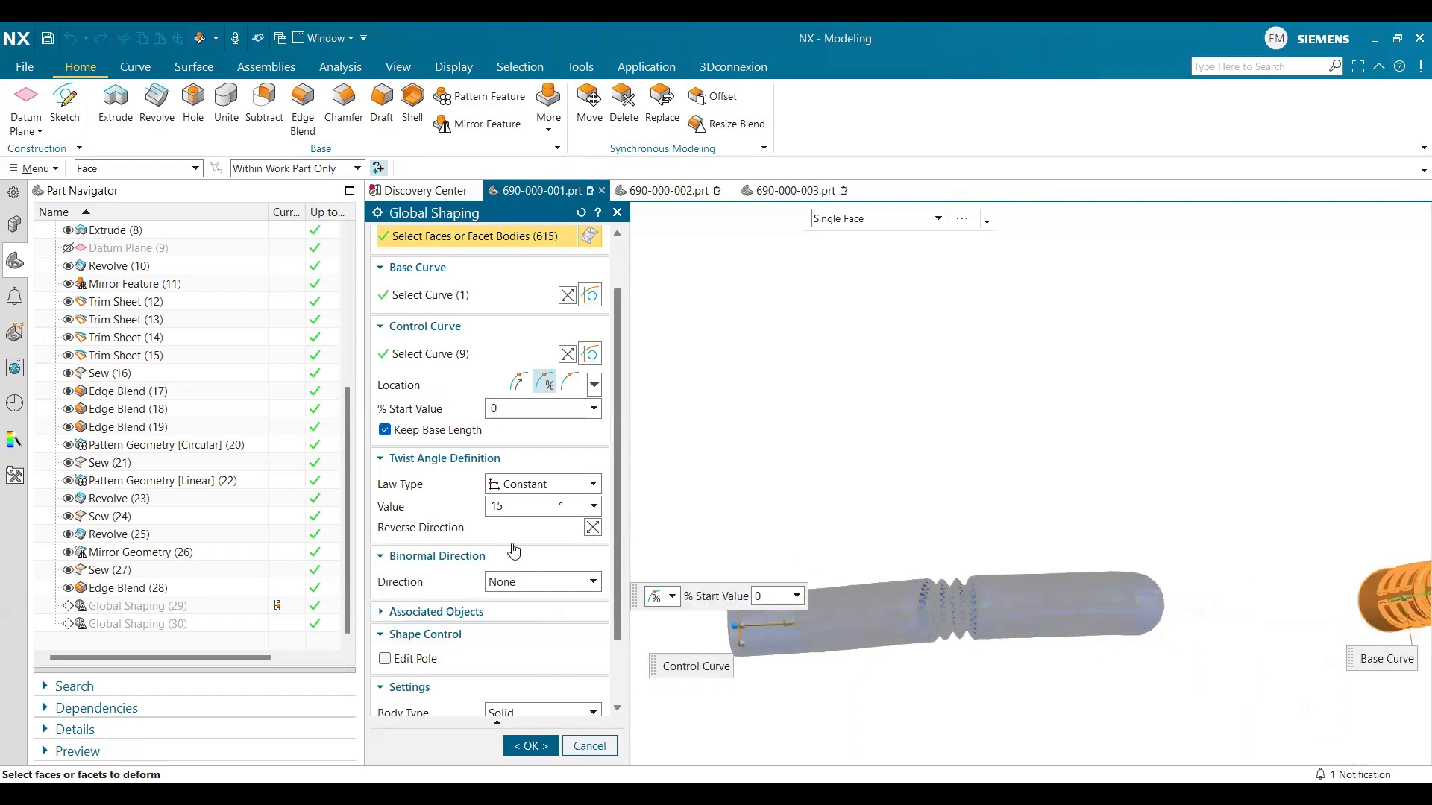
- Change the twist angle law to Linear, edit the end angle and apply the edit to the feature
left_click(522, 484)
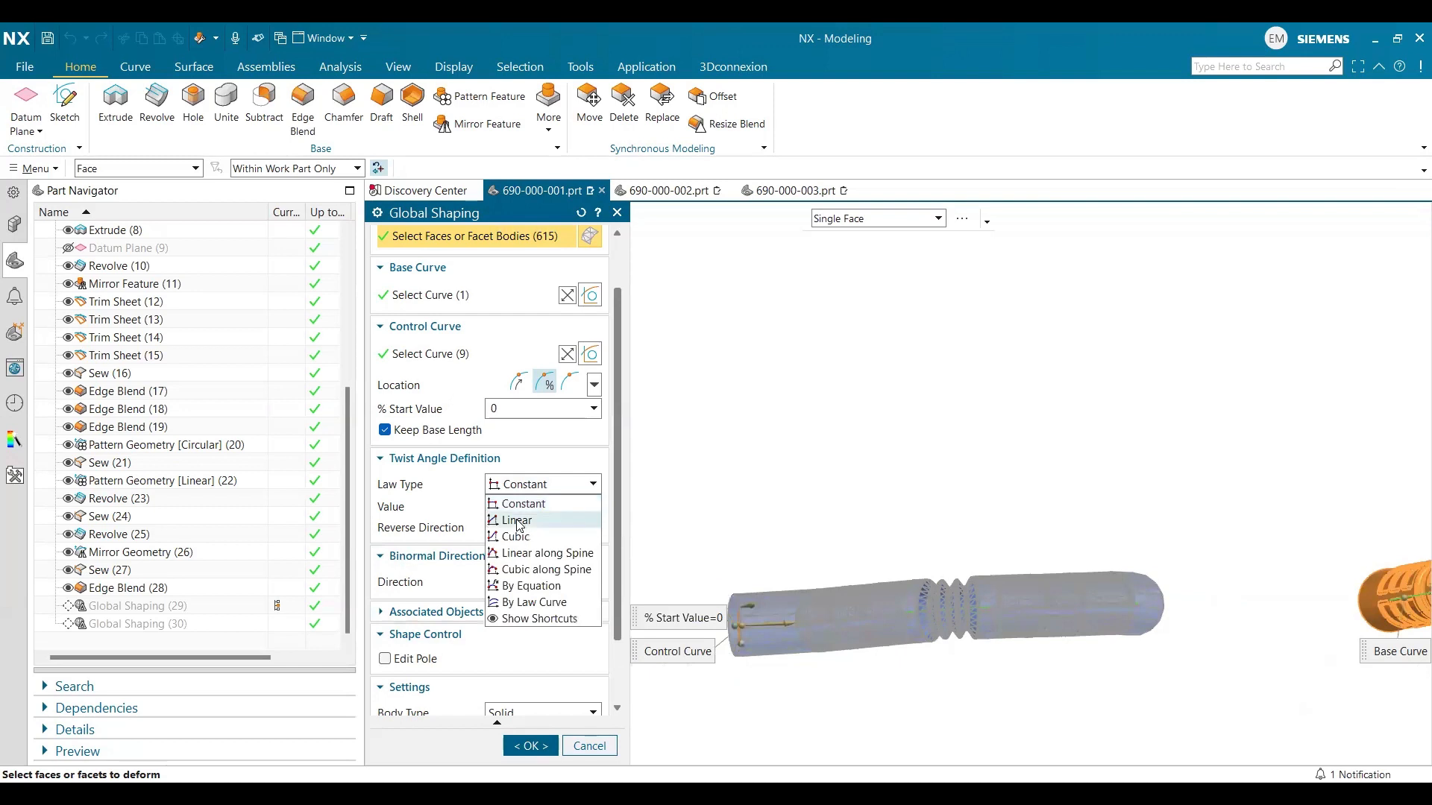
left_click(519, 520)
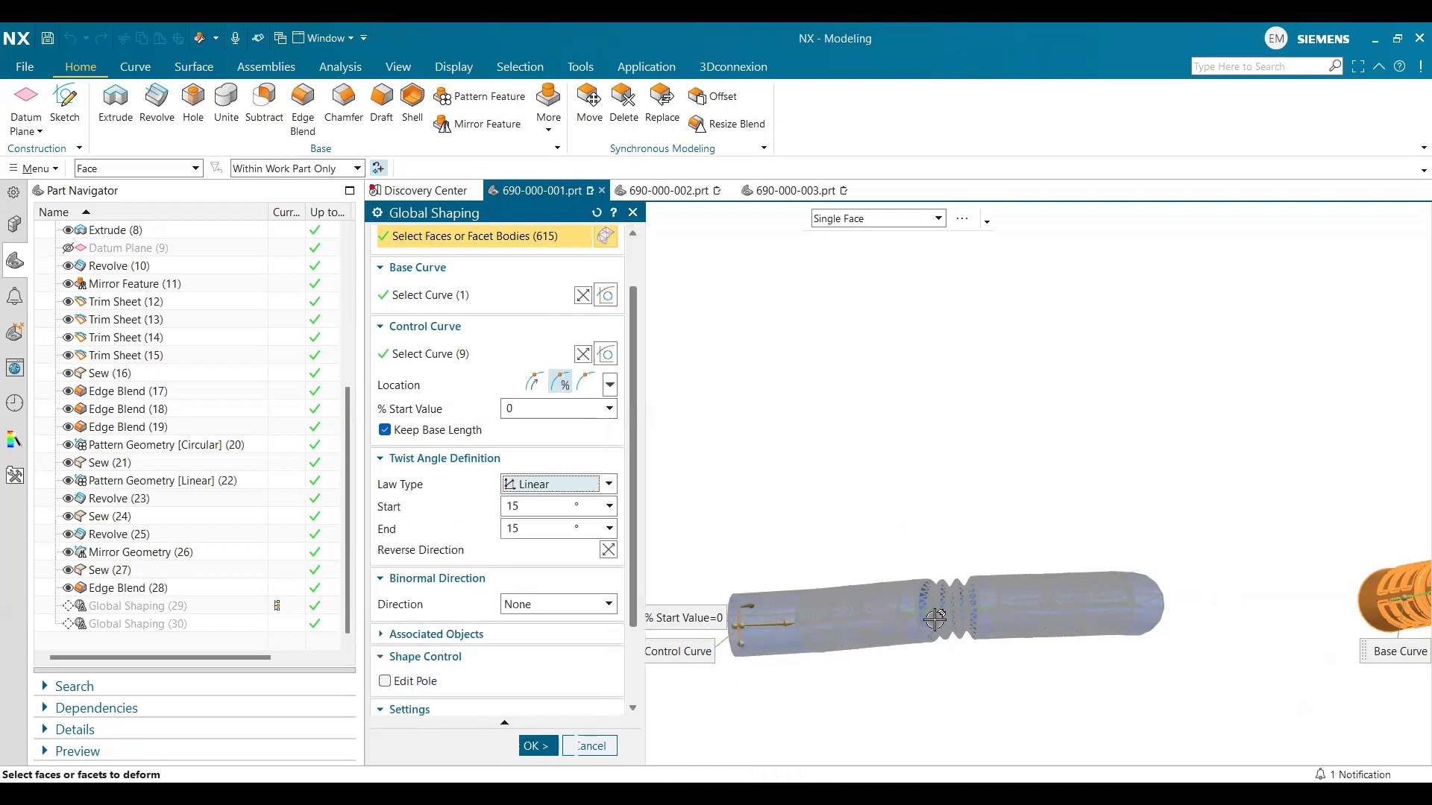
scroll(950, 621, "up", 3)
scroll(949, 621, "down", 4)
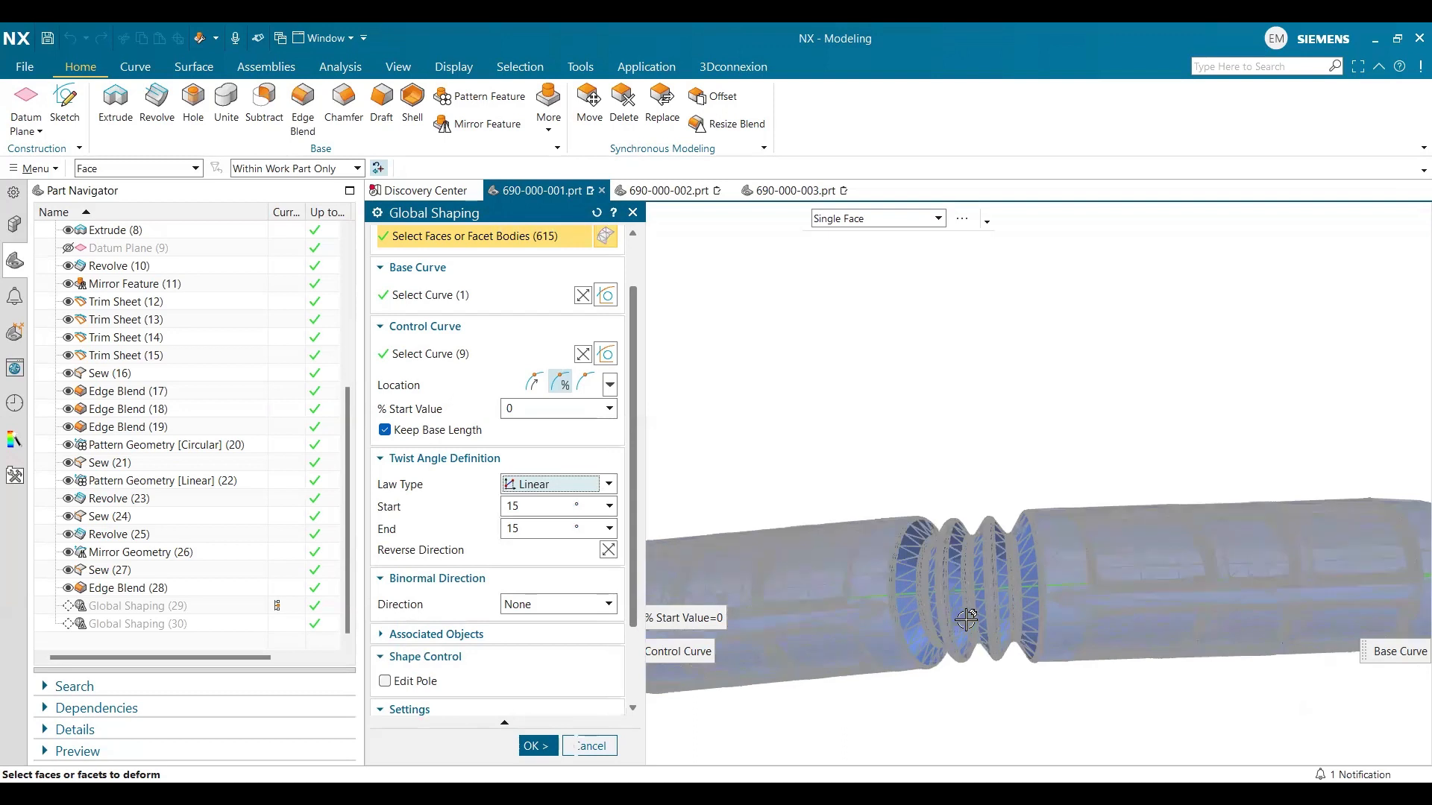
left_click(530, 527)
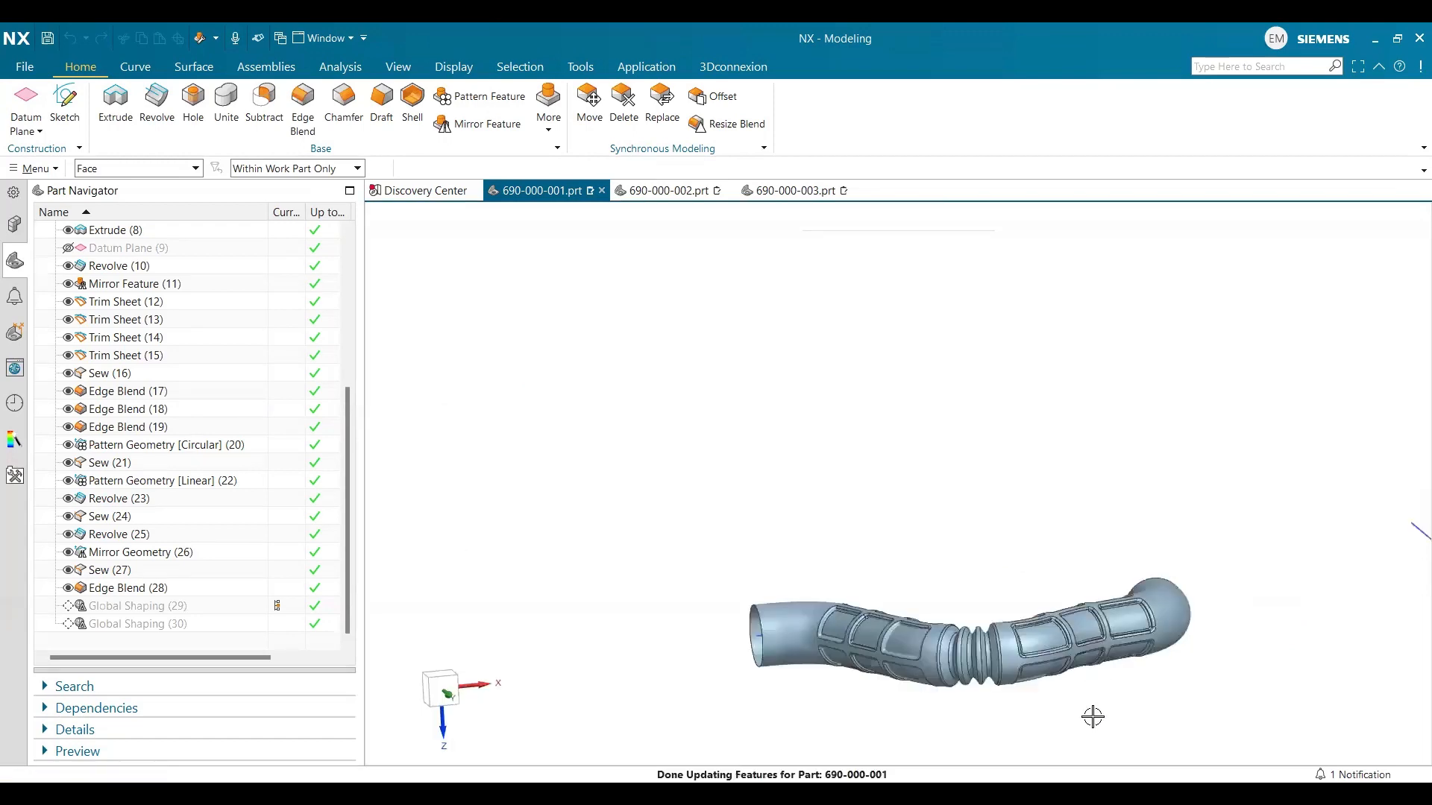
- Examine the updated twisted tube from several angles, including its raised panels, bellows and open ends
scroll(1082, 715, "down", 4)
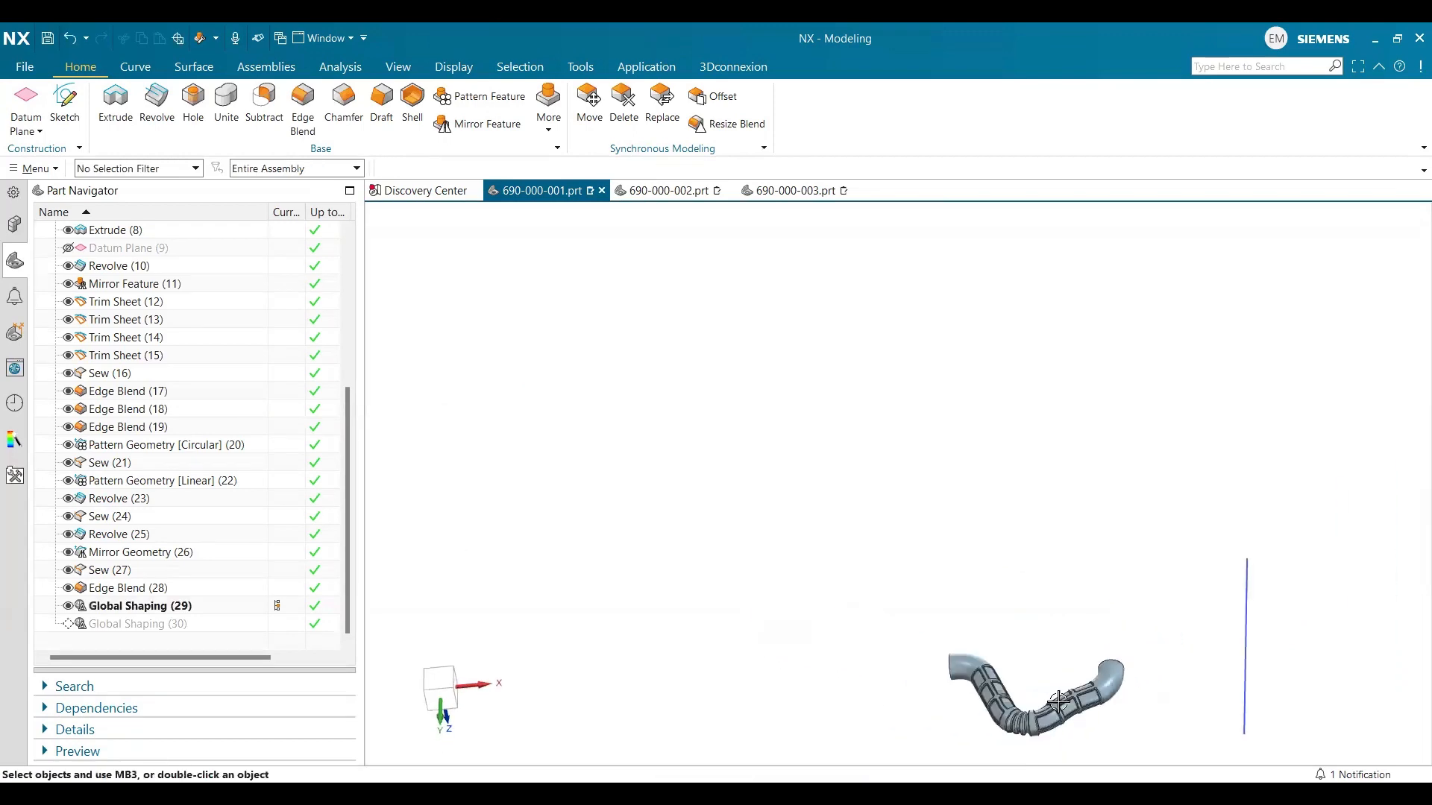
scroll(1042, 716, "up", 6)
middle_click_drag(1035, 715, 1025, 607)
middle_click_drag(1030, 679, 1022, 619)
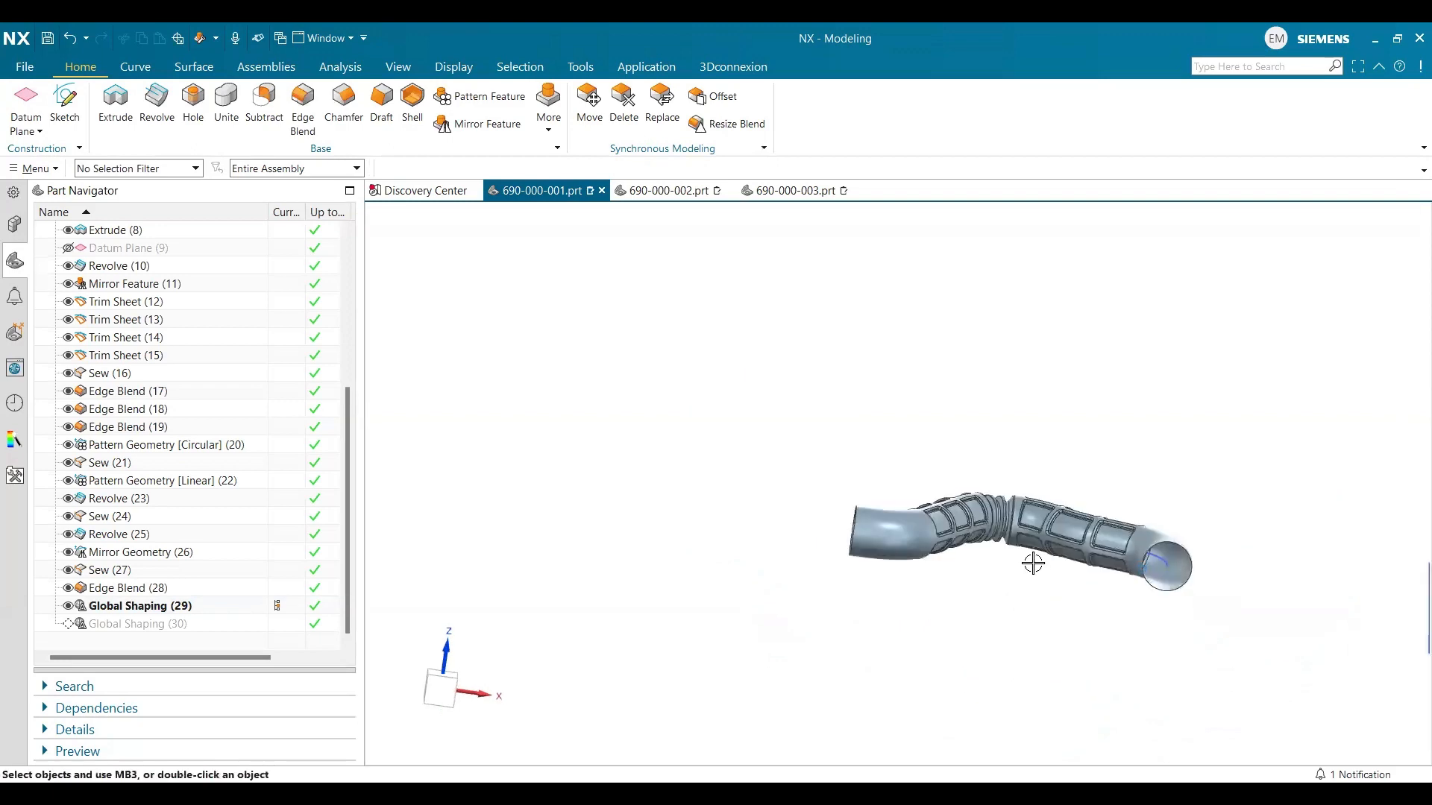
scroll(999, 544, "up", 3)
middle_click_drag(964, 524, 892, 518)
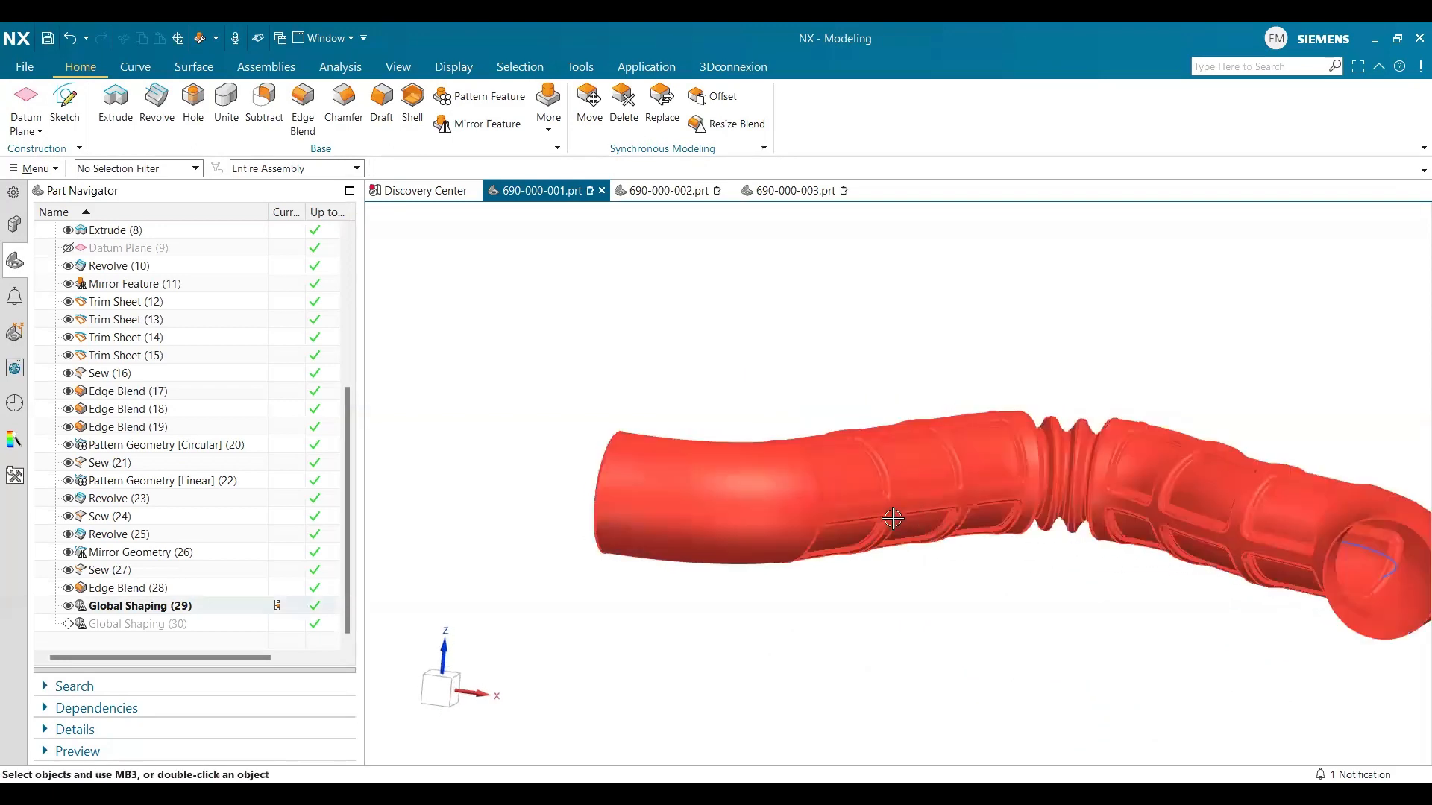
middle_click_drag(1173, 592, 1181, 633)
scroll(1182, 633, "down", 4)
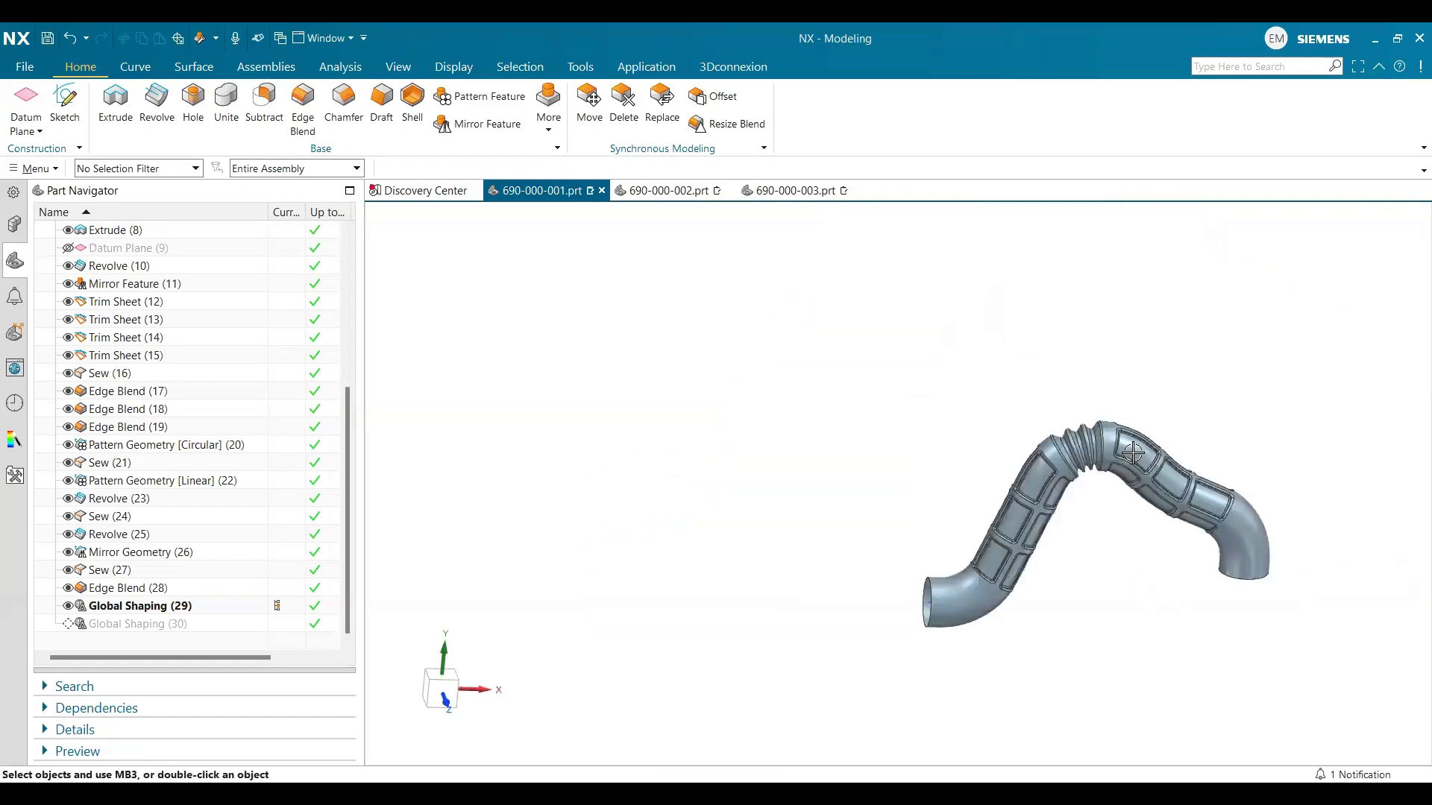
scroll(1133, 452, "up", 3)
middle_click_drag(1110, 437, 1117, 424)
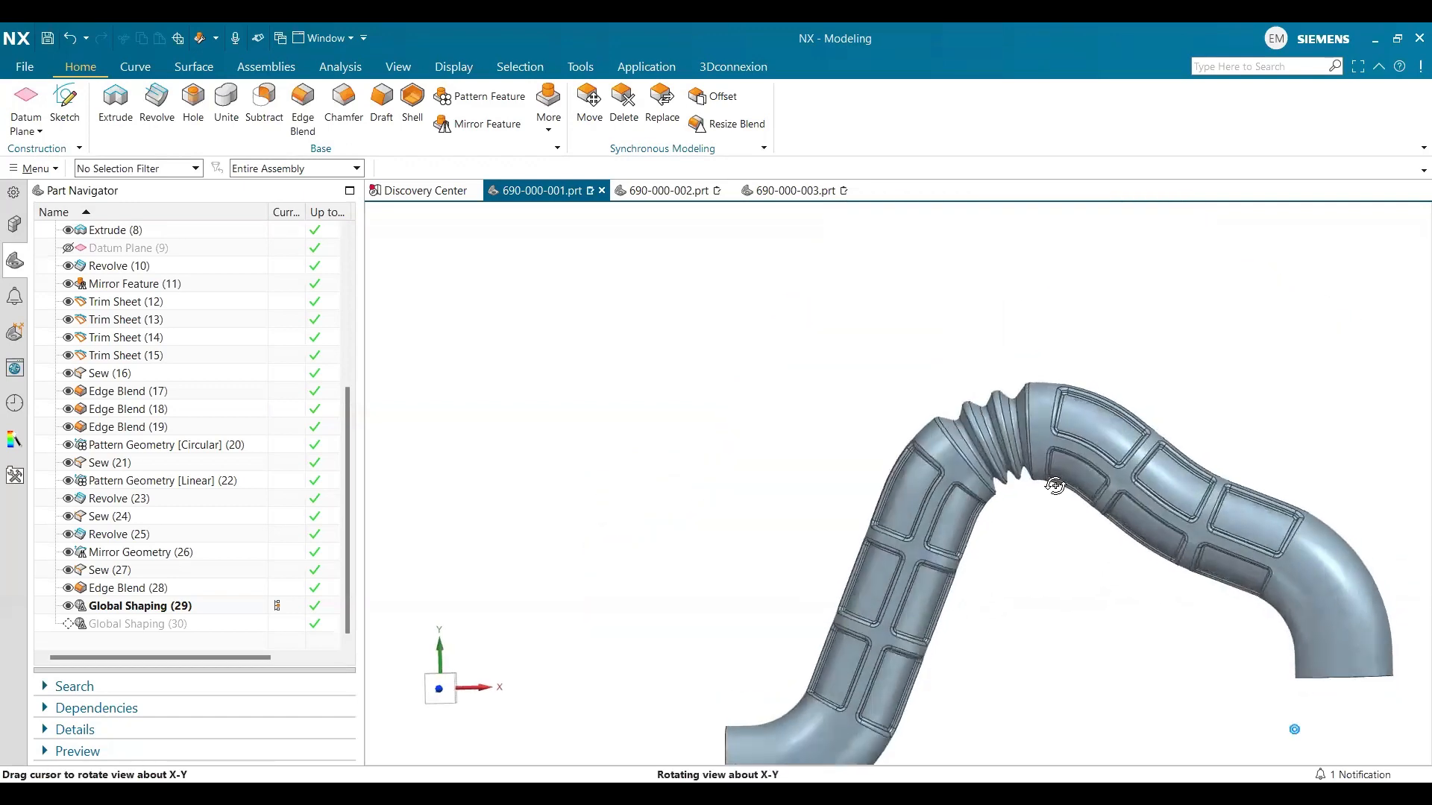
scroll(1014, 500, "up", 2)
scroll(1015, 500, "down", 2)
middle_click_drag(1031, 479, 1061, 573)
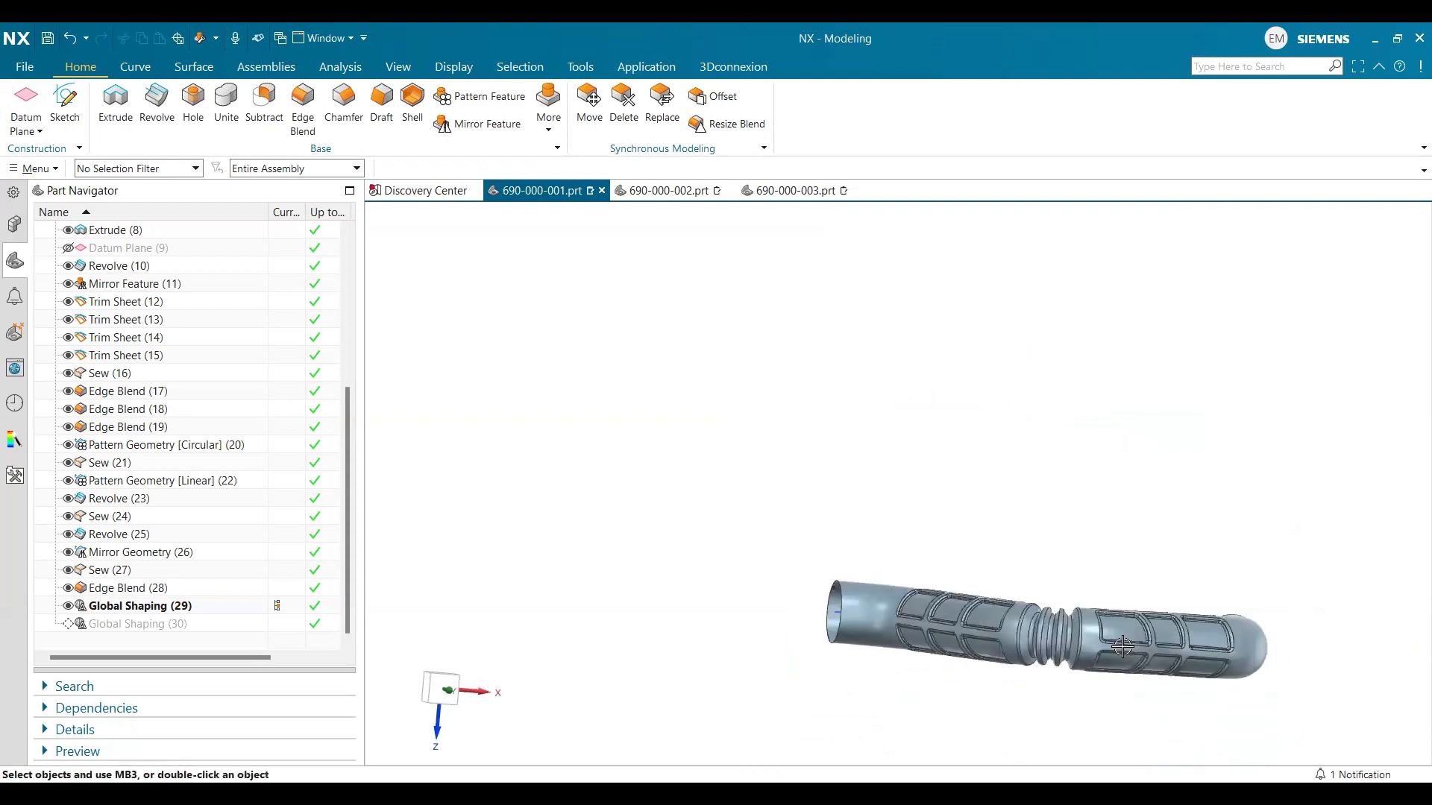
scroll(1101, 680, "up", 2)
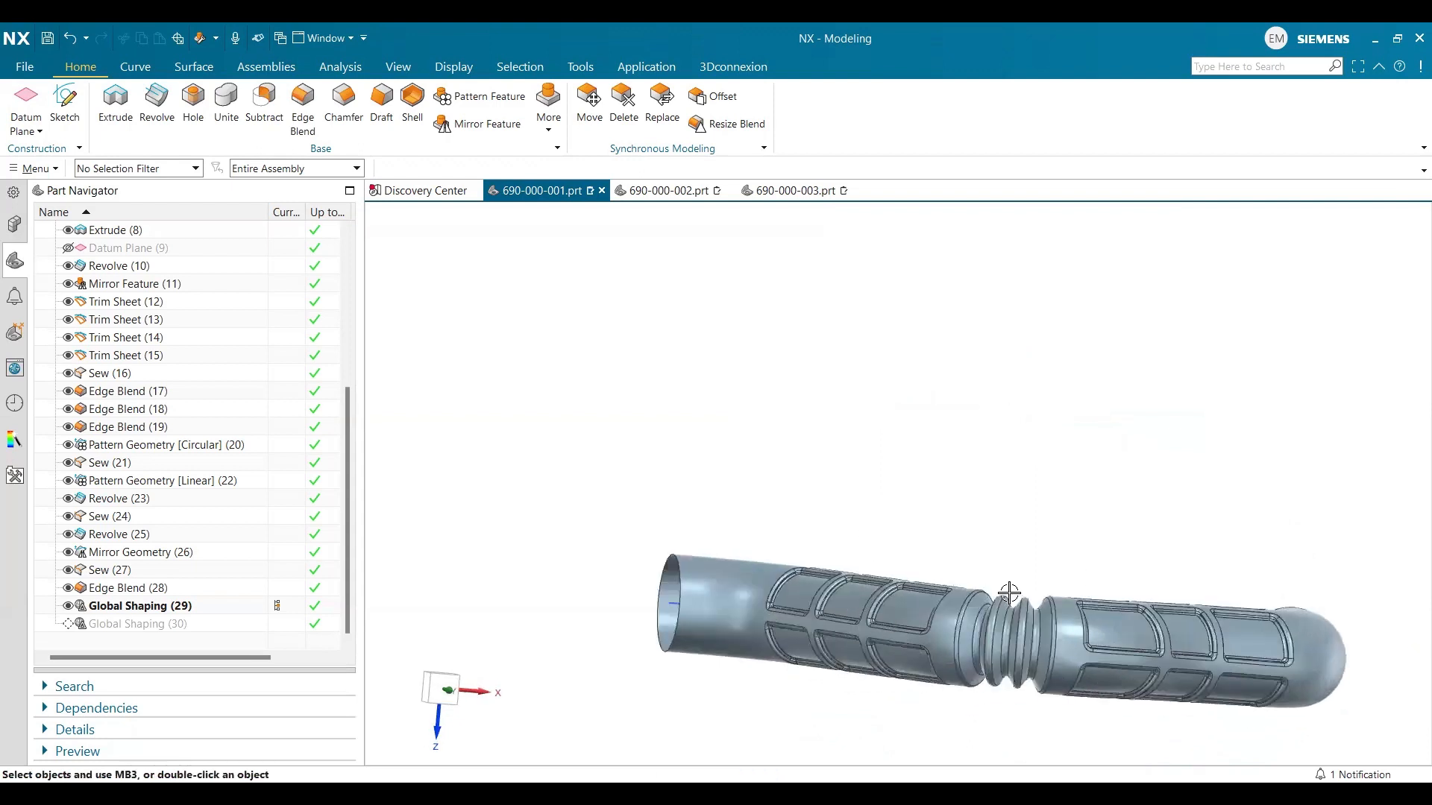
middle_click_drag(1009, 591, 998, 593)
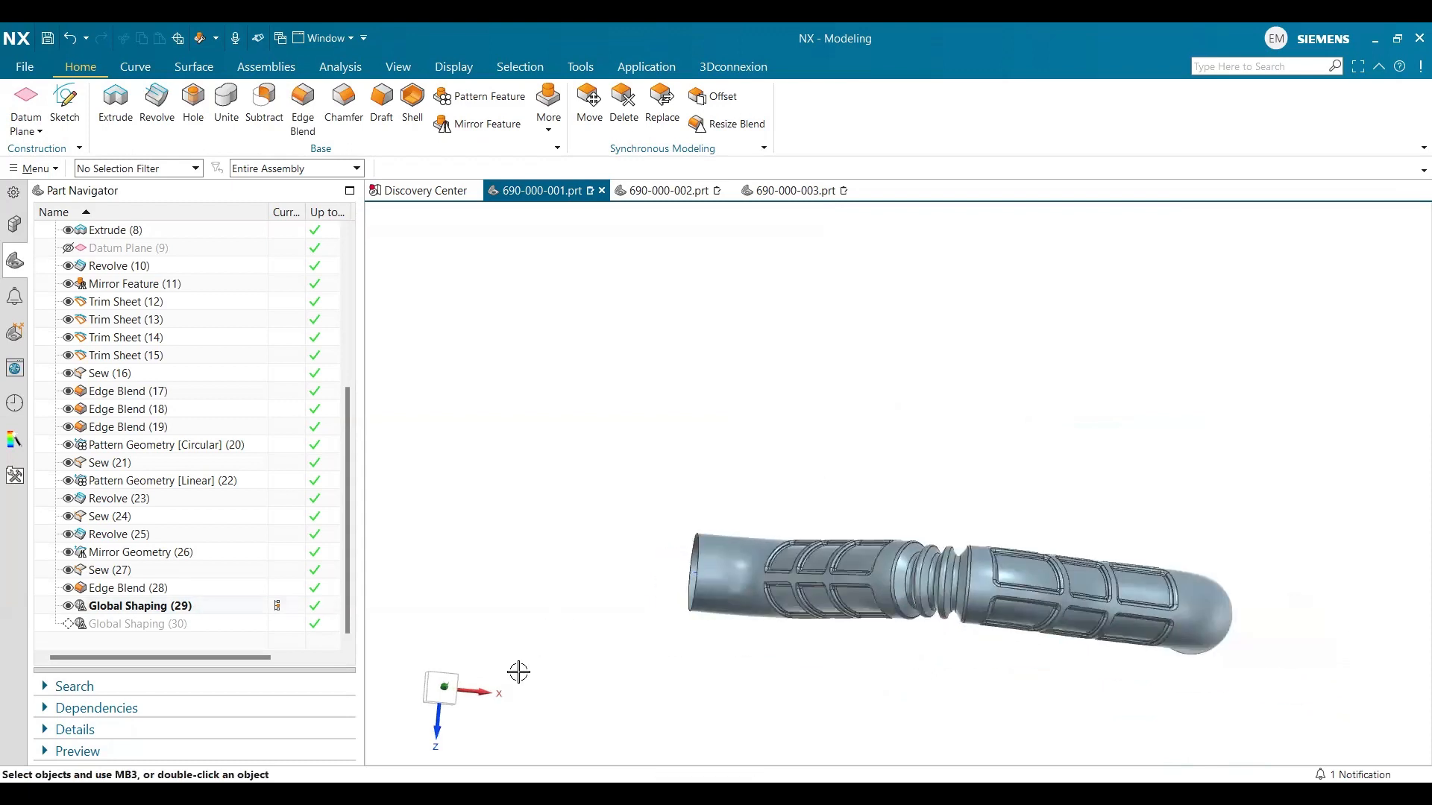
- View the tube squarely along the Y axis and compare how the raised panels twist on both sides of the bellows
left_click(443, 688)
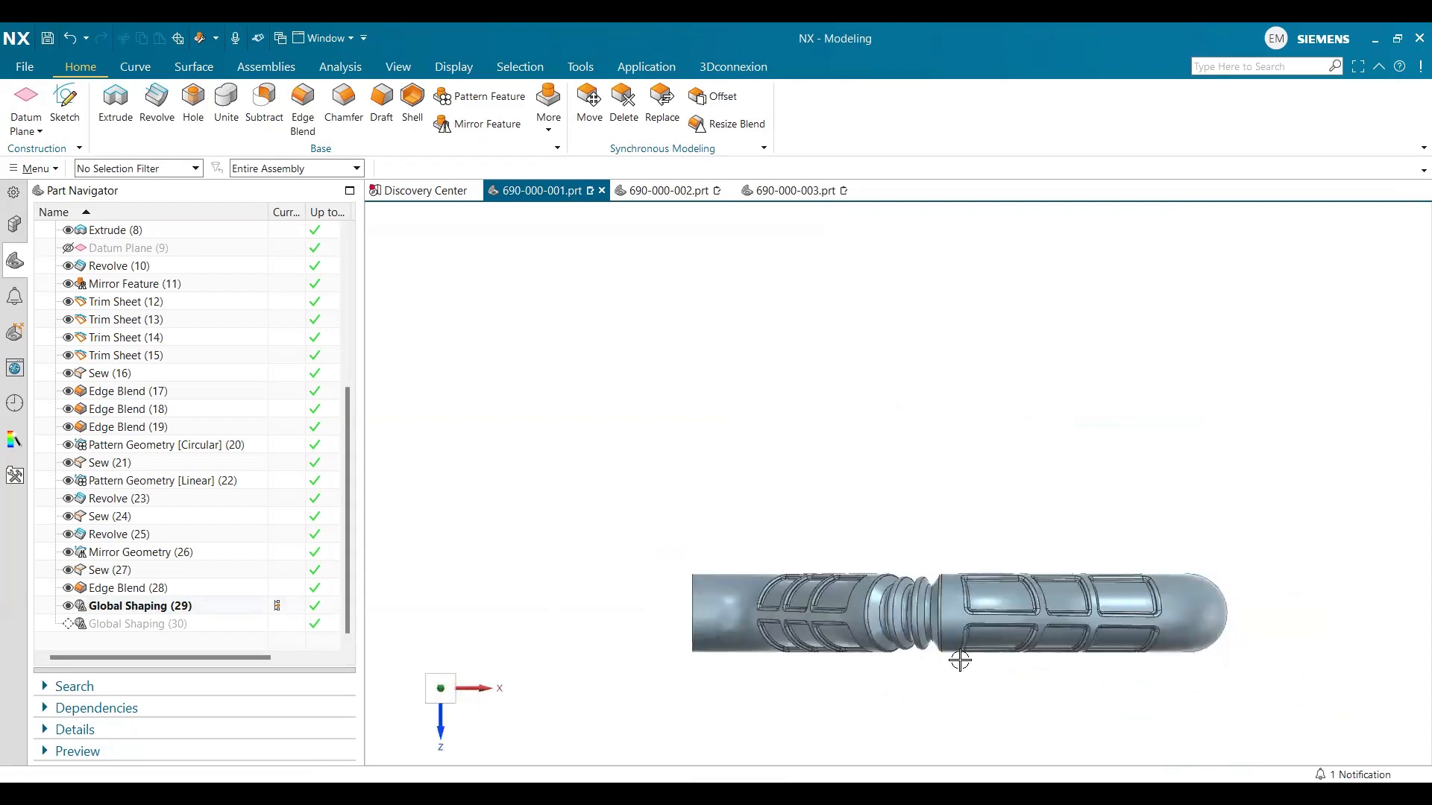
scroll(960, 661, "down", 2)
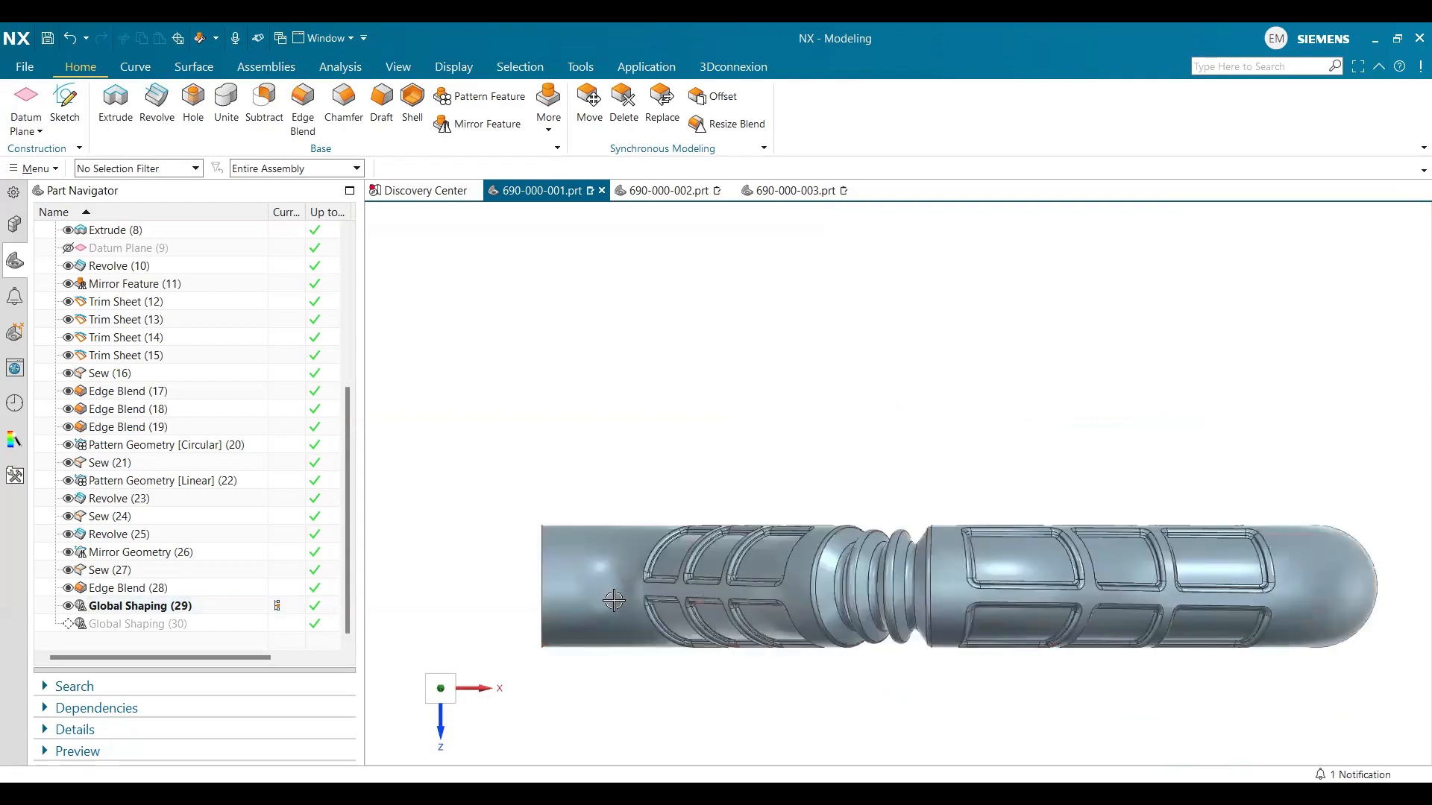
scroll(614, 600, "down", 4)
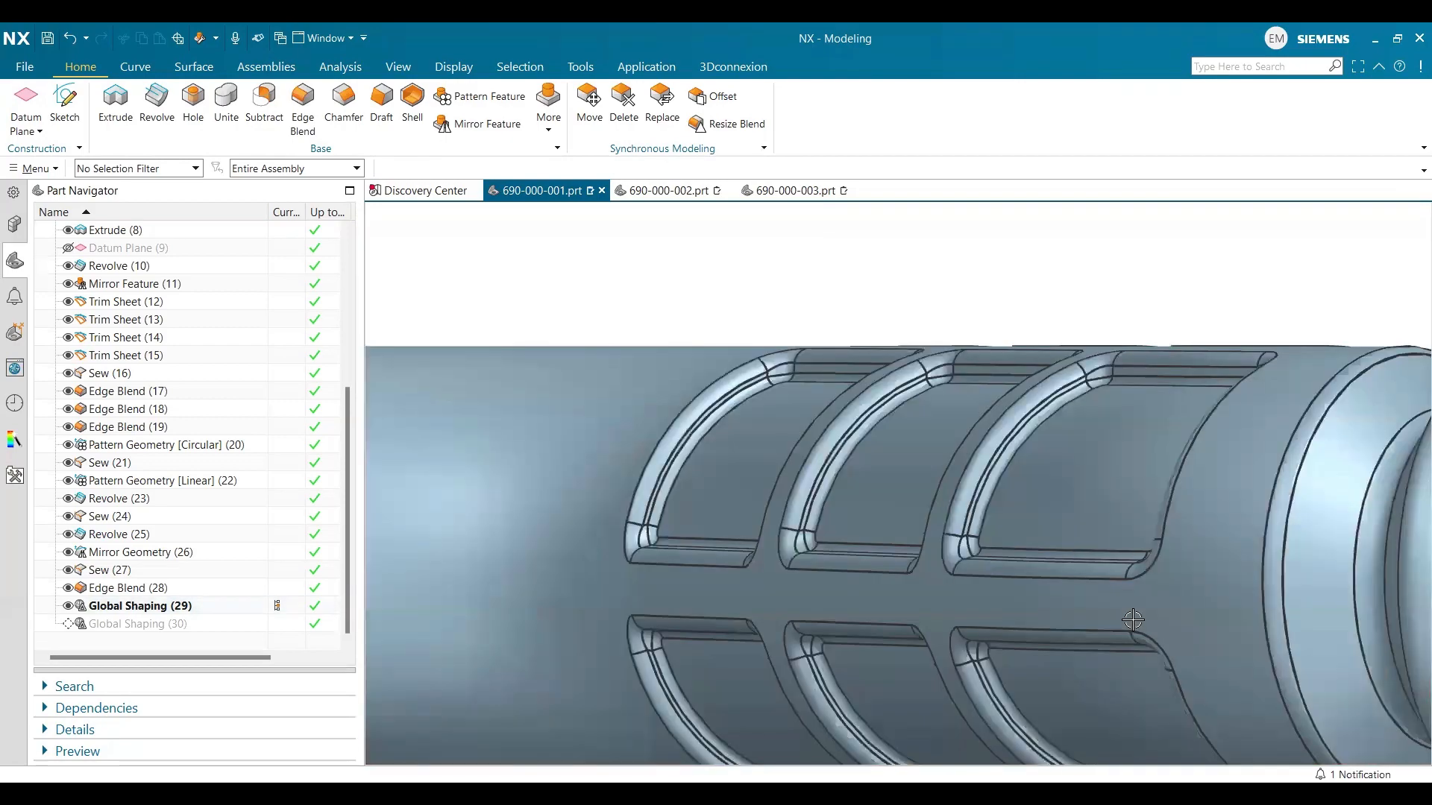
left_click(1039, 604)
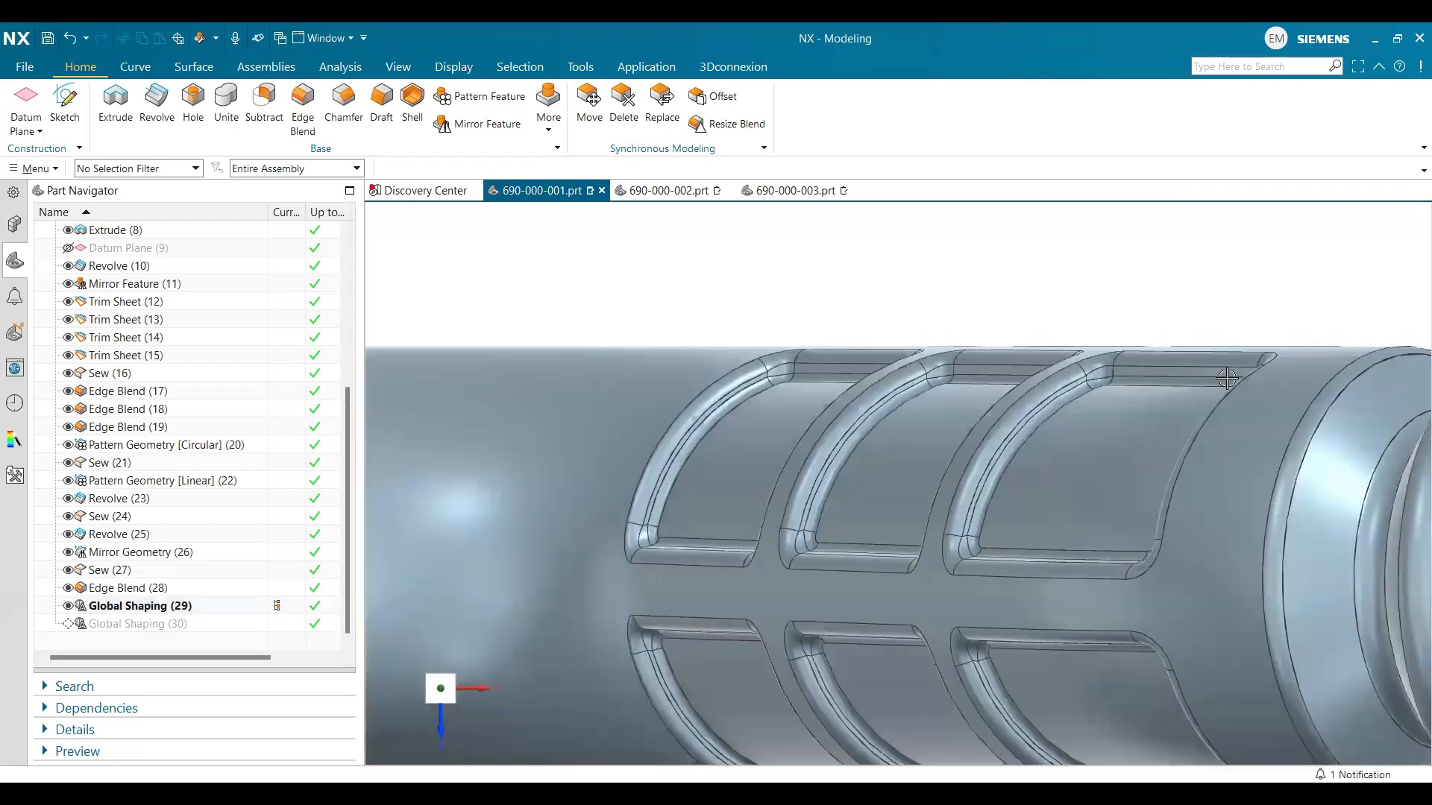
scroll(1226, 379, "up", 5)
scroll(1247, 440, "down", 3)
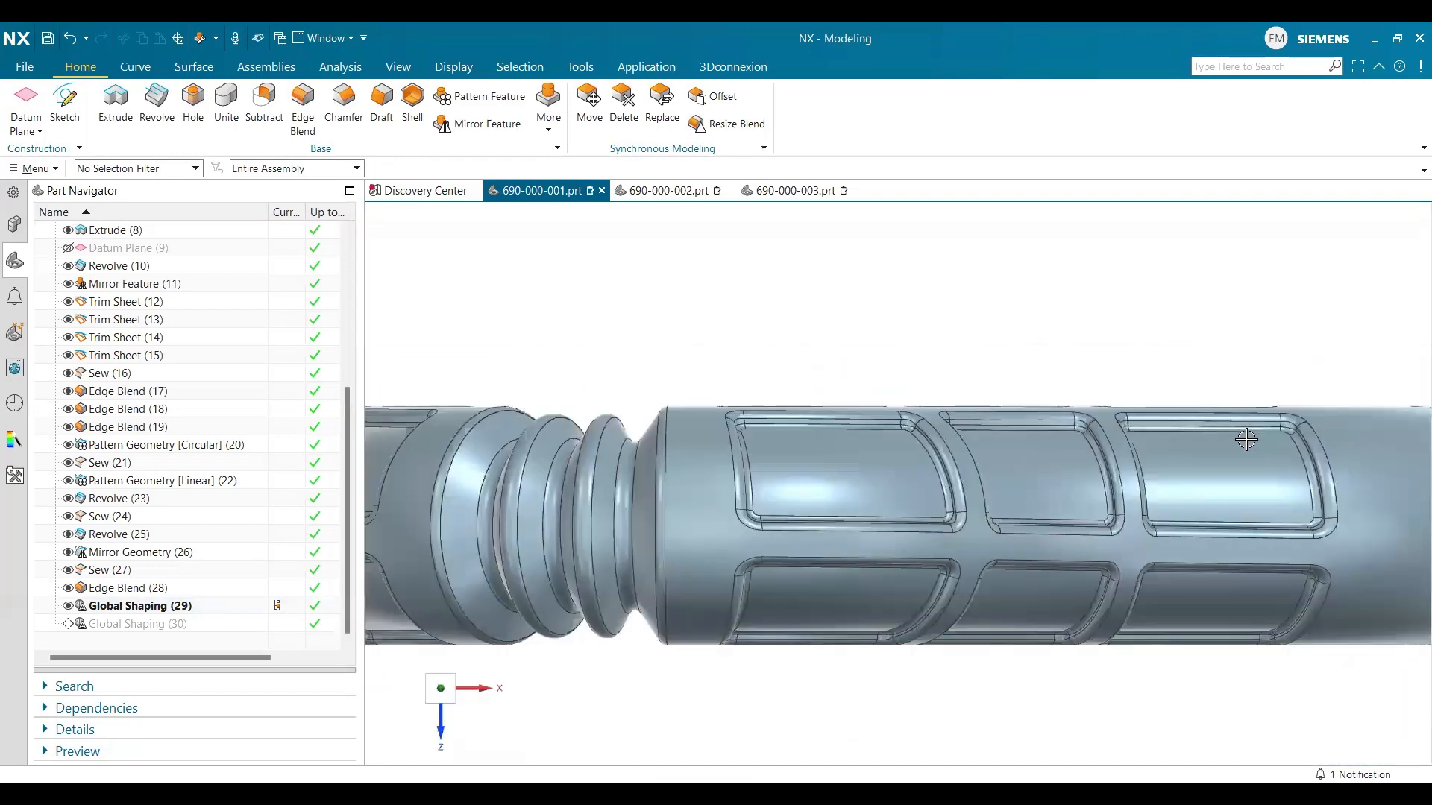
scroll(1189, 447, "down", 2)
scroll(970, 404, "up", 5)
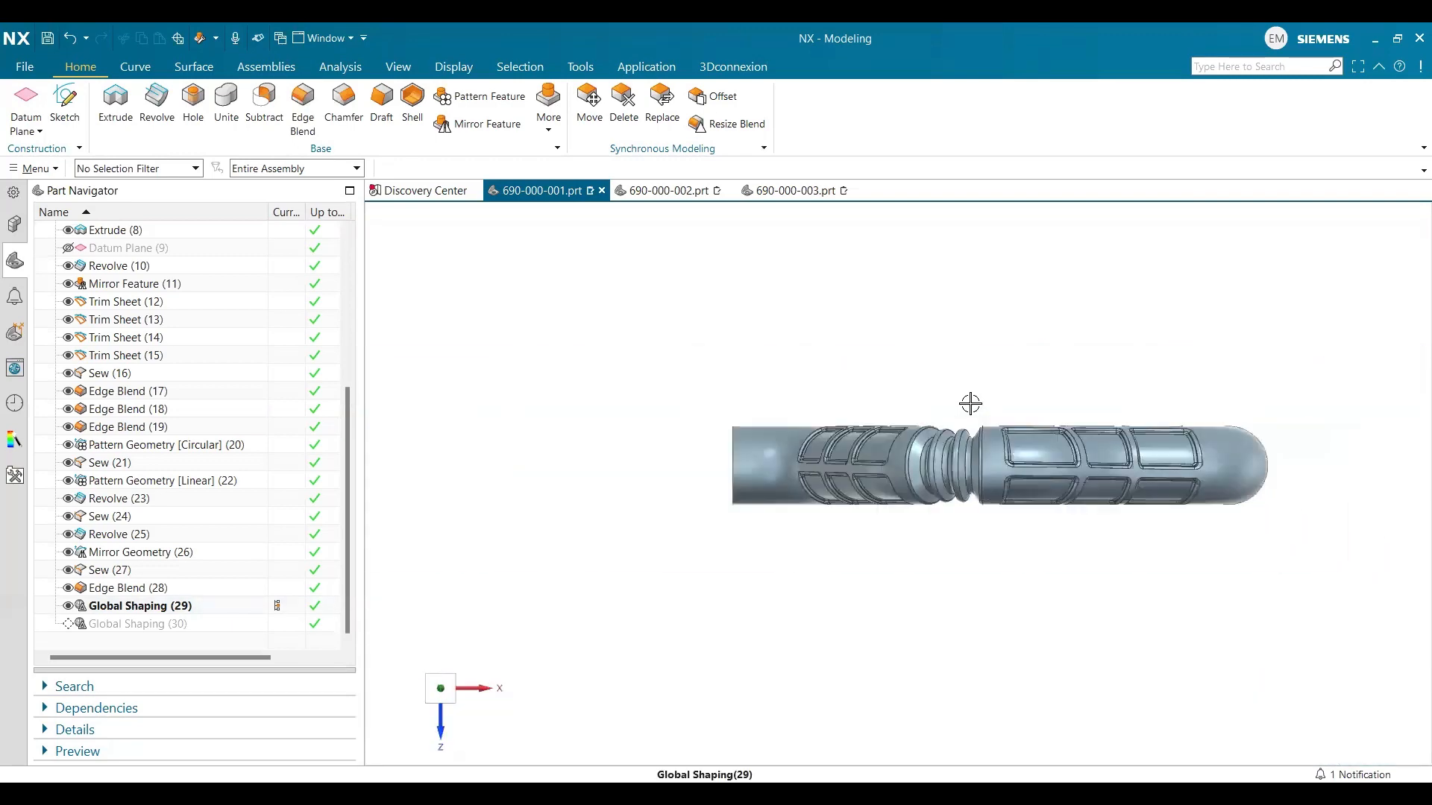
middle_click_drag(970, 404, 997, 543)
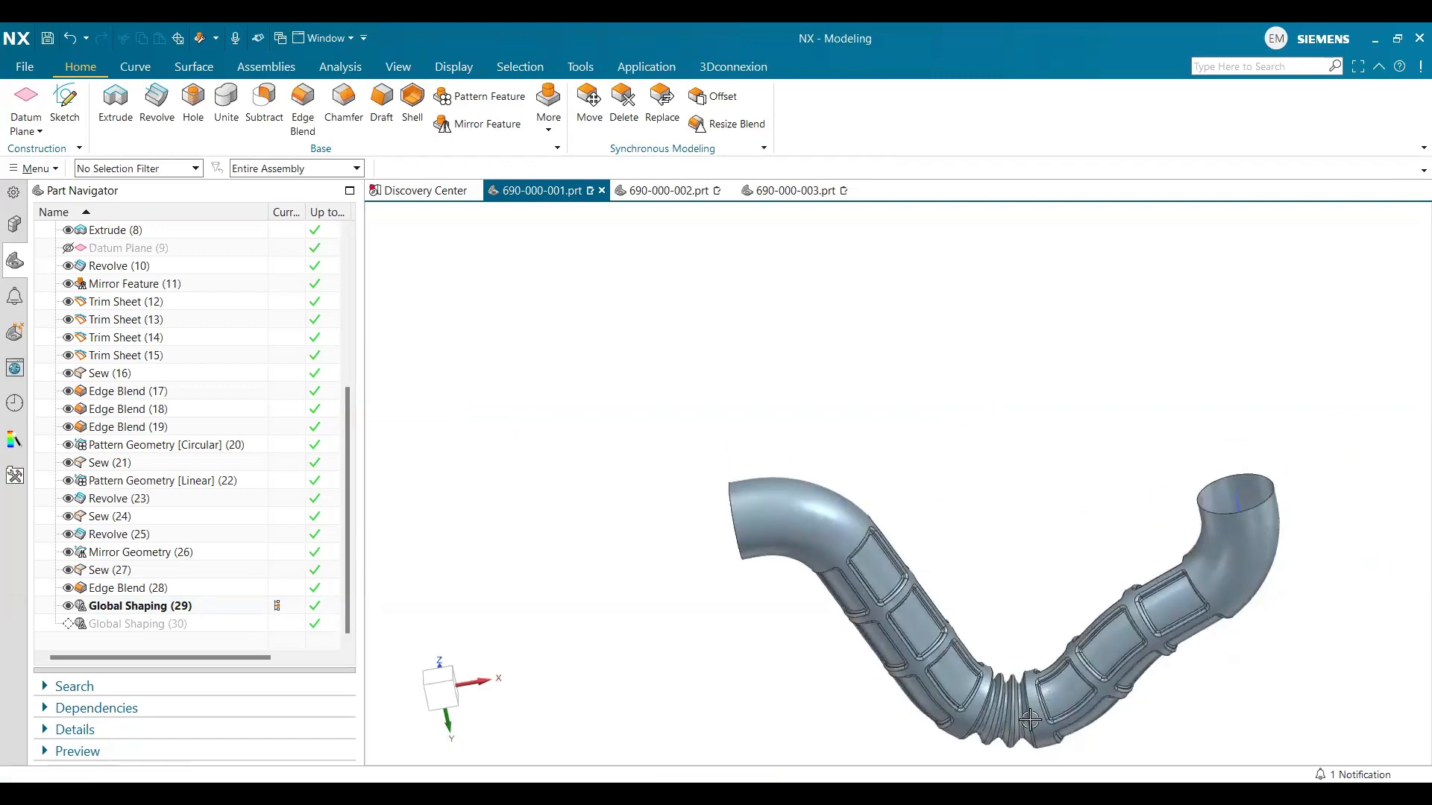
scroll(1030, 720, "up", 2)
scroll(1051, 737, "down", 4)
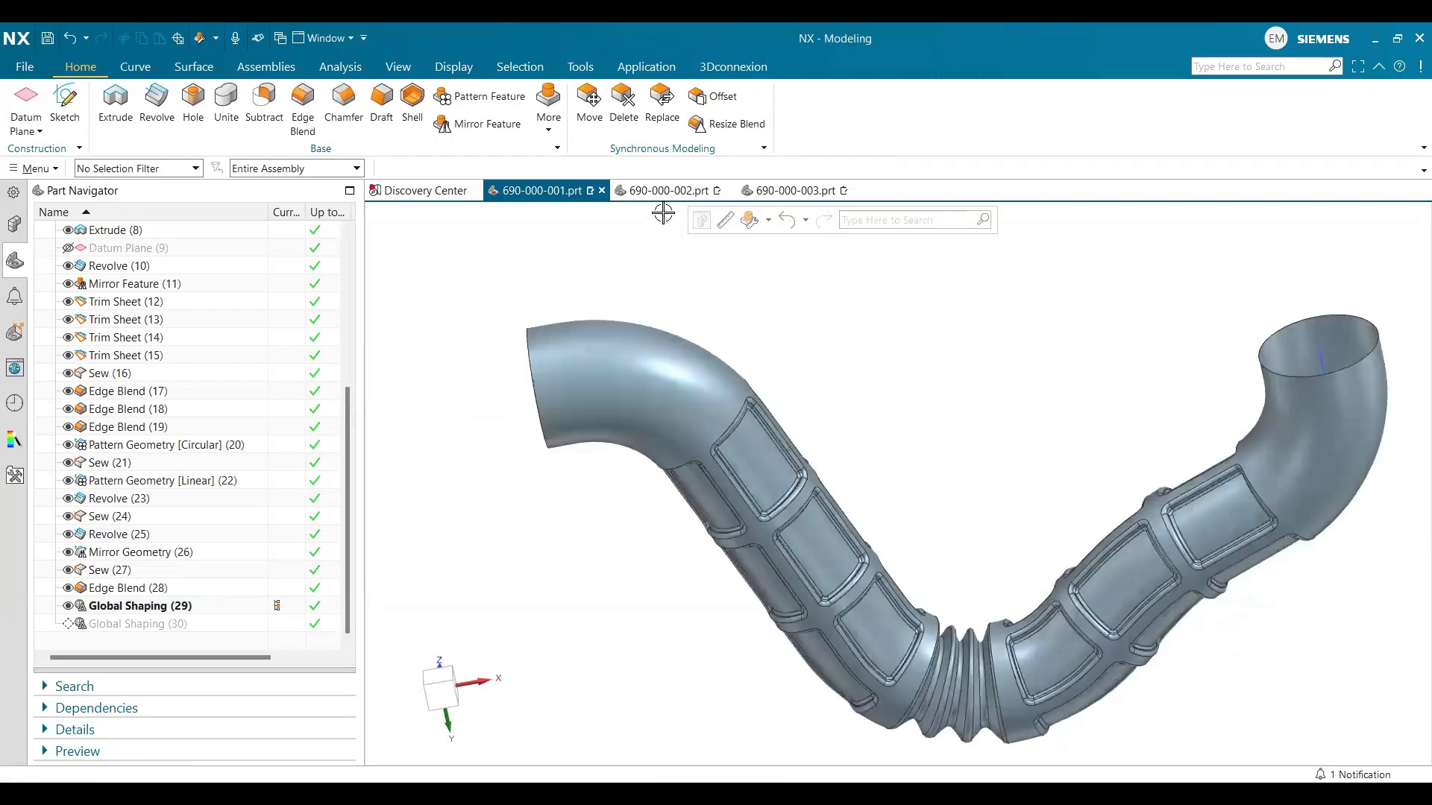
- Inspect the straight ribbed tube with its side port in 690-000-002.prt, and return to 690-000-001.prt
left_click(668, 190)
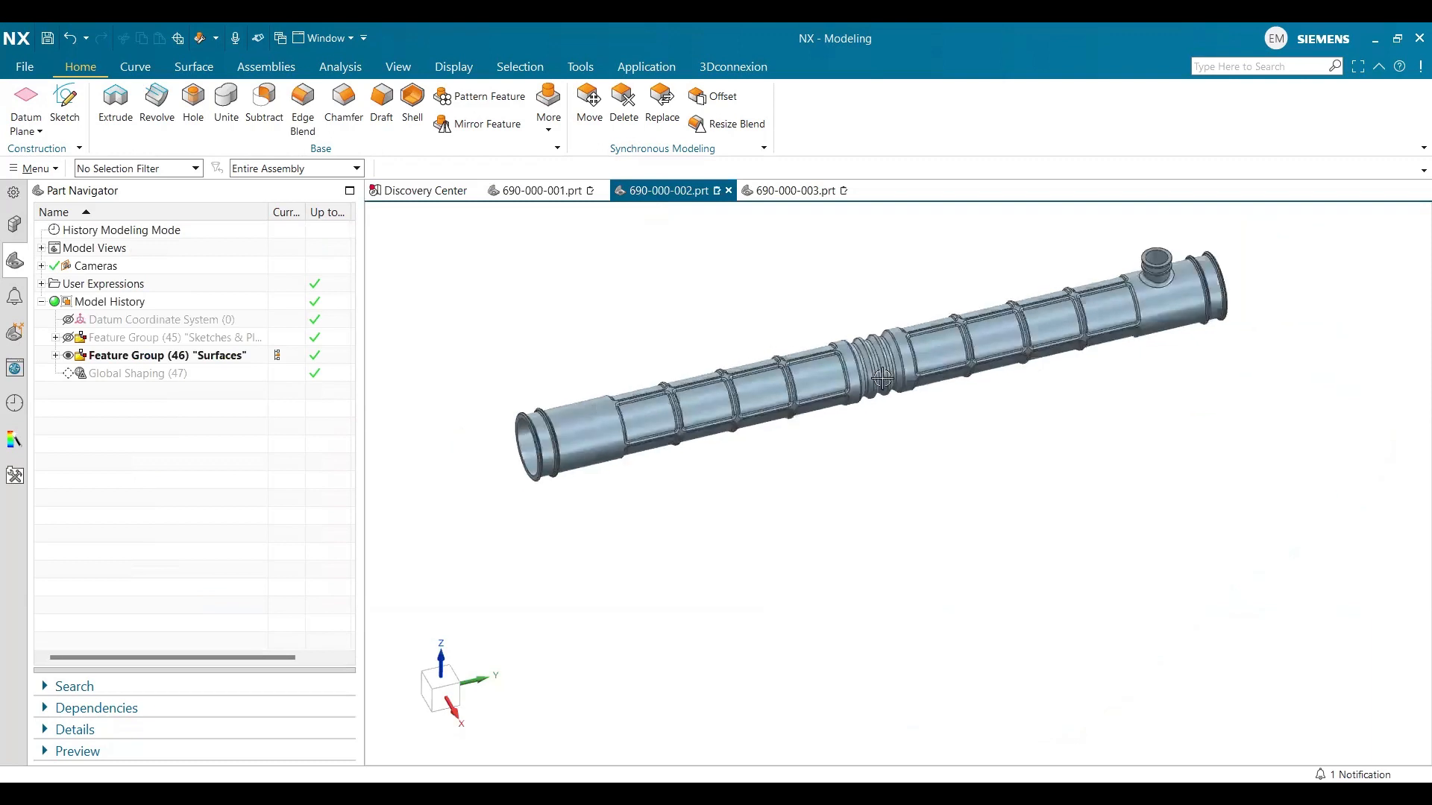
scroll(909, 379, "up", 4)
scroll(959, 345, "down", 4)
middle_click_drag(879, 335, 855, 354)
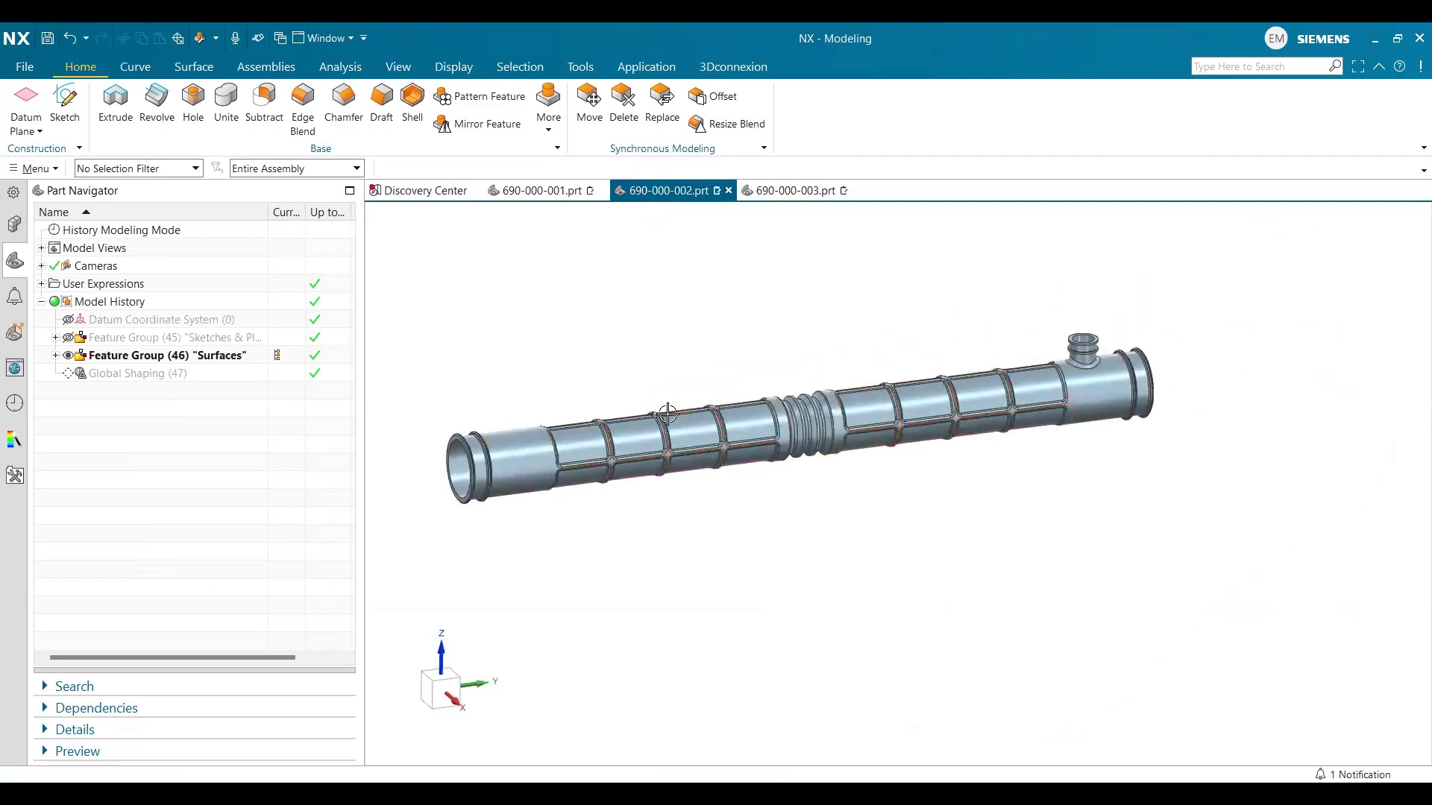
scroll(428, 447, "down", 3)
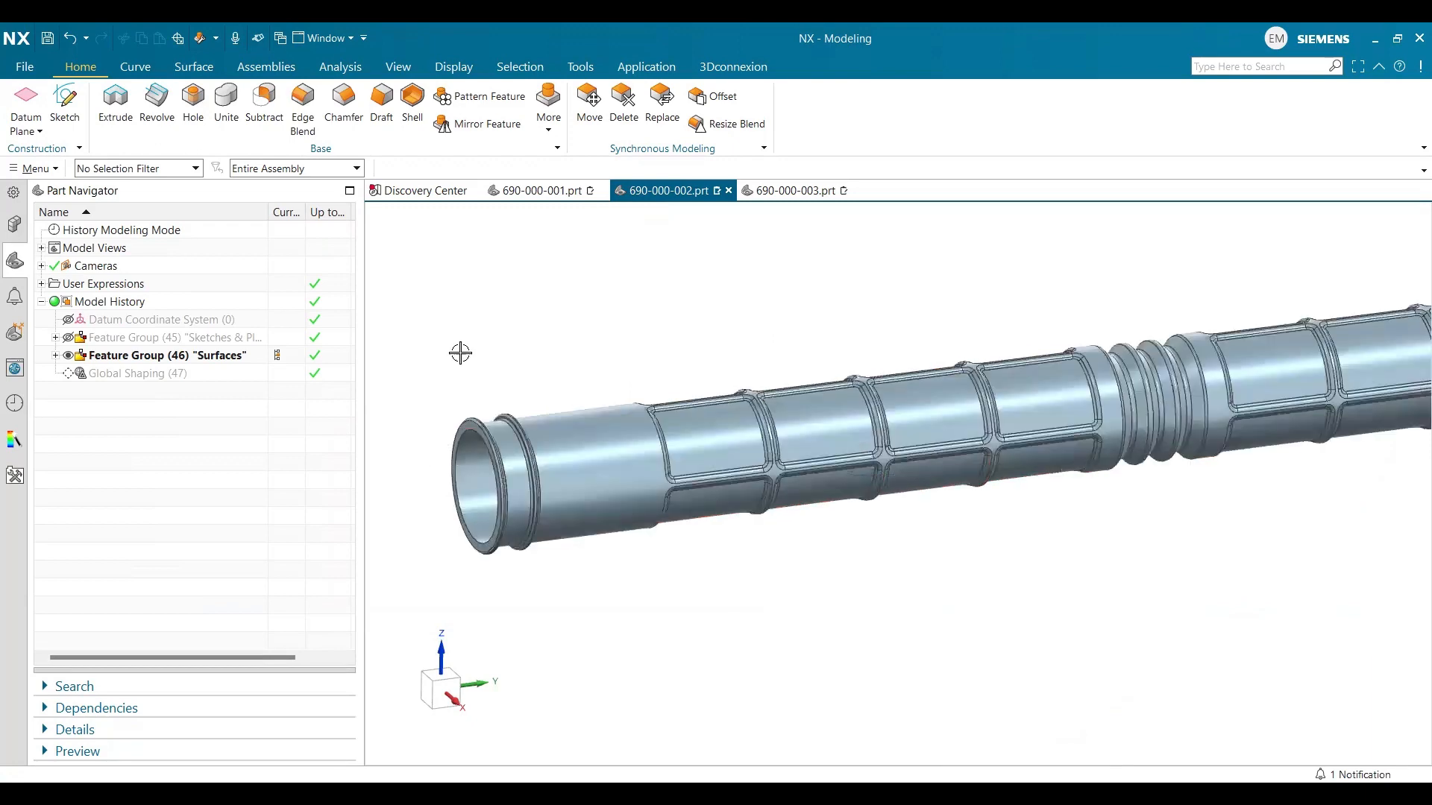
left_click(543, 190)
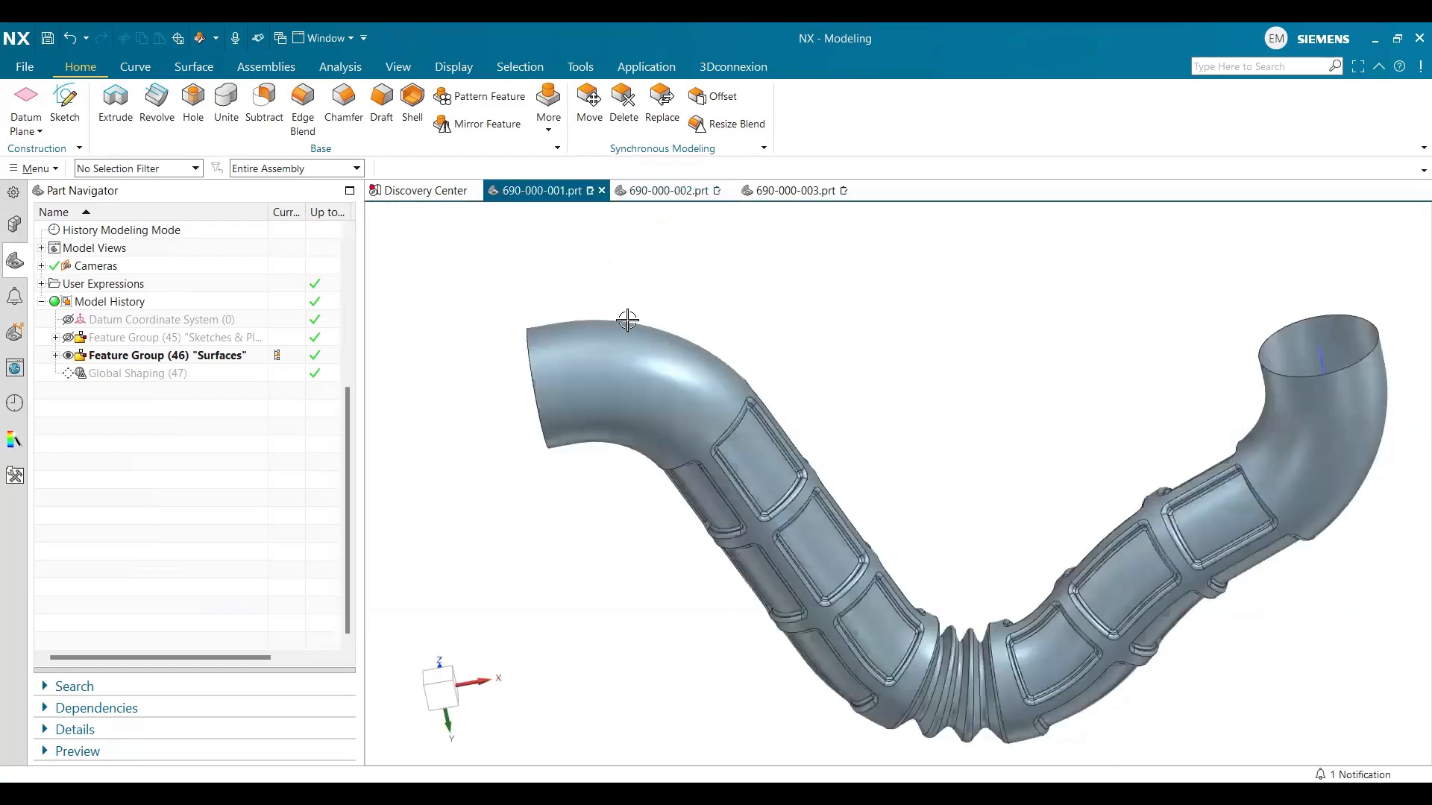
- Examine the bent tube in 690-000-001.prt, looking into its open end along the guide curve
middle_click_drag(627, 319, 704, 384)
scroll(815, 433, "down", 3)
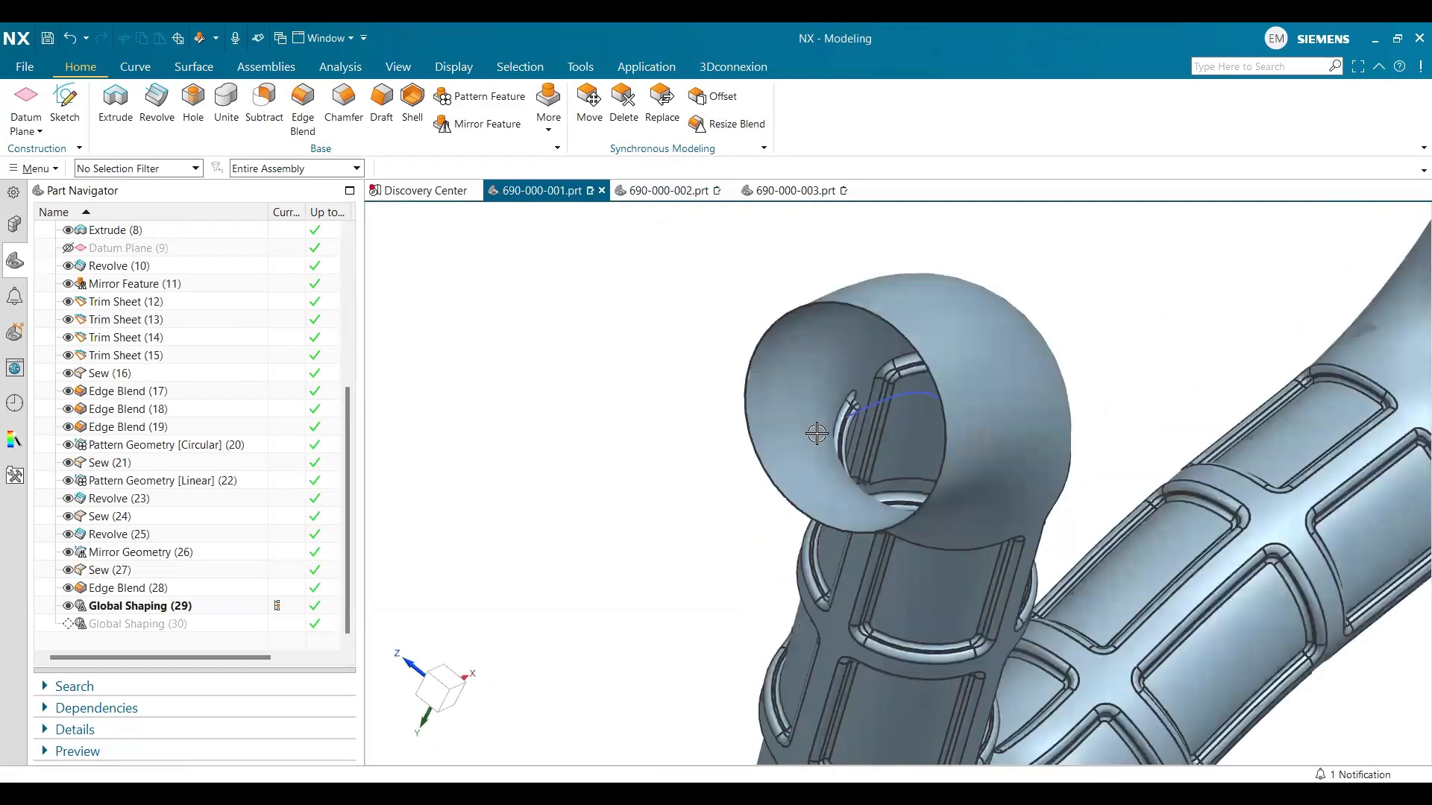
scroll(815, 433, "down", 1)
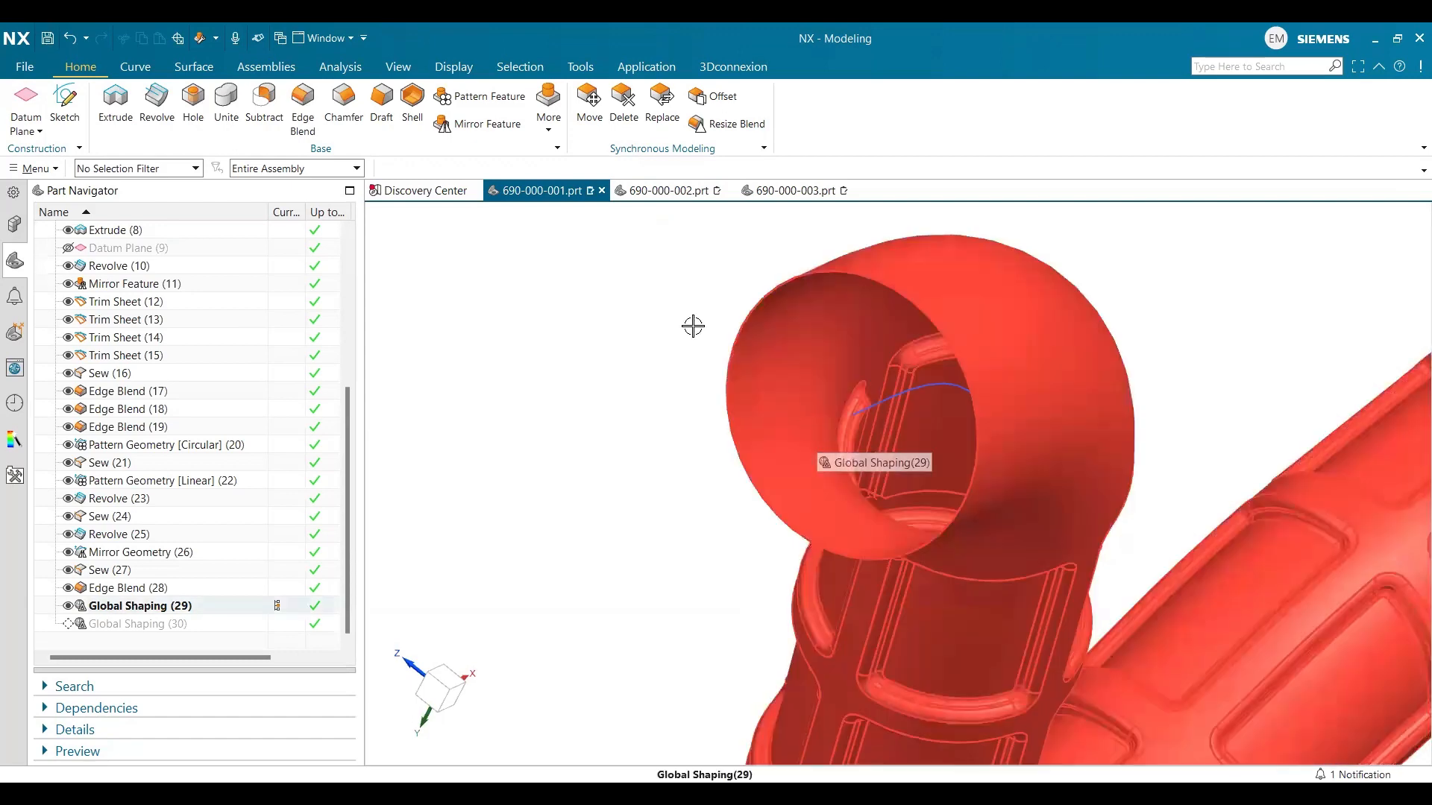
- In 690-000-002.prt, make the Global Shaping feature after the Surfaces group the current feature
left_click(666, 191)
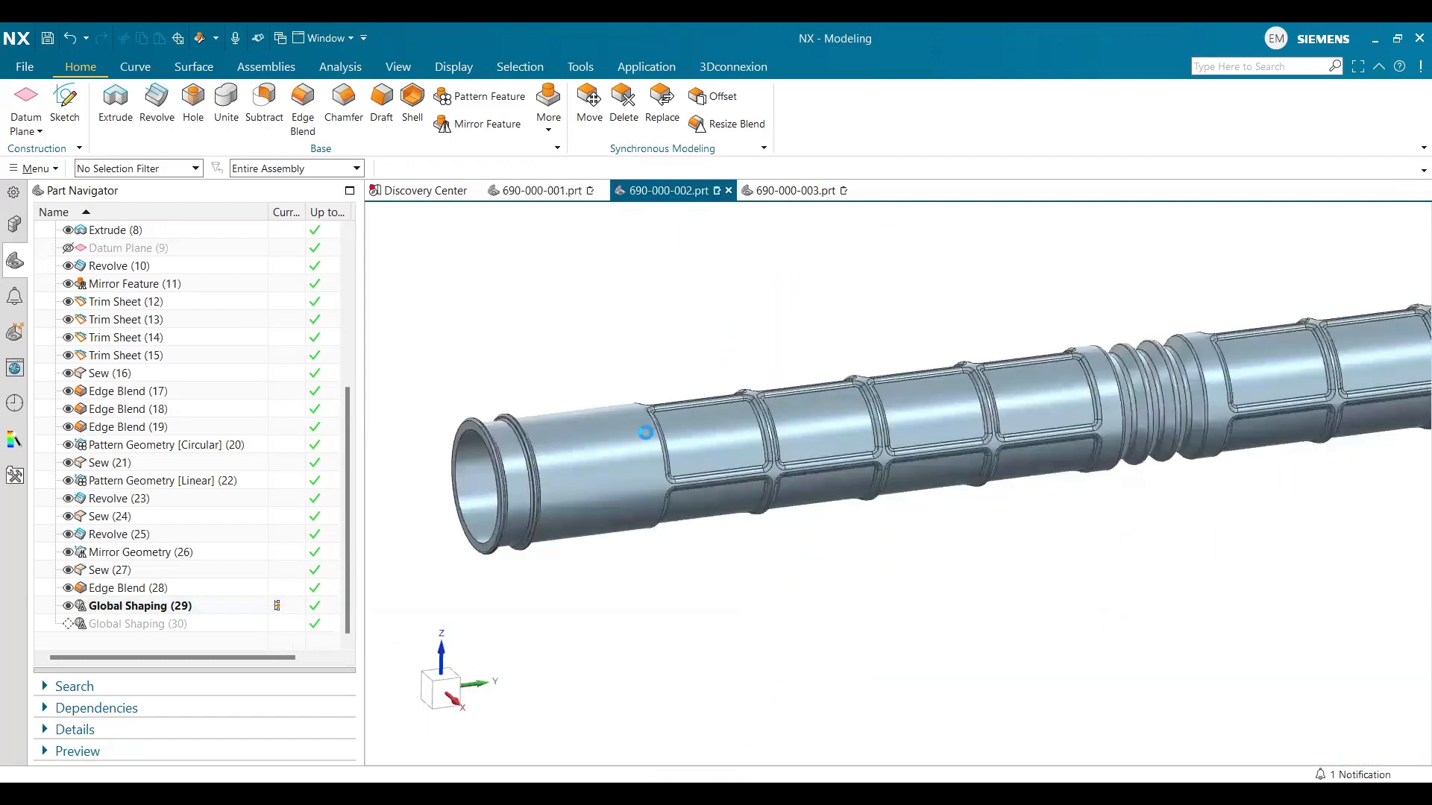
left_click(147, 375)
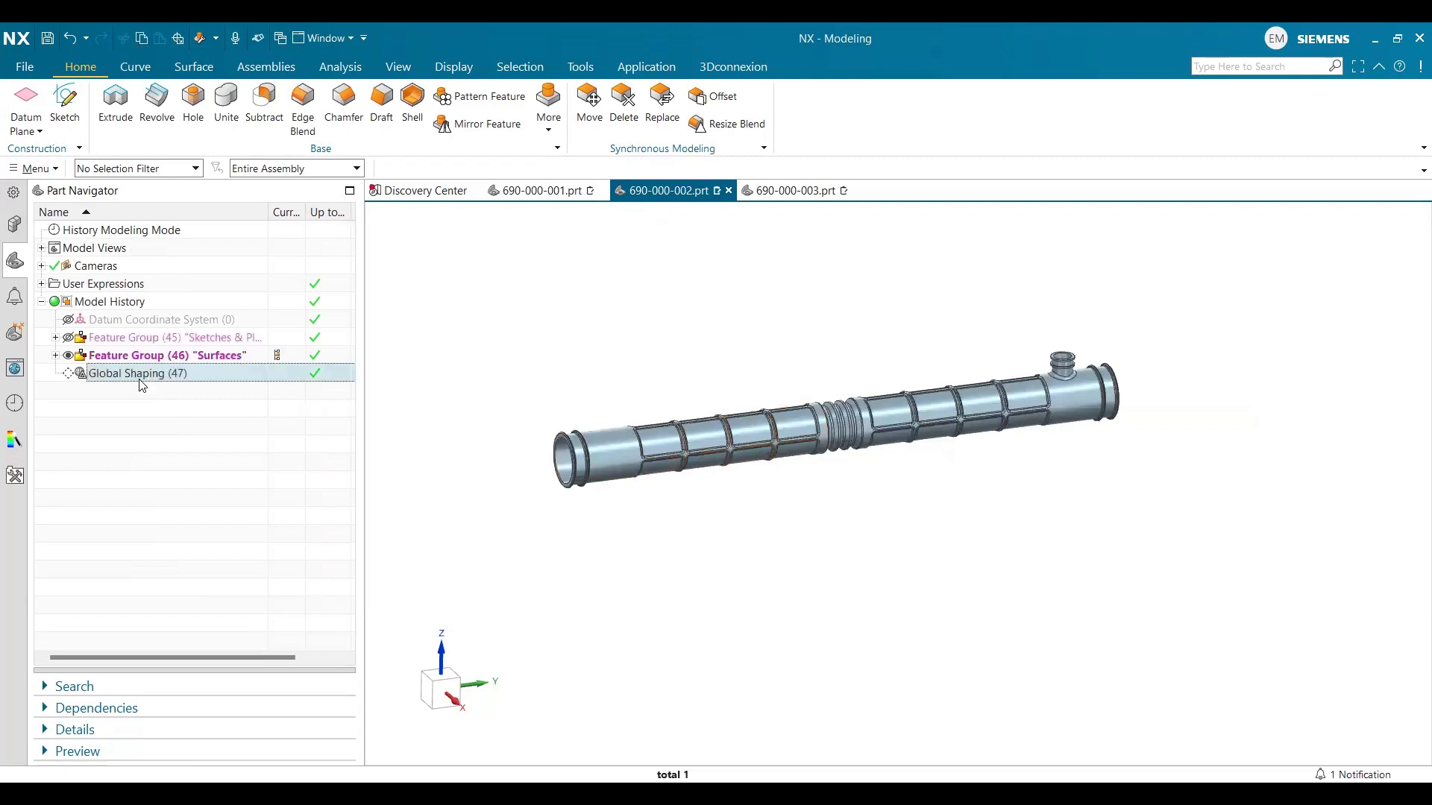
right_click(143, 375)
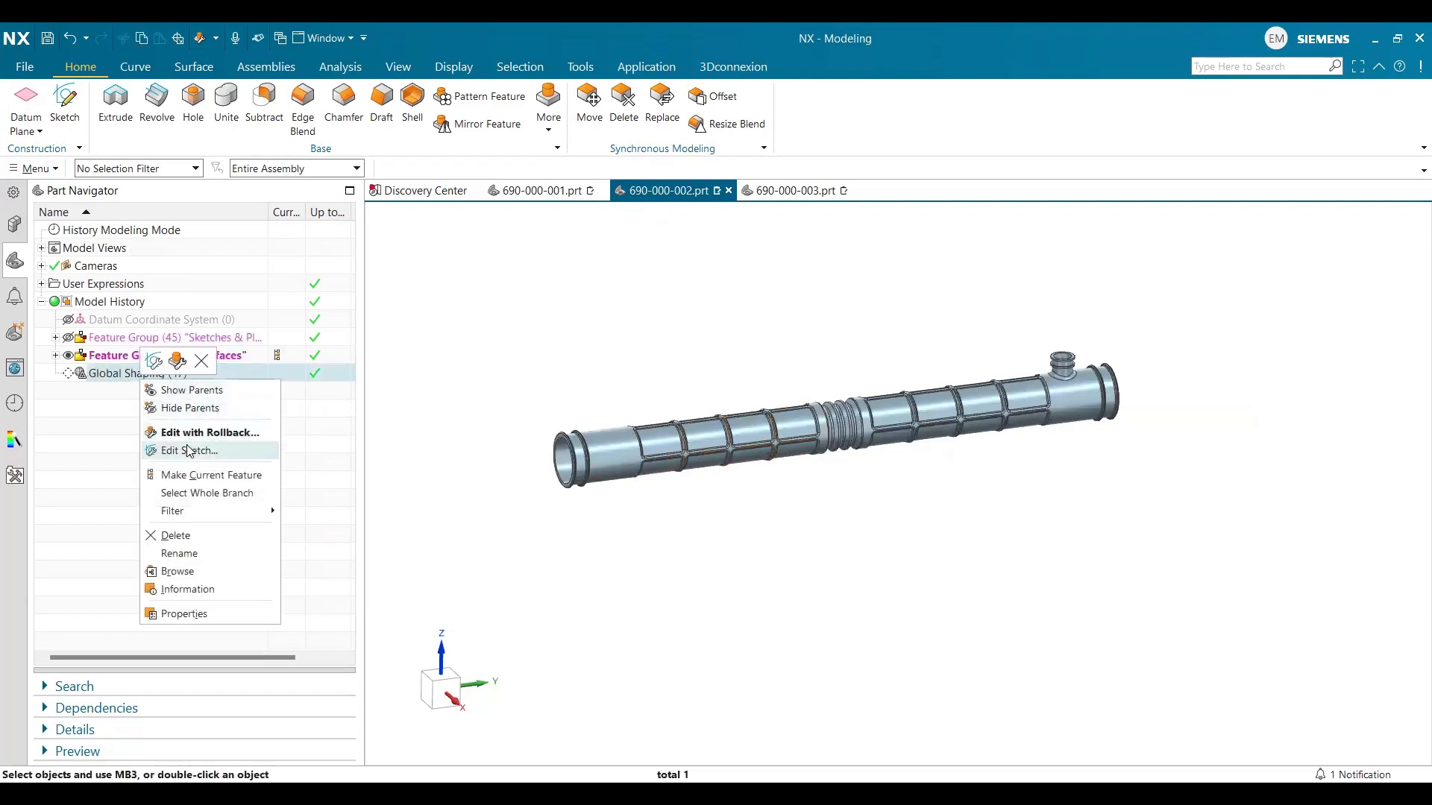
left_click(278, 375)
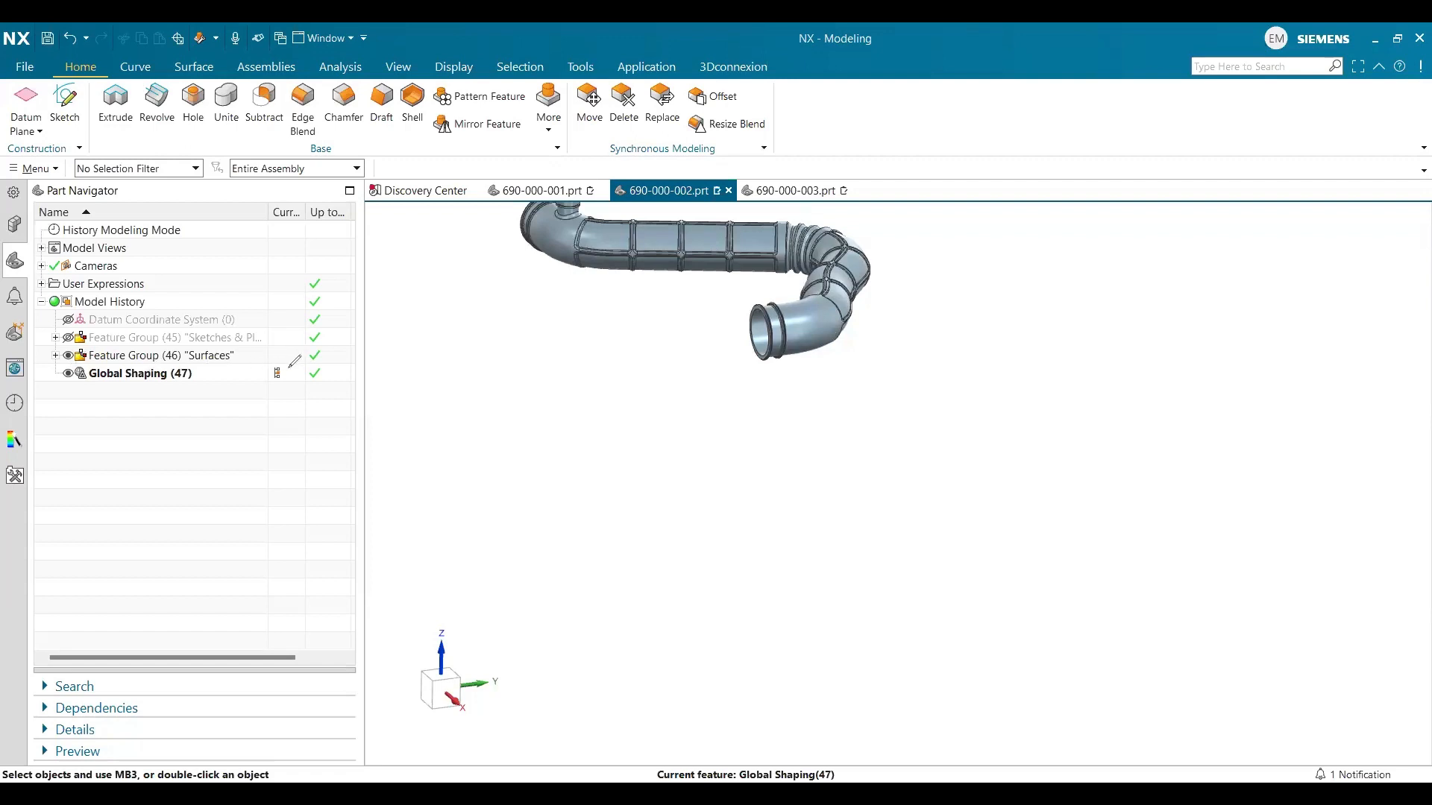
left_click_drag(310, 378, 286, 371)
key("Escape")
- Compare the bent tube in 690-000-002.prt with the straight tube in 690-000-003.prt, ending with a top view of the bent one
scroll(708, 234, "down", 3)
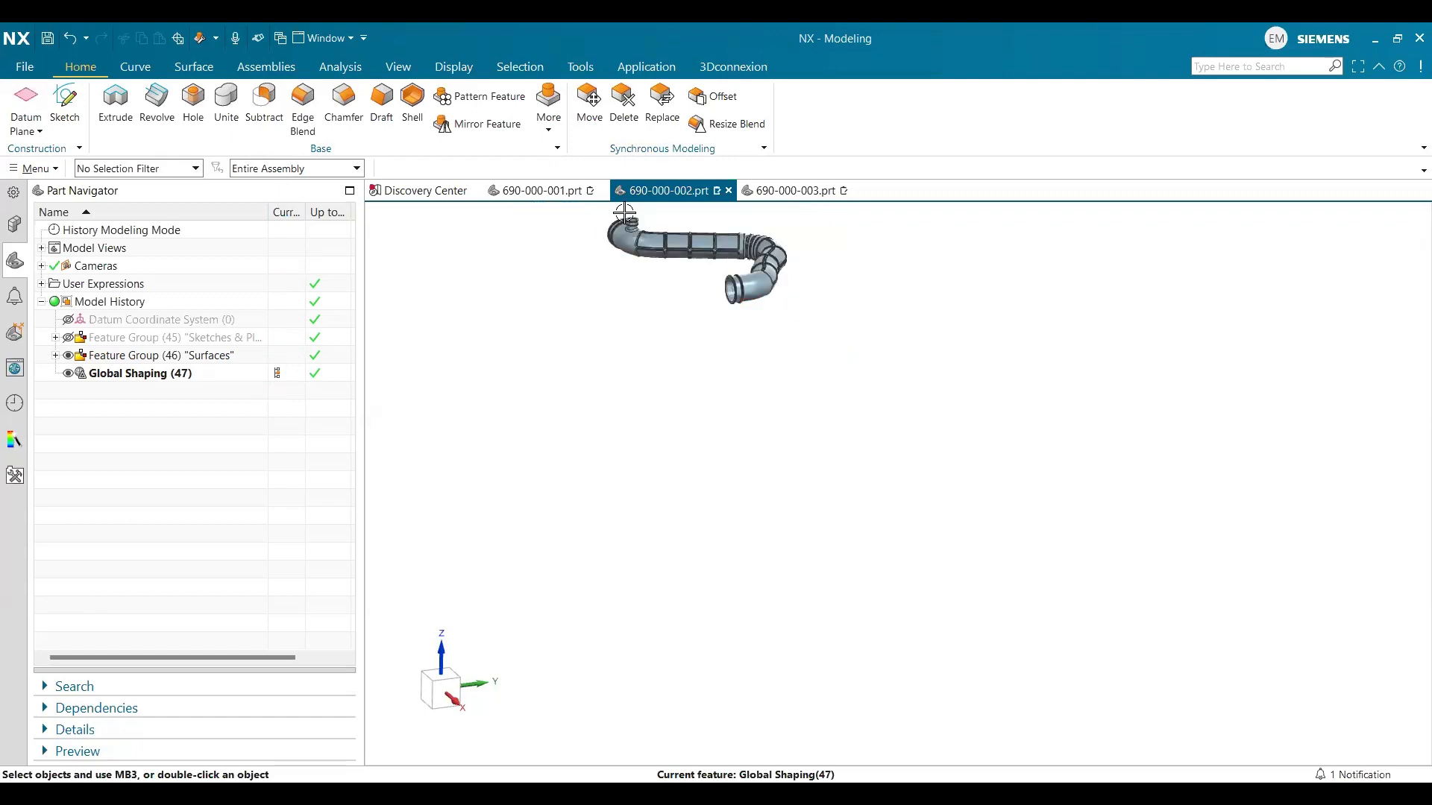
scroll(642, 213, "up", 4)
scroll(693, 231, "up", 3)
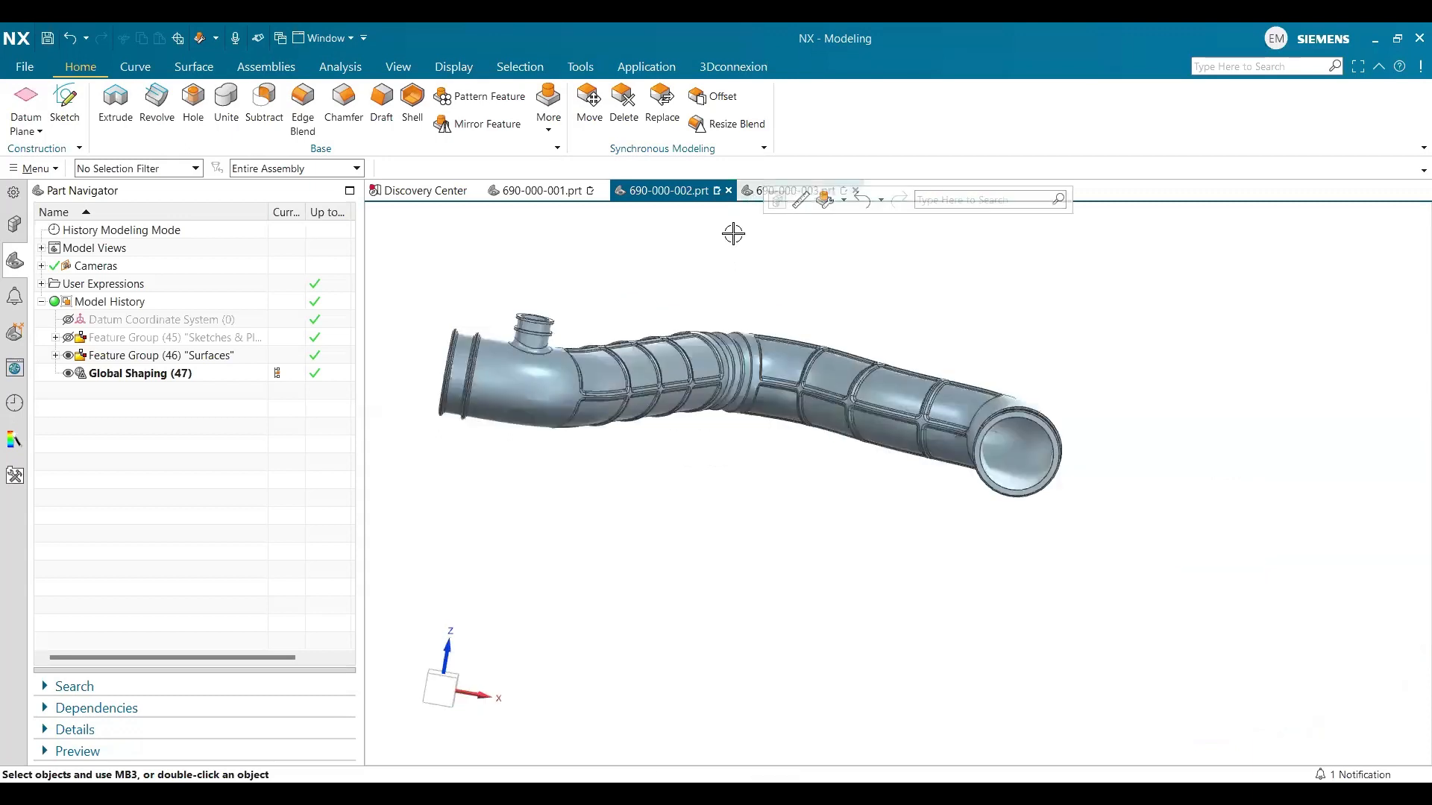
left_click(753, 193)
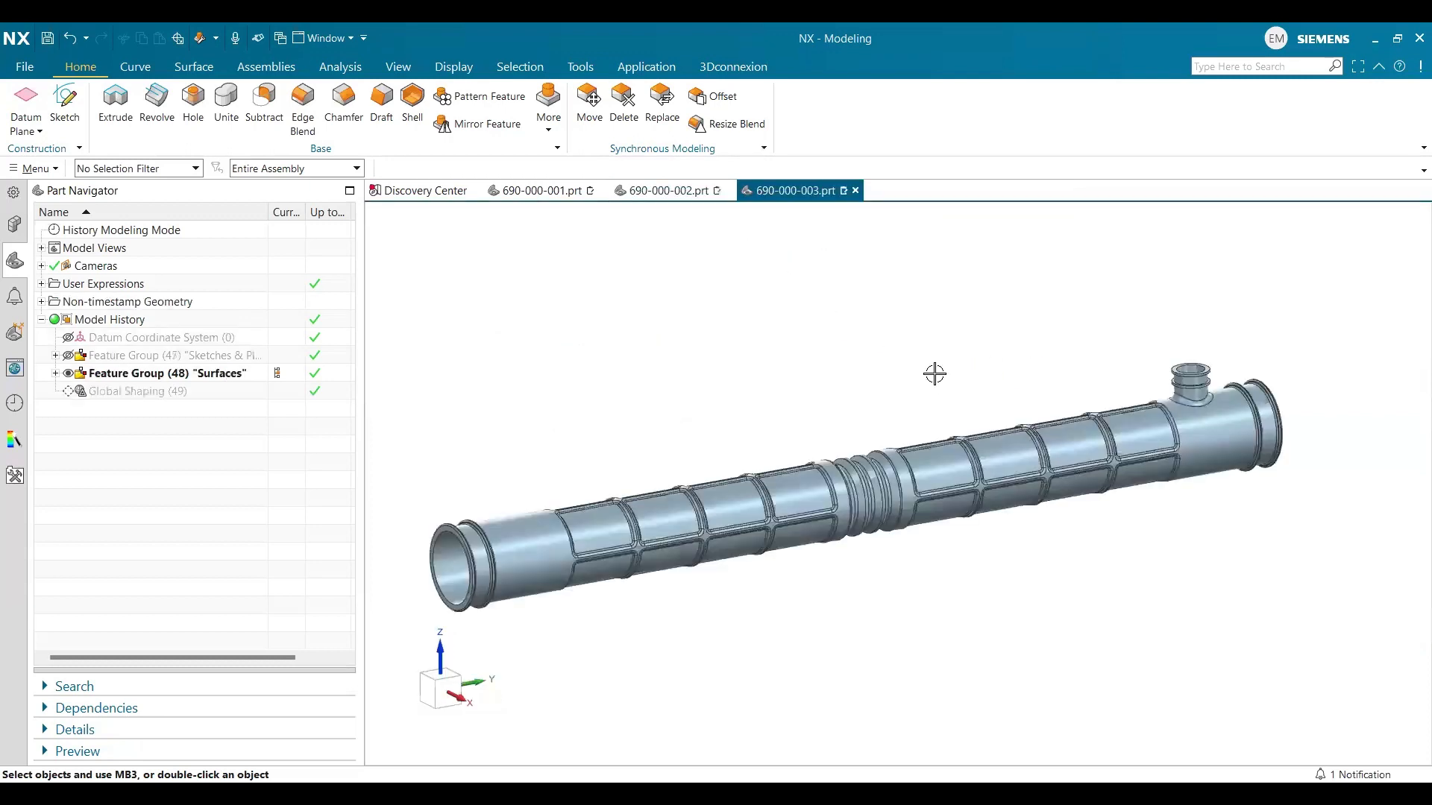
middle_click_drag(933, 371, 869, 374)
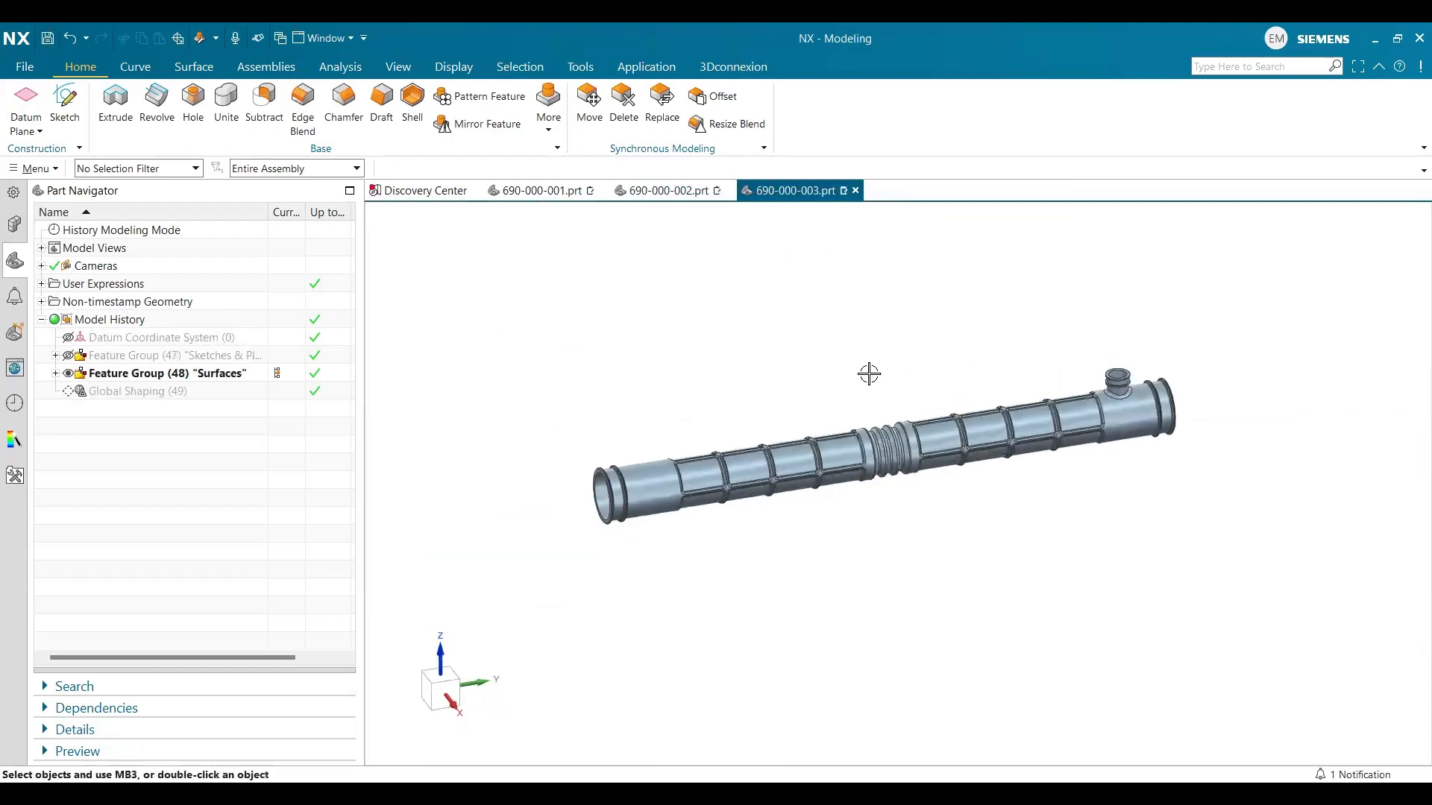
left_click(669, 191)
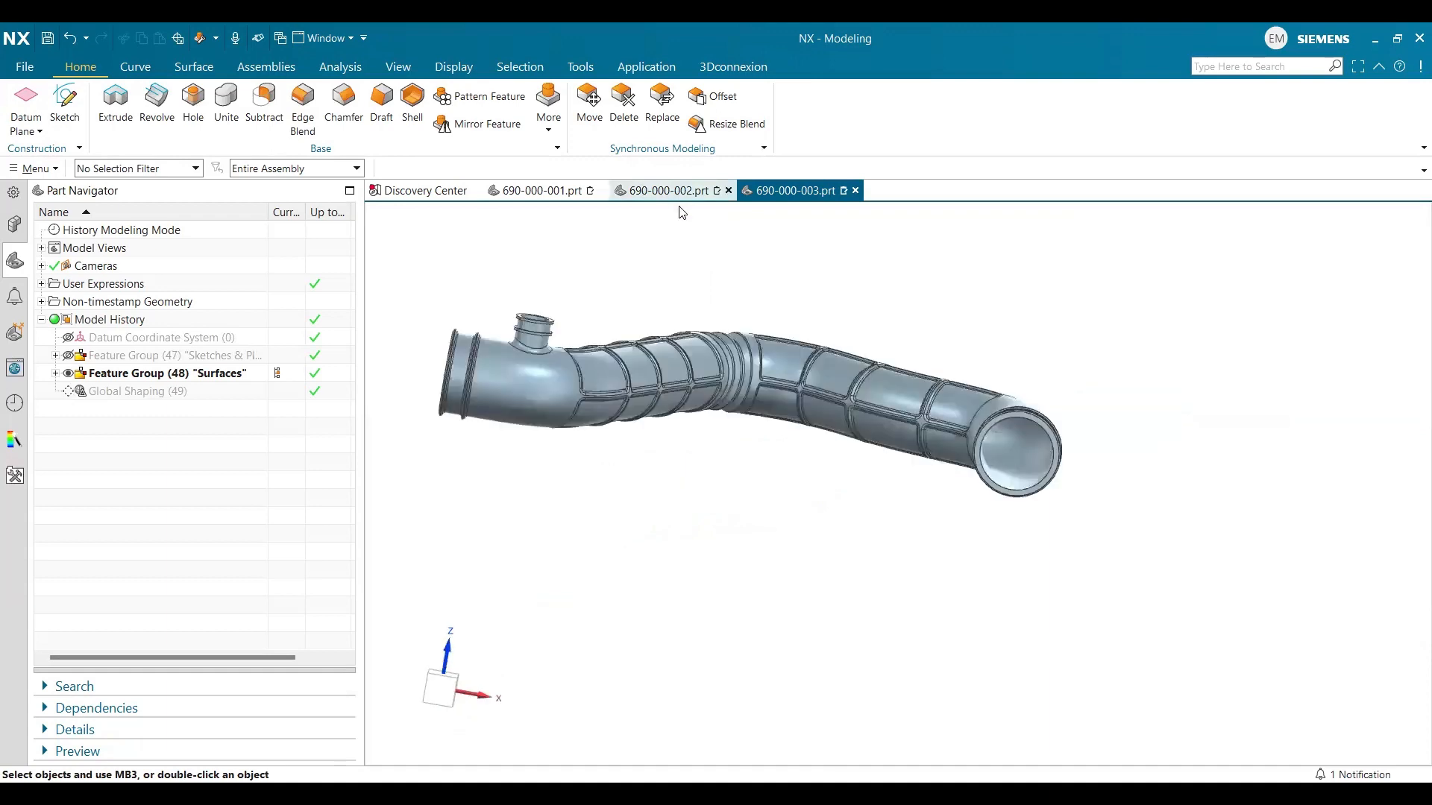
middle_click_drag(815, 361, 754, 425)
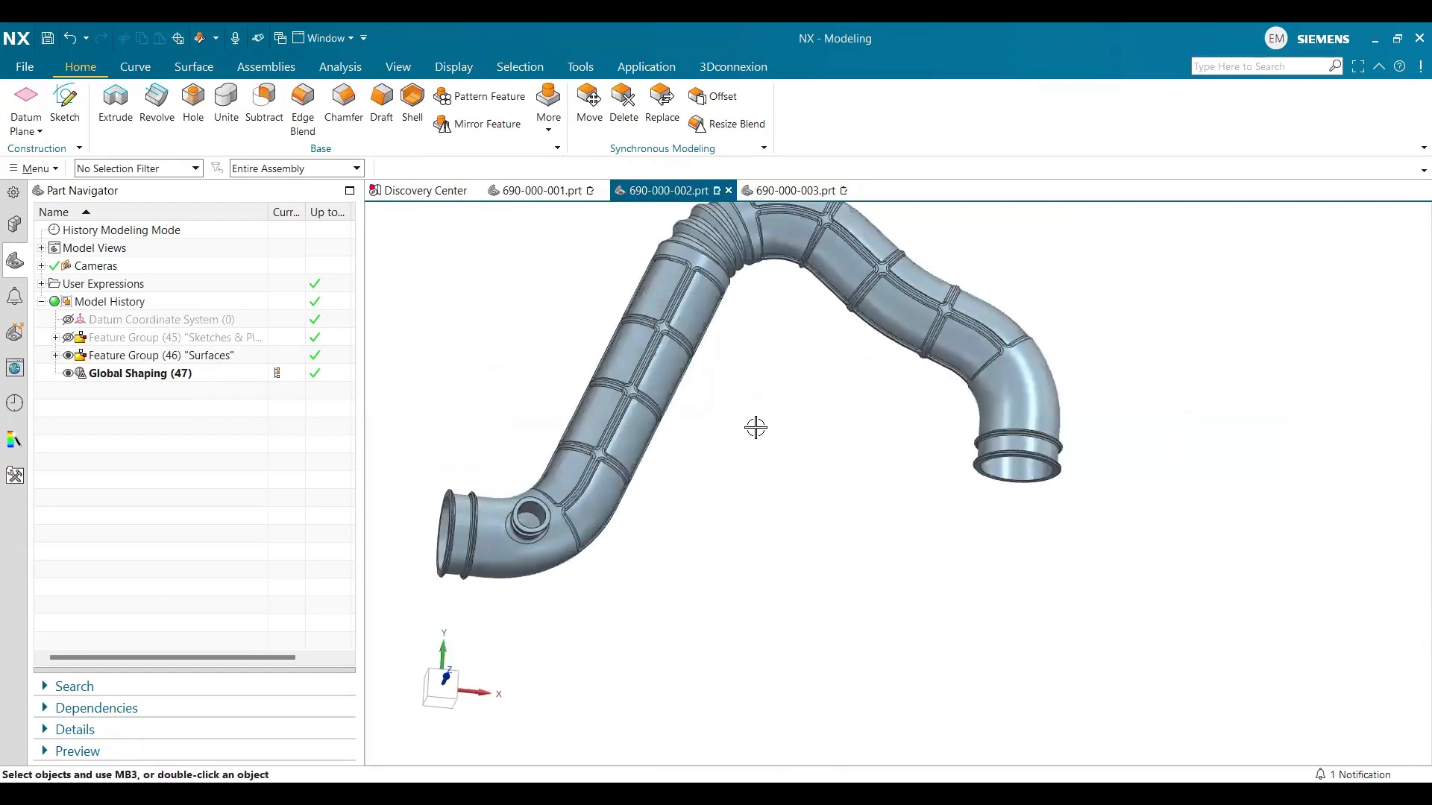
key("ctrl+alt+t")
- In 690-000-003.prt, make the Global Shaping feature after the Surfaces group the current feature
left_click(787, 193)
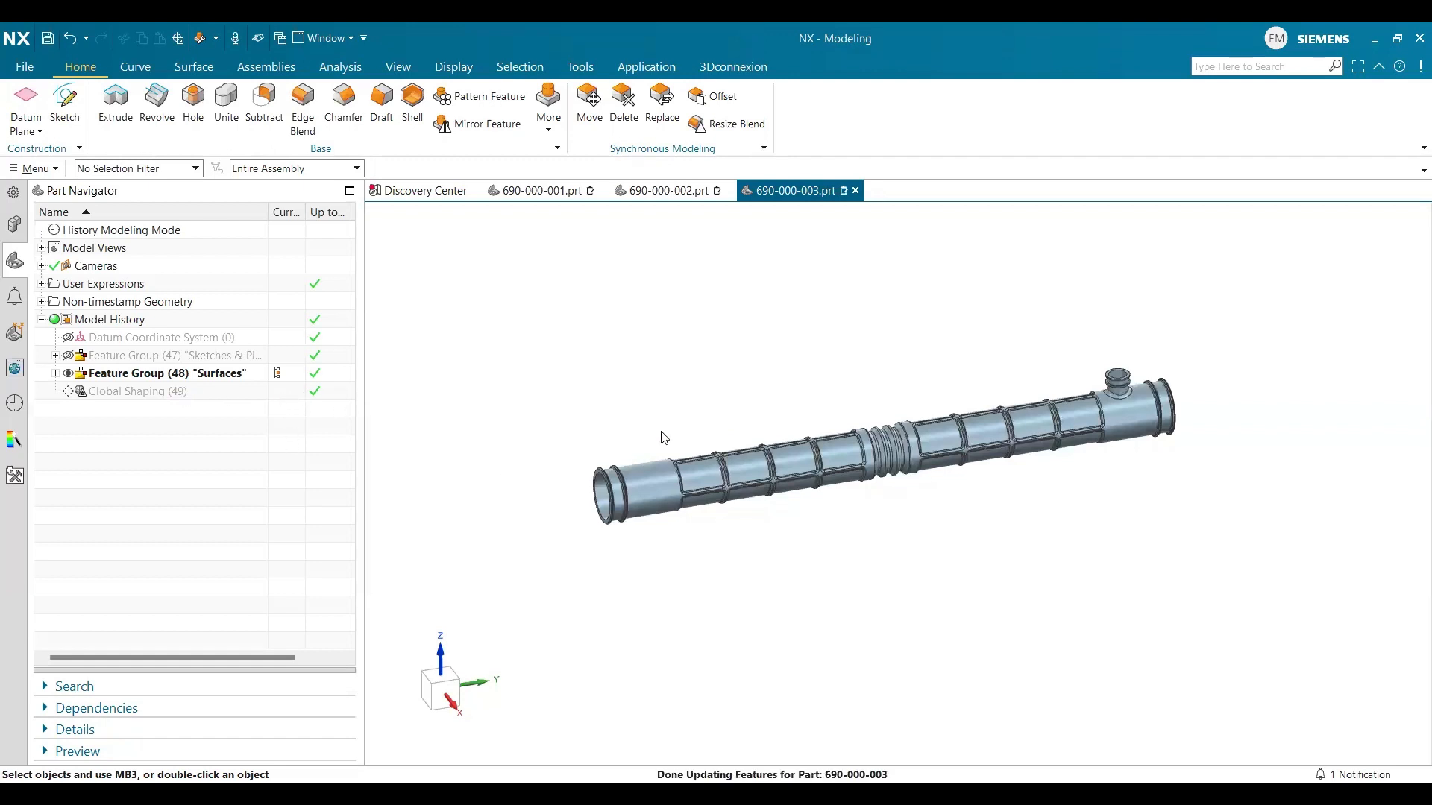
middle_click_drag(938, 390, 669, 244)
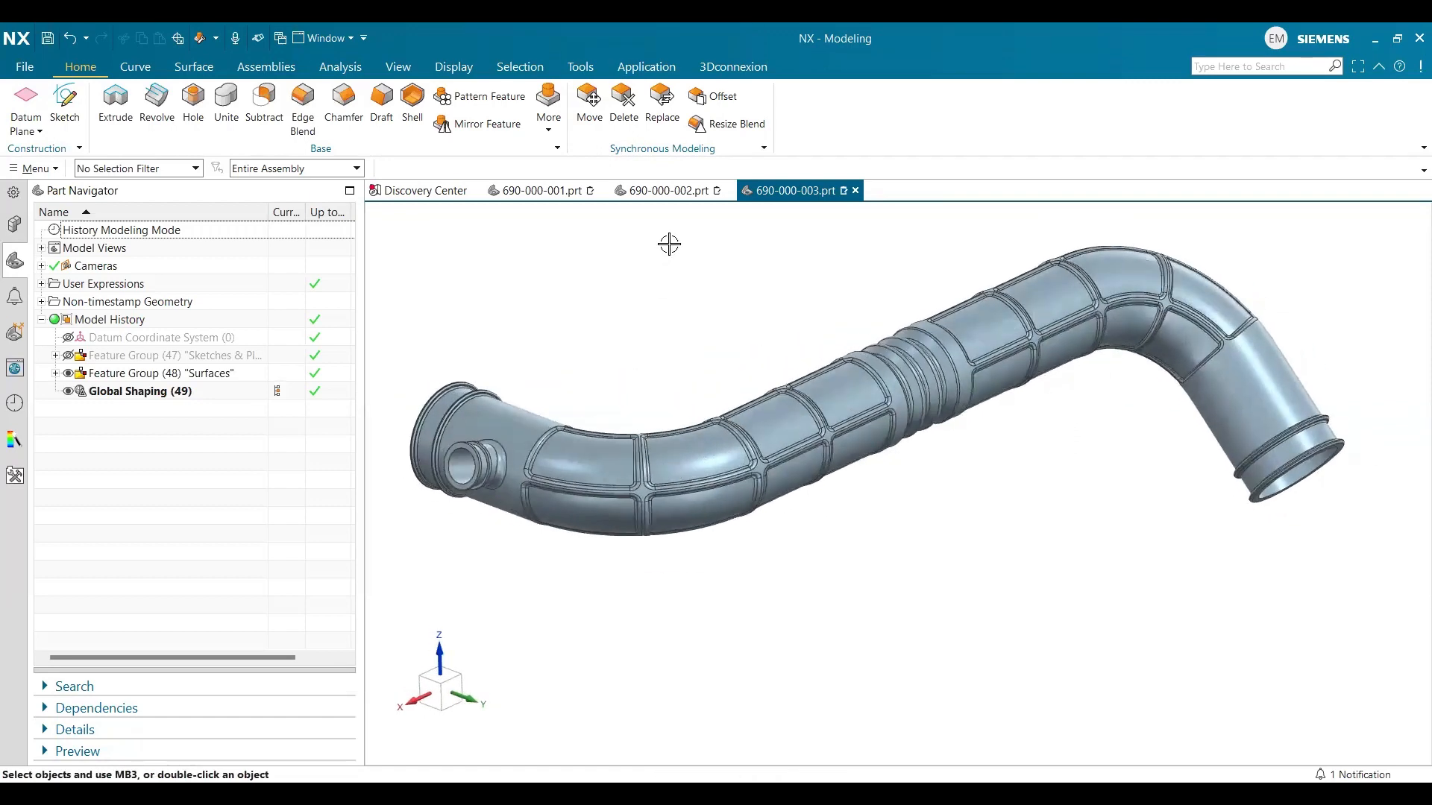
- View the bent tube in 690-000-002.prt squarely from the top and from the front to check its bending plane
left_click(668, 191)
middle_click_drag(699, 347, 668, 592)
left_click(451, 686)
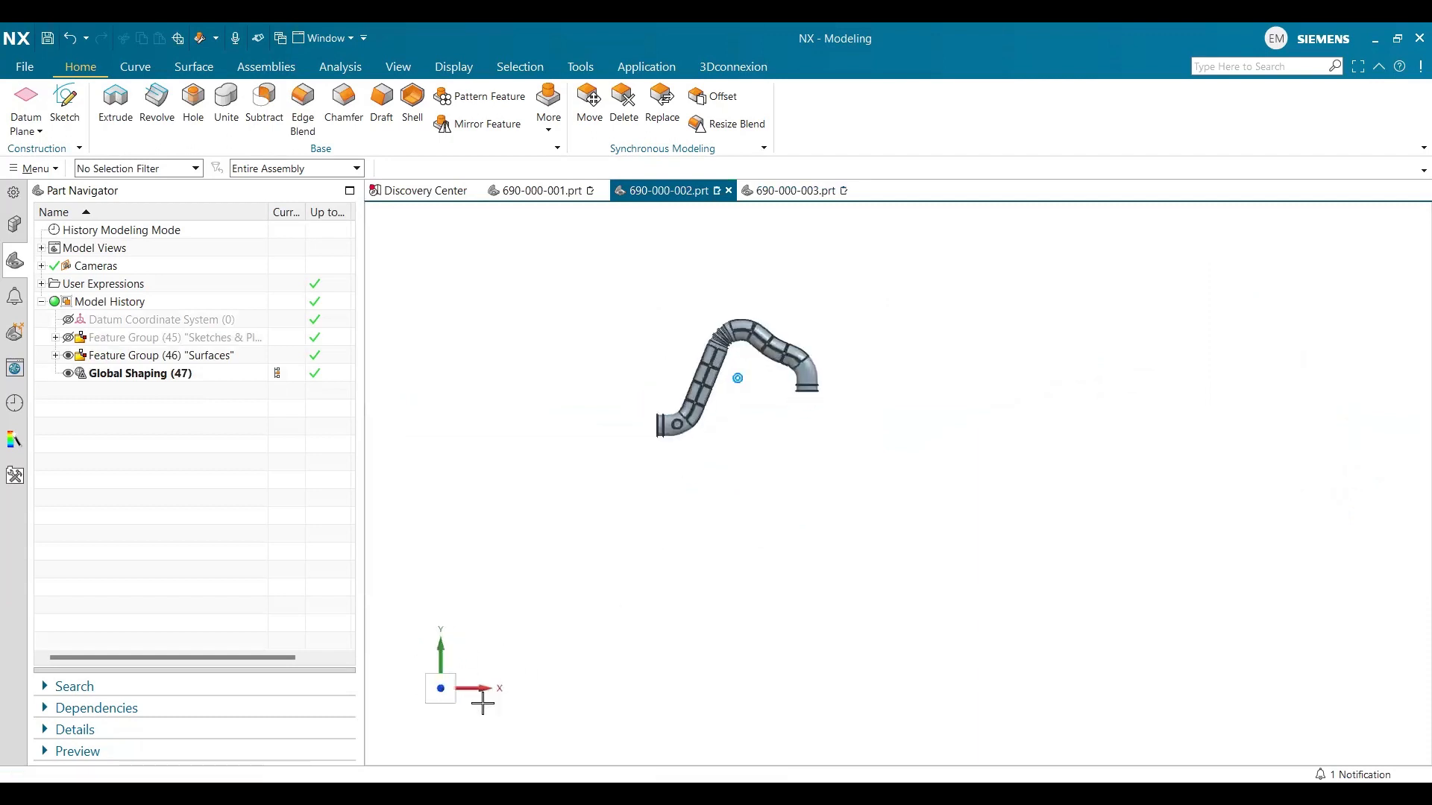
left_click(441, 701)
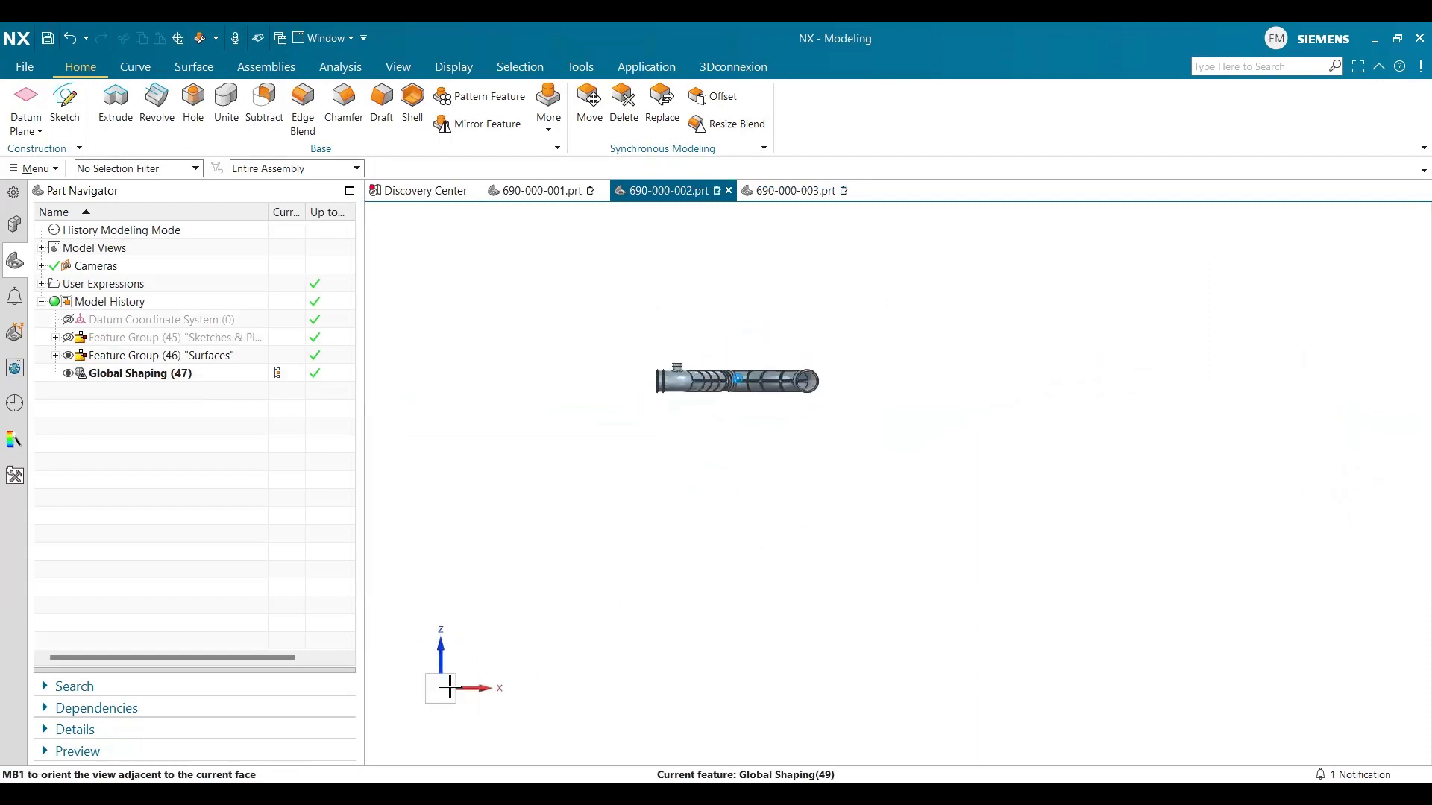
- Examine the shaped tube in 690-000-003.prt from several sides to see how its path bends in three dimensions
left_click(795, 193)
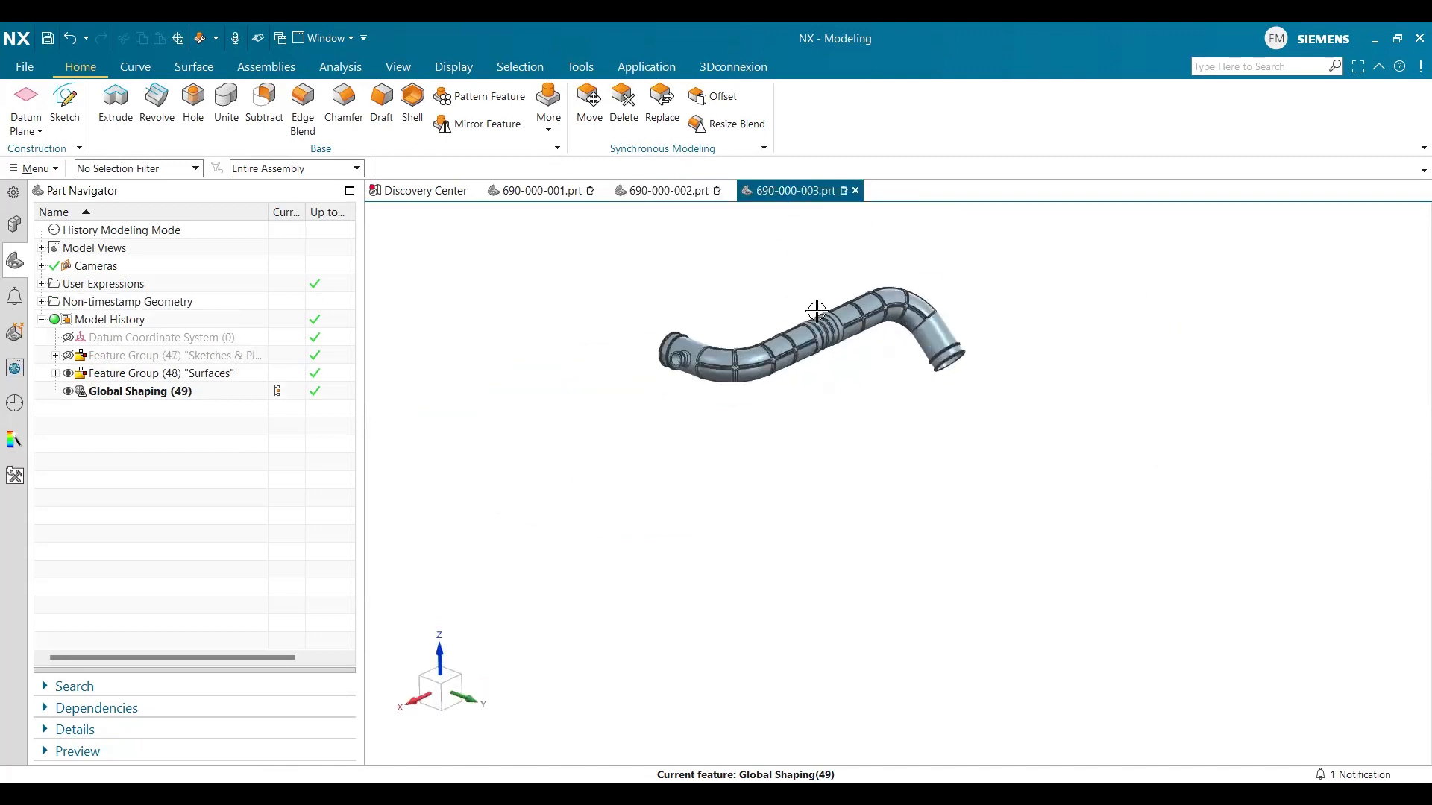
scroll(812, 312, "up", 3)
middle_click_drag(824, 313, 866, 361)
scroll(859, 307, "up", 4)
scroll(883, 302, "down", 4)
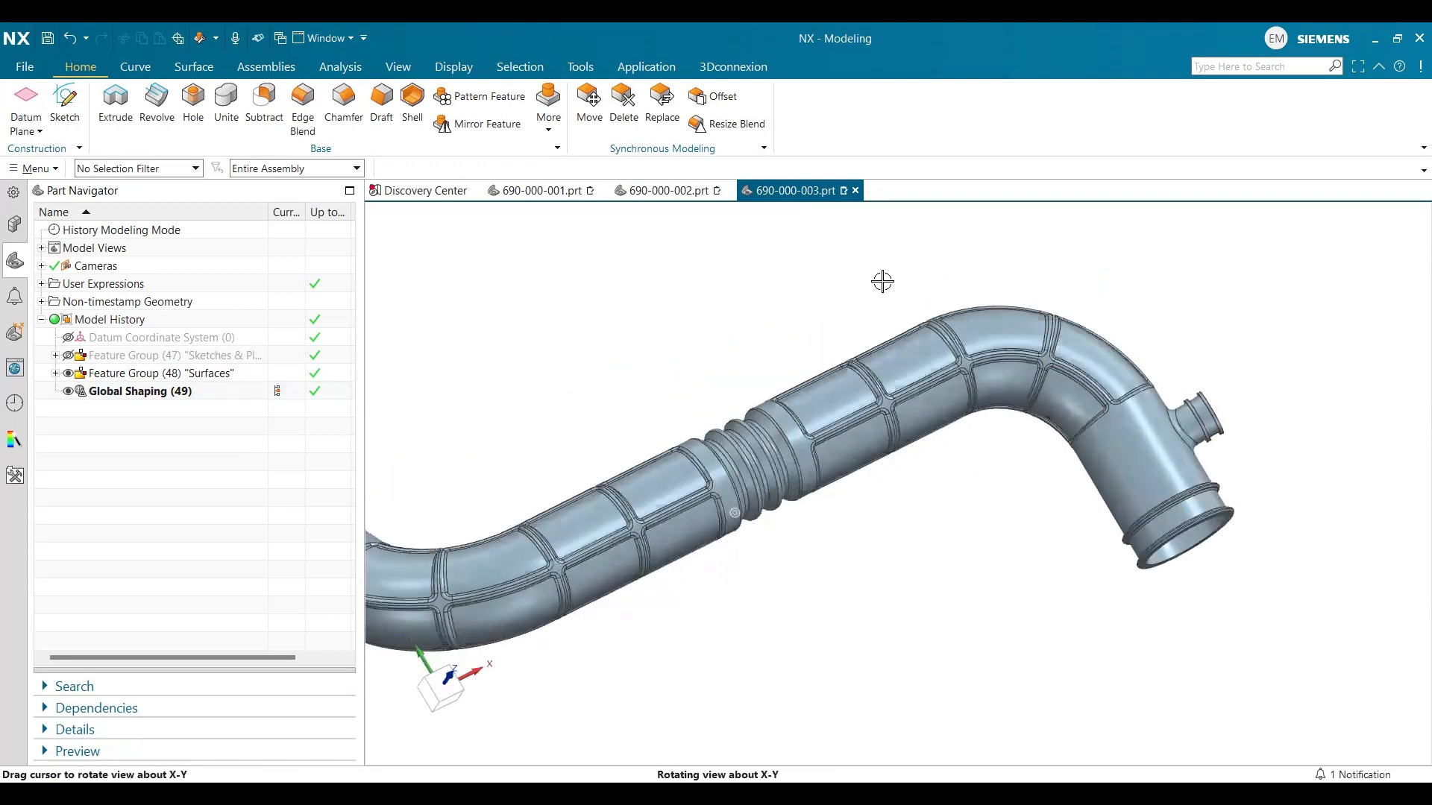
scroll(802, 324, "down", 1)
middle_click_drag(783, 318, 849, 305)
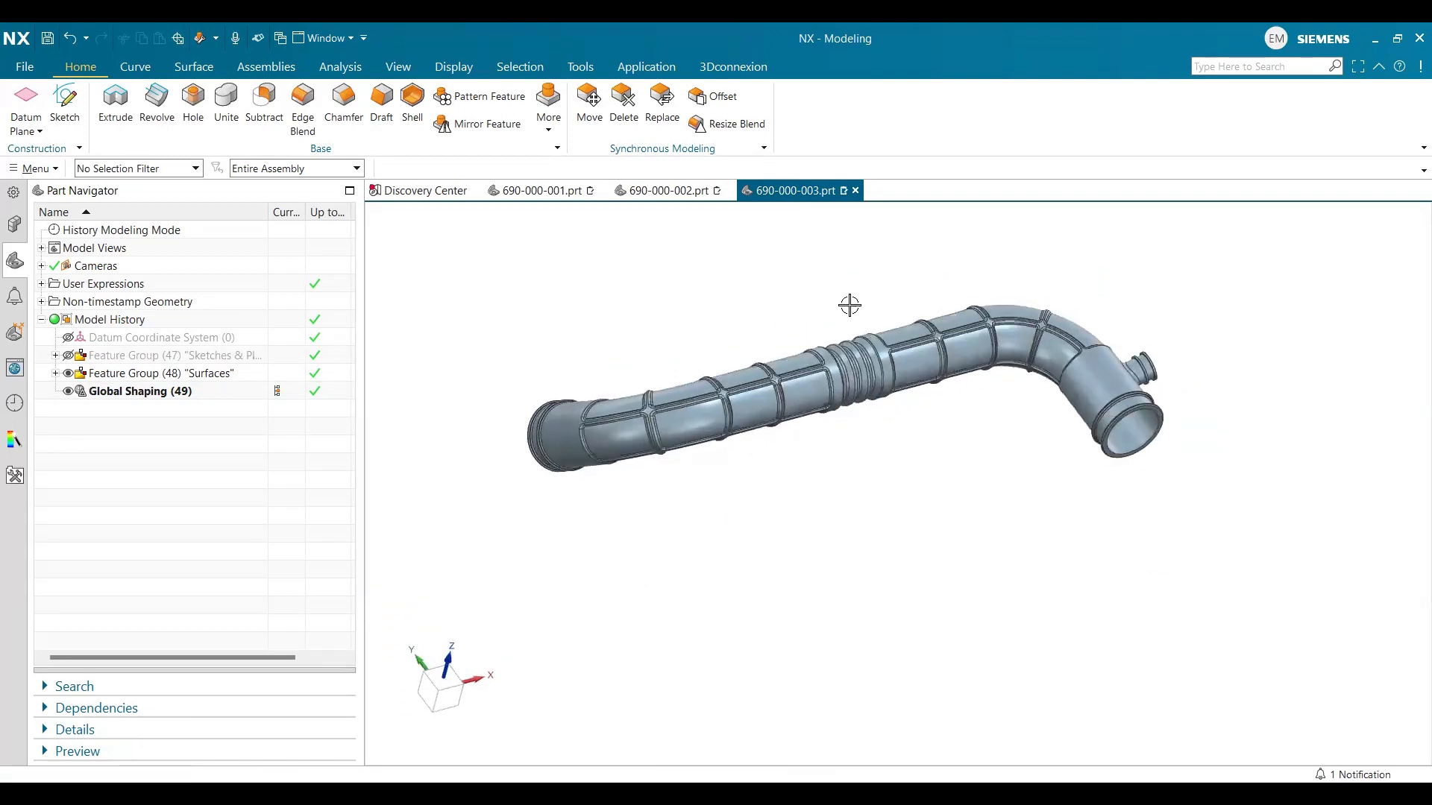
scroll(914, 294, "up", 4)
scroll(823, 333, "down", 4)
middle_click_drag(736, 322, 927, 418)
scroll(725, 343, "up", 4)
scroll(786, 327, "down", 5)
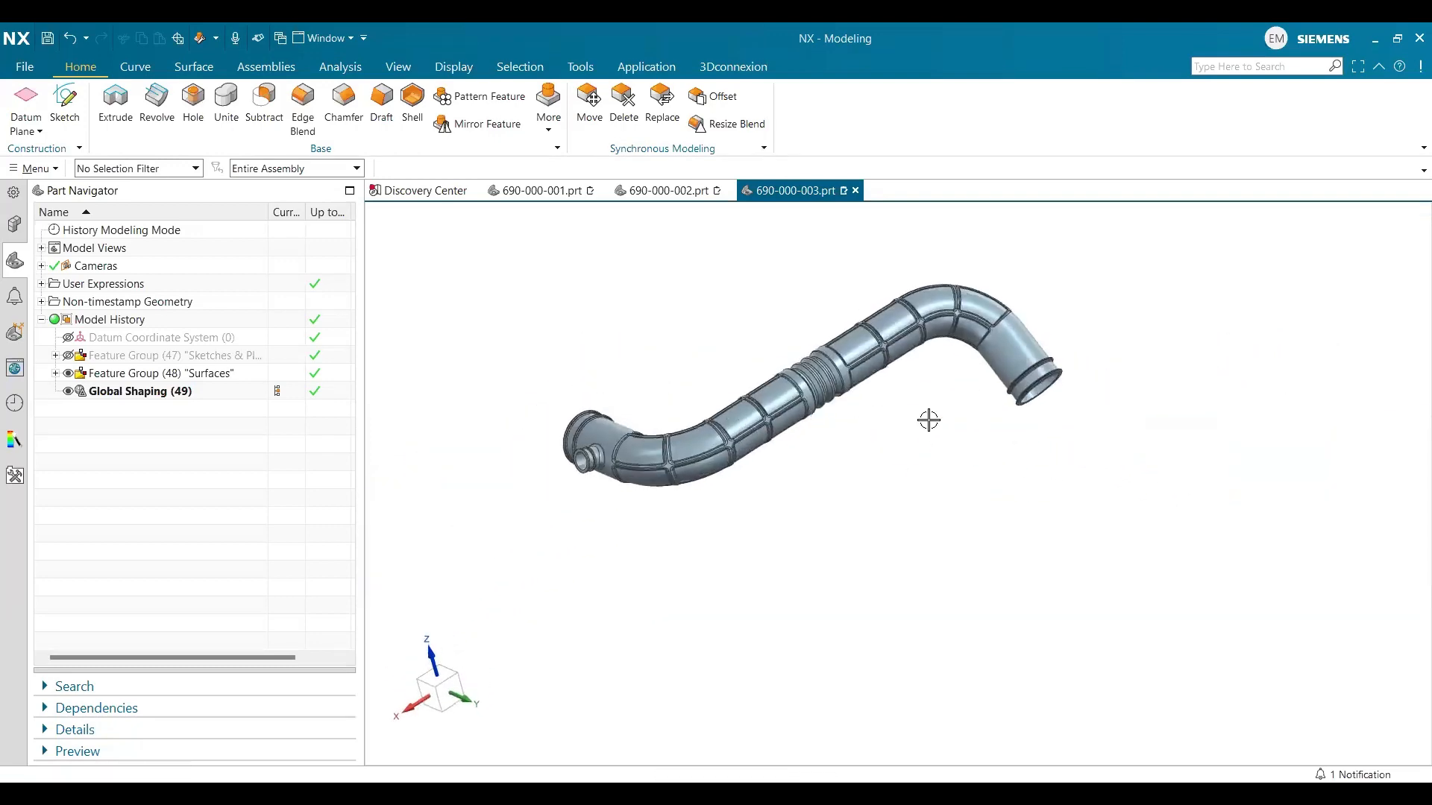
- Inspect the side port and flanged end of the shaped tube in 690-000-003.prt at close range
scroll(760, 328, "up", 1)
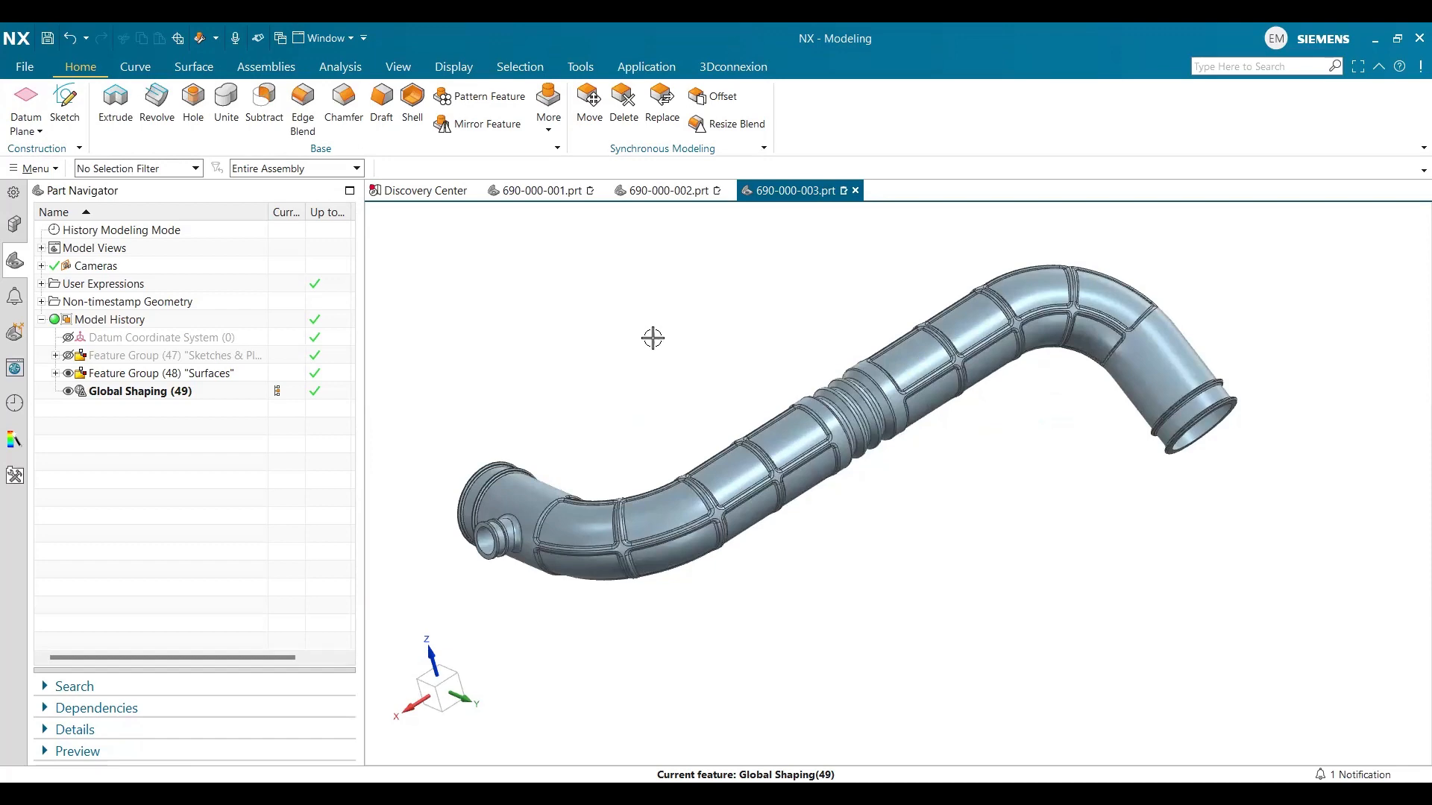
scroll(626, 382, "down", 3)
scroll(525, 453, "up", 3)
middle_click_drag(523, 489, 597, 492)
scroll(753, 501, "up", 4)
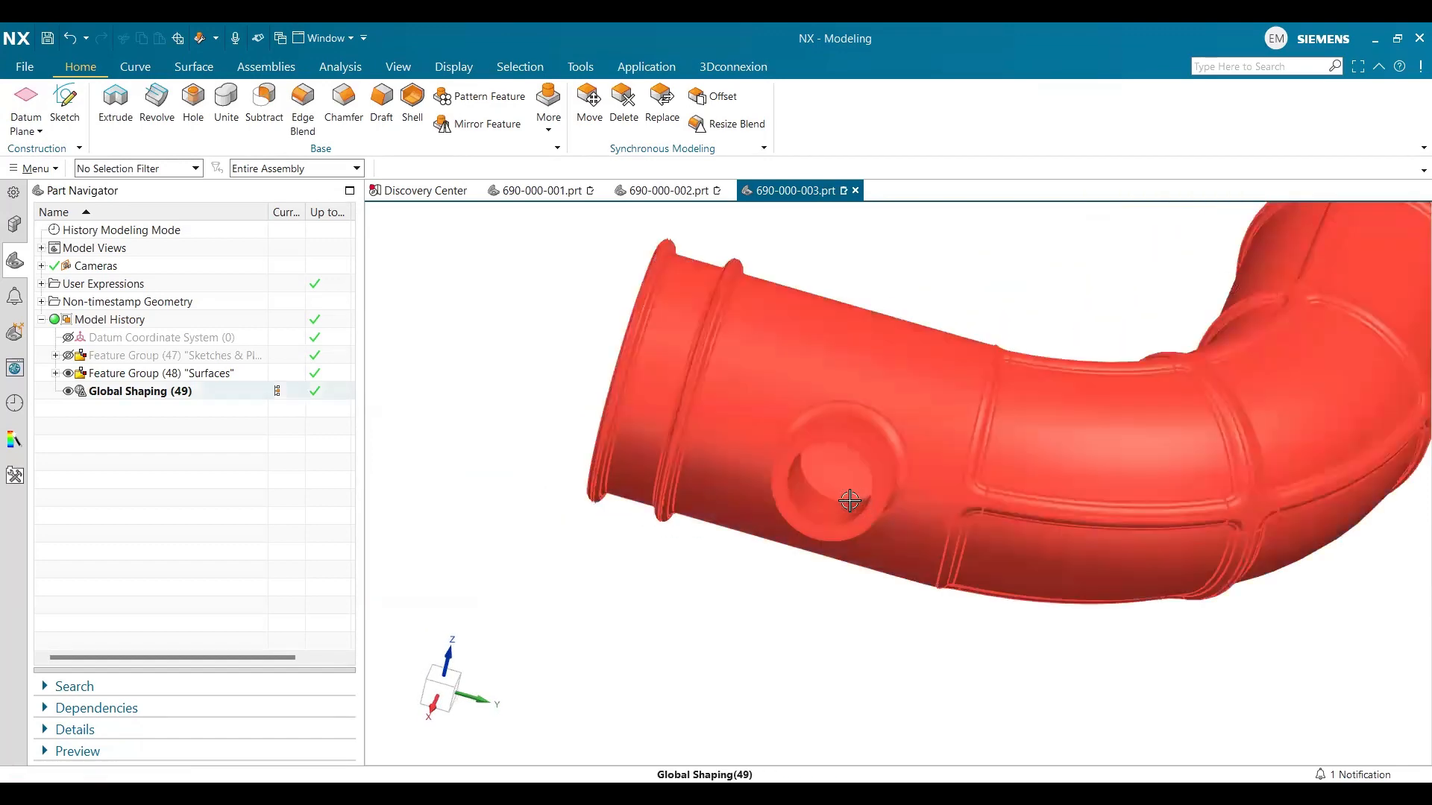
scroll(858, 498, "down", 5)
middle_click_drag(873, 496, 868, 419)
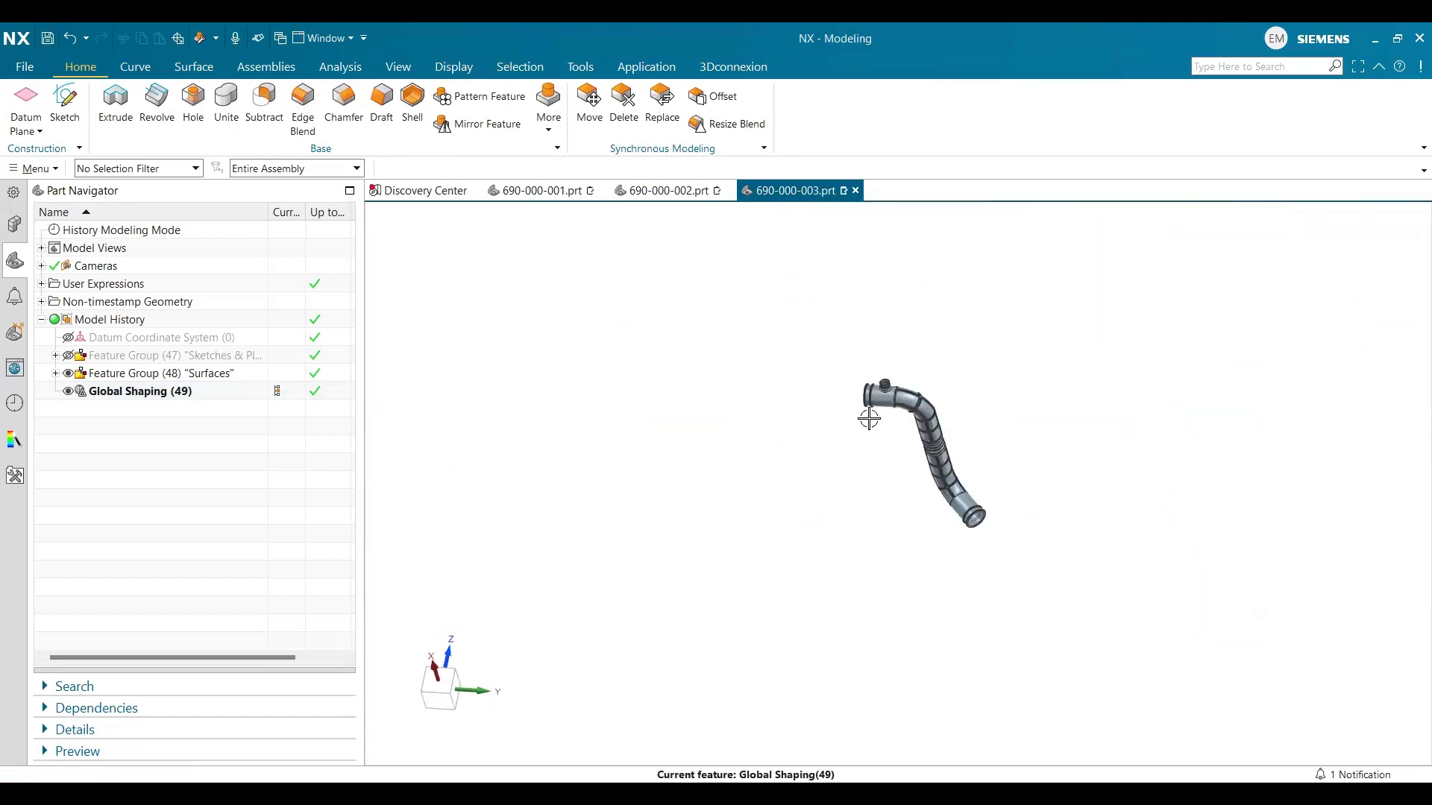
scroll(888, 394, "up", 8)
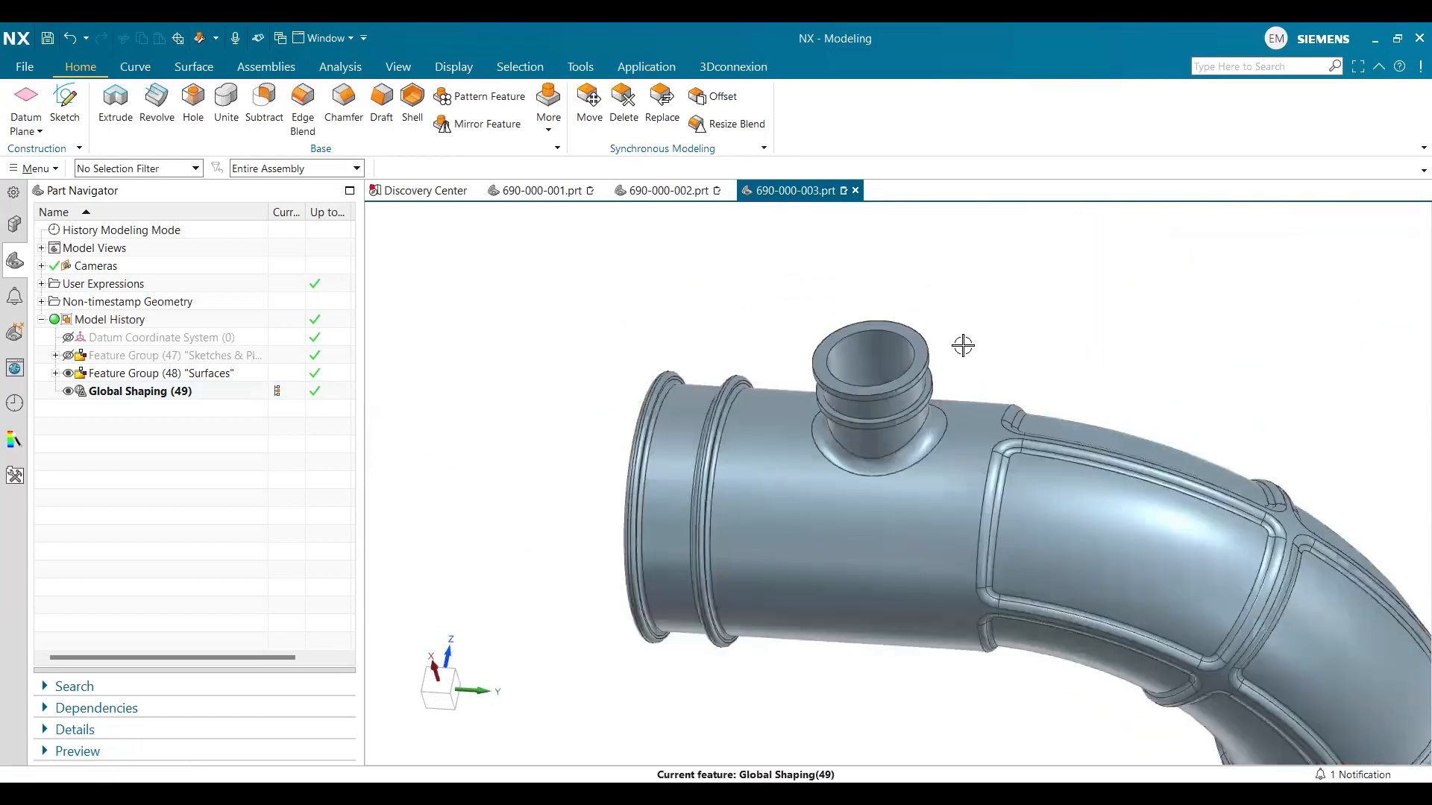
scroll(961, 342, "up", 1)
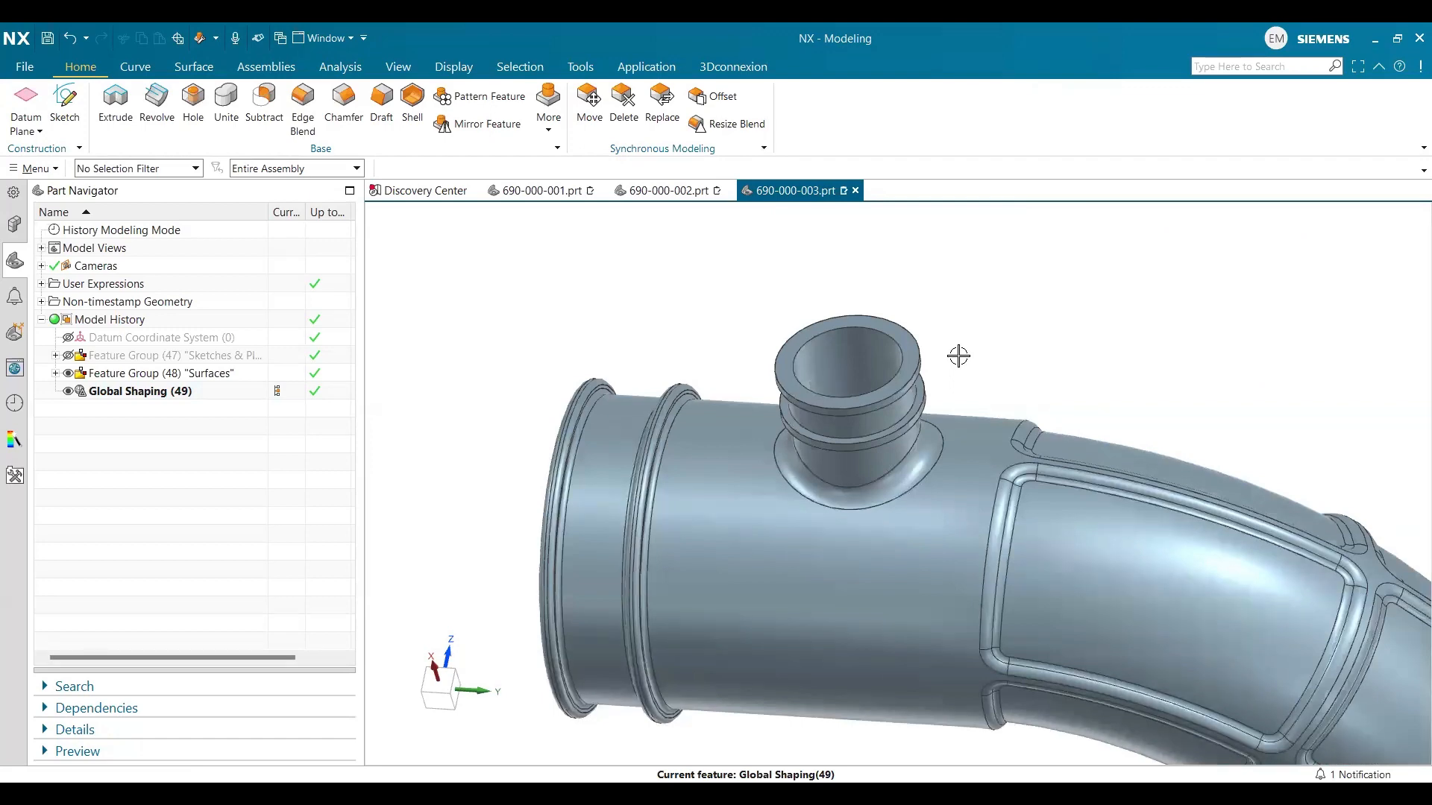
scroll(961, 355, "down", 5)
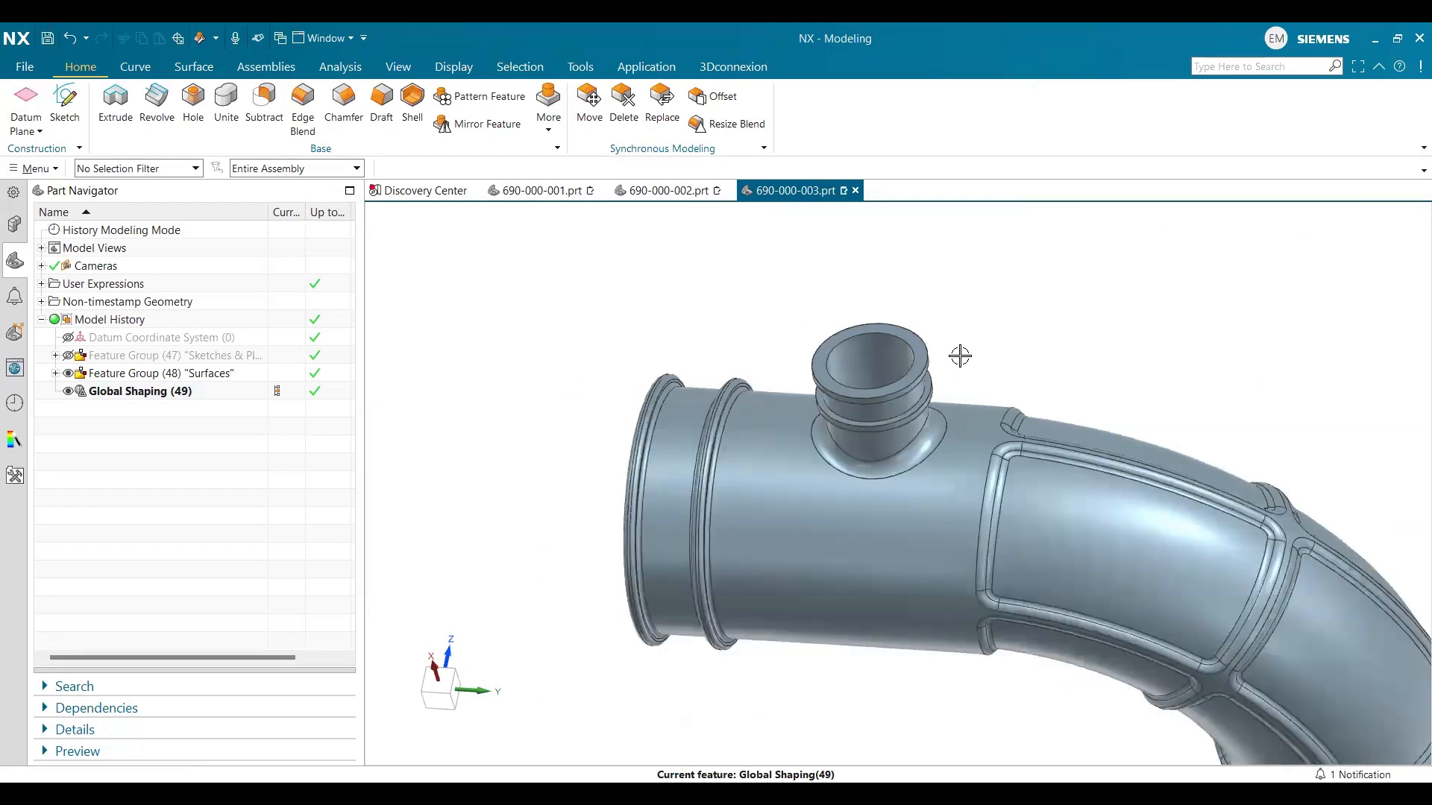
- Examine the ribbed panels, bellows and curved sections along the full length of the shaped tube
middle_click_drag(1038, 384, 1058, 473)
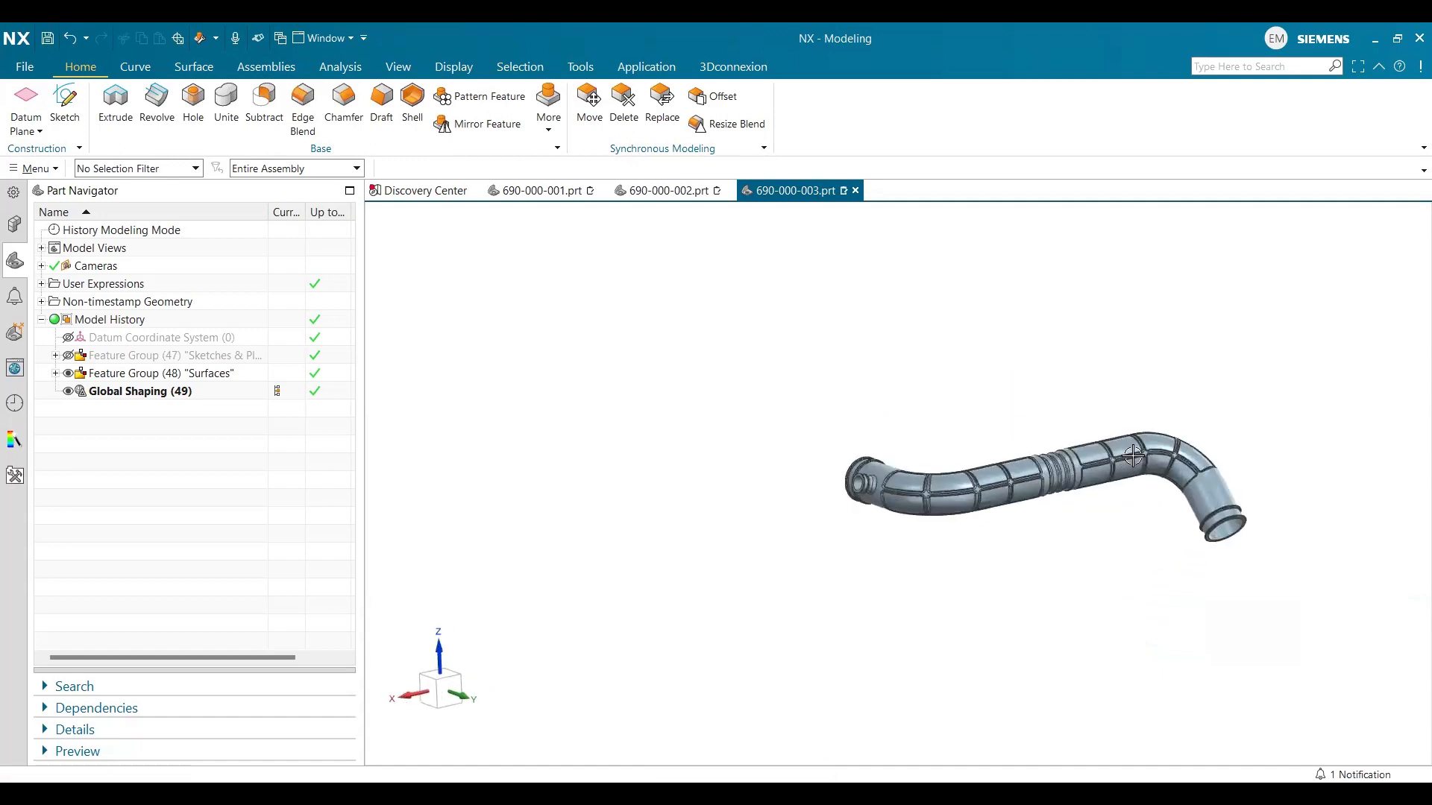
scroll(1023, 529, "up", 6)
scroll(1024, 529, "down", 4)
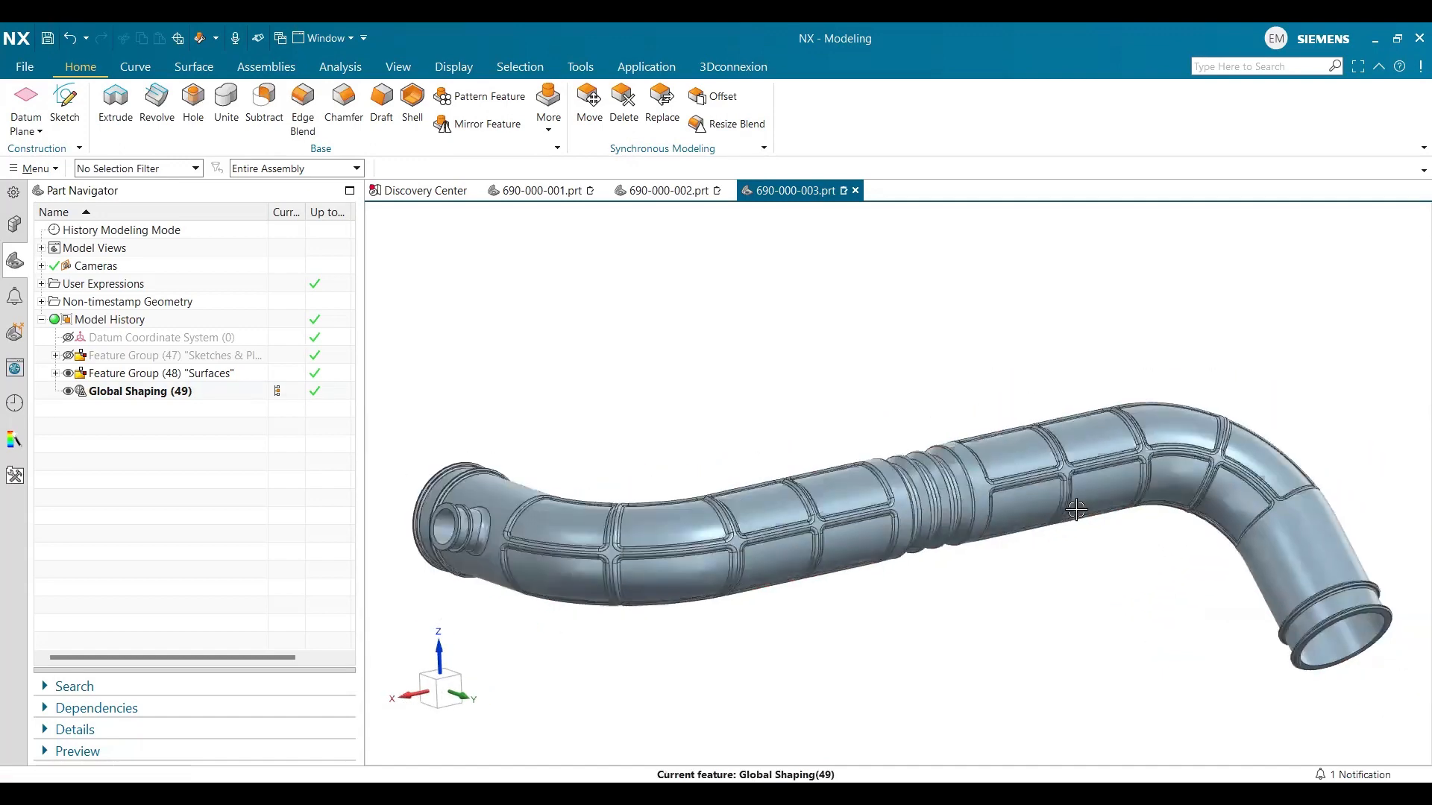
middle_click_drag(1024, 529, 1175, 531)
scroll(1174, 531, "up", 4)
scroll(1116, 578, "down", 3)
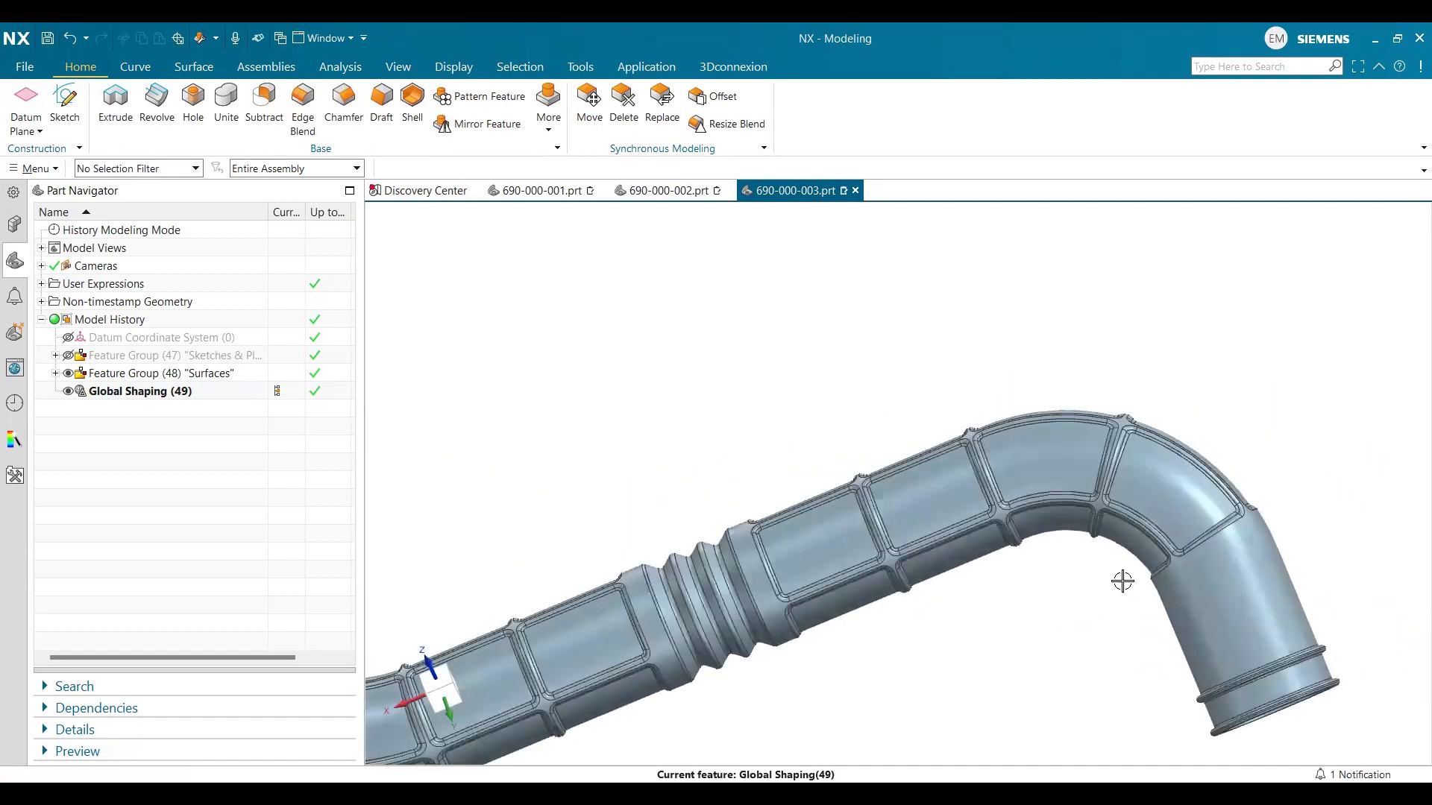
middle_click_drag(1112, 579, 803, 250)
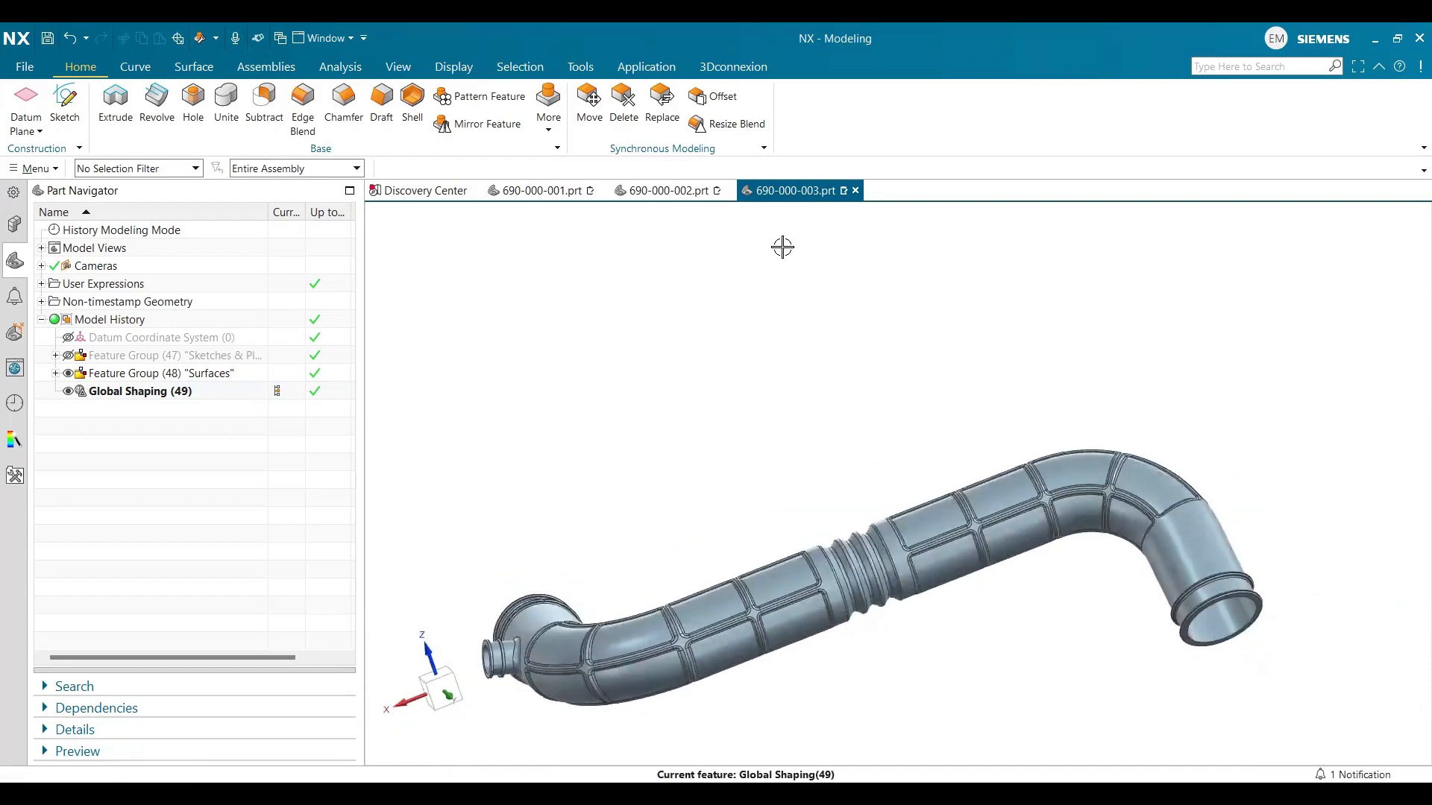